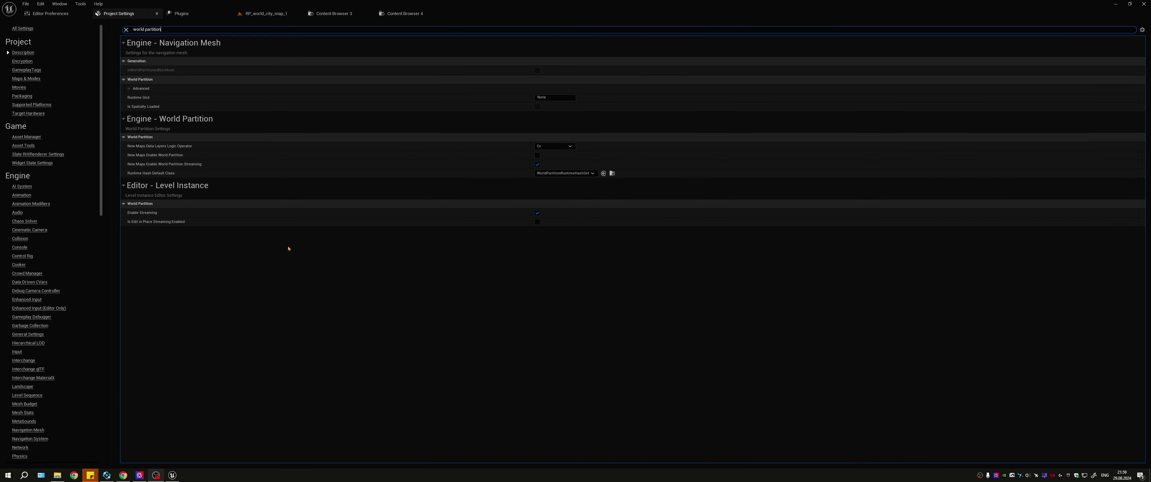
# Step: Return to the level editor, open the RP_world_city_map_1 map and show its list of levels
pyautogui.click(266, 14)
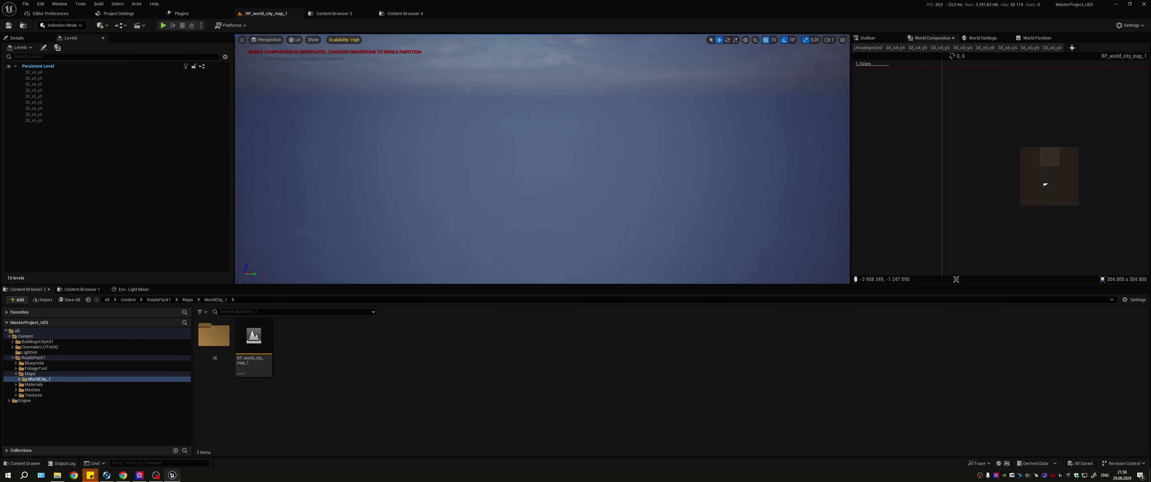
pyautogui.doubleClick(256, 338)
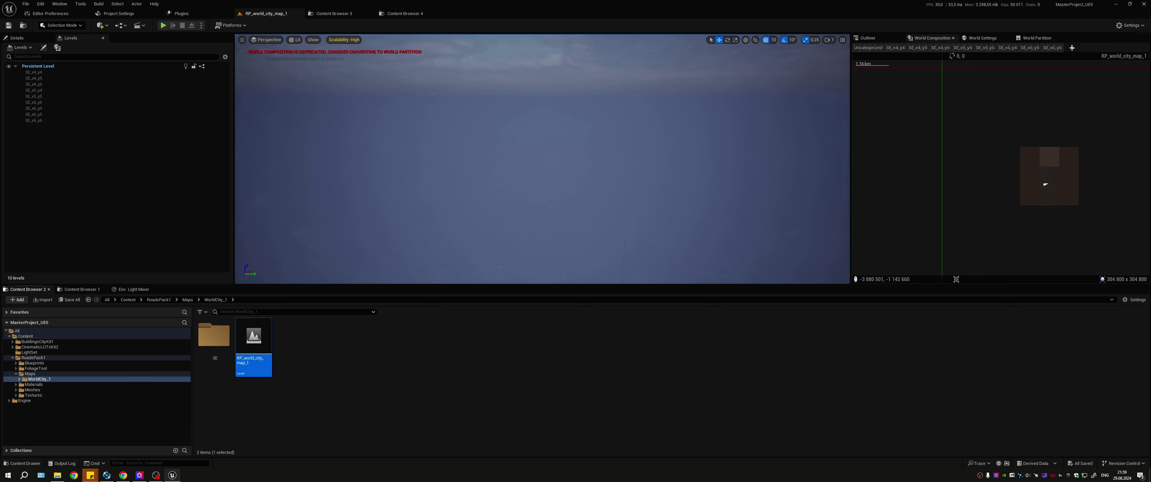
pyautogui.click(60, 4)
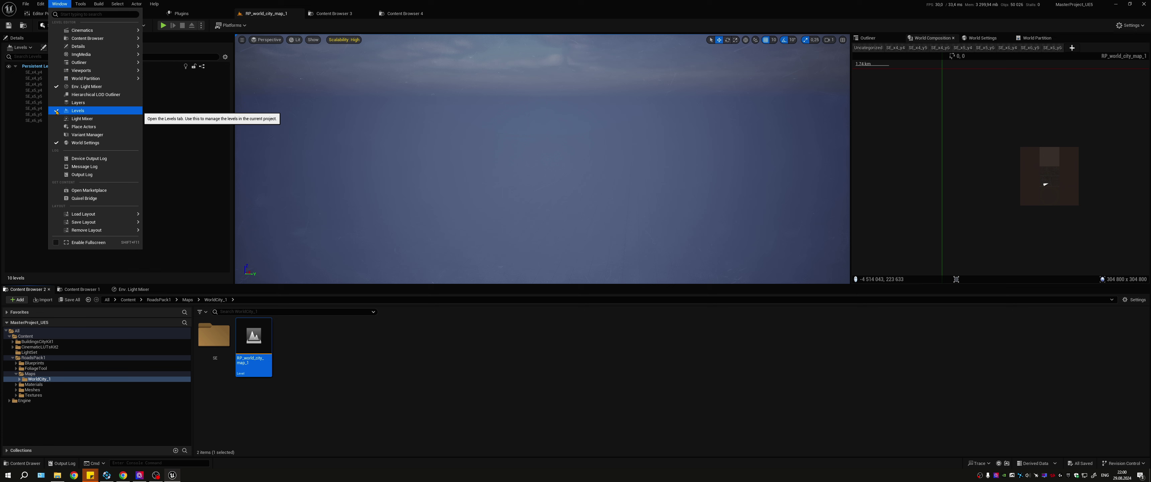
pyautogui.click(78, 111)
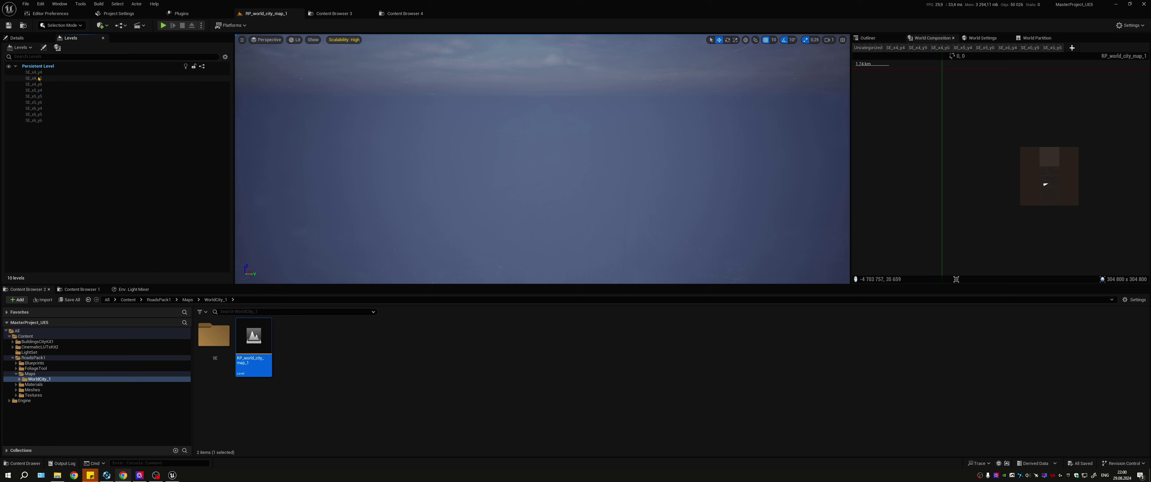
# Step: Load all nine sublevels from SE_x4_y4 through SE_x6_y6 and look at the city in the viewport
pyautogui.click(33, 71)
pyautogui.keyDown('shift'); pyautogui.click(53, 121); pyautogui.keyUp('shift')
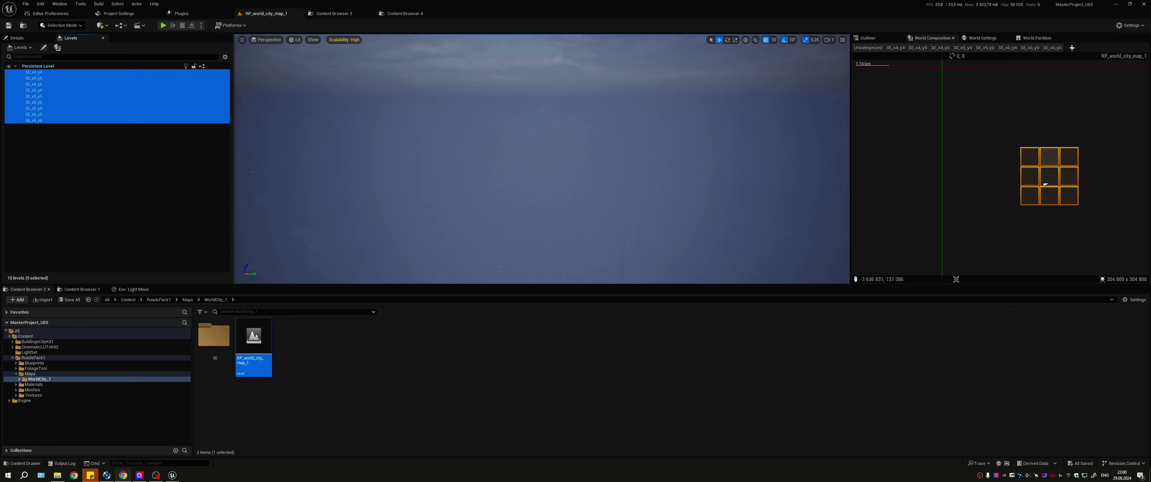
pyautogui.rightClick(38, 124)
pyautogui.click(63, 149)
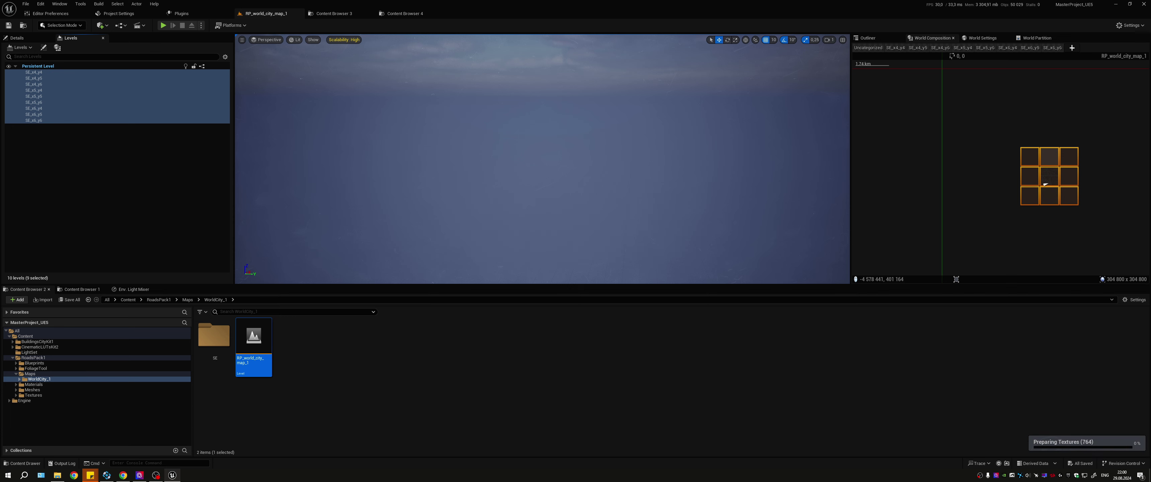
pyautogui.click(956, 105)
pyautogui.moveTo(490, 127); pyautogui.dragTo(425, 128, button='right')
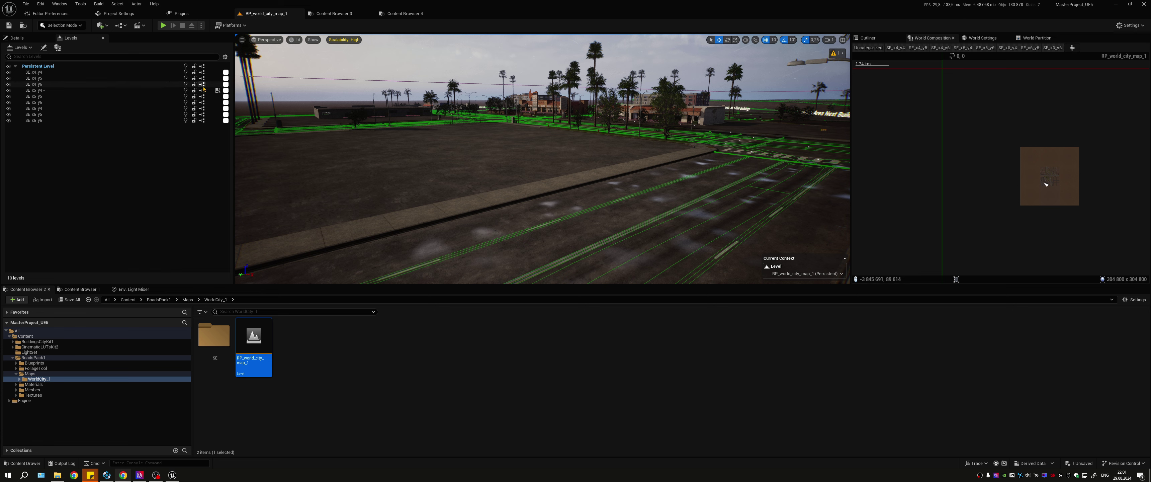
# Step: Save each of the nine sublevels, SE_x4_y4 through SE_x6_y6, and the persistent level
pyautogui.click(217, 90)
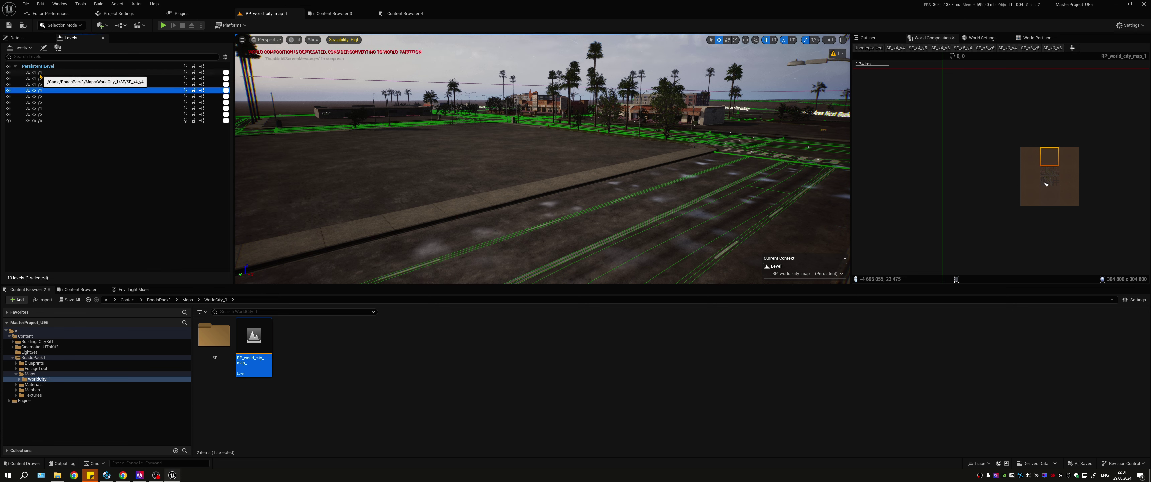
pyautogui.click(217, 72)
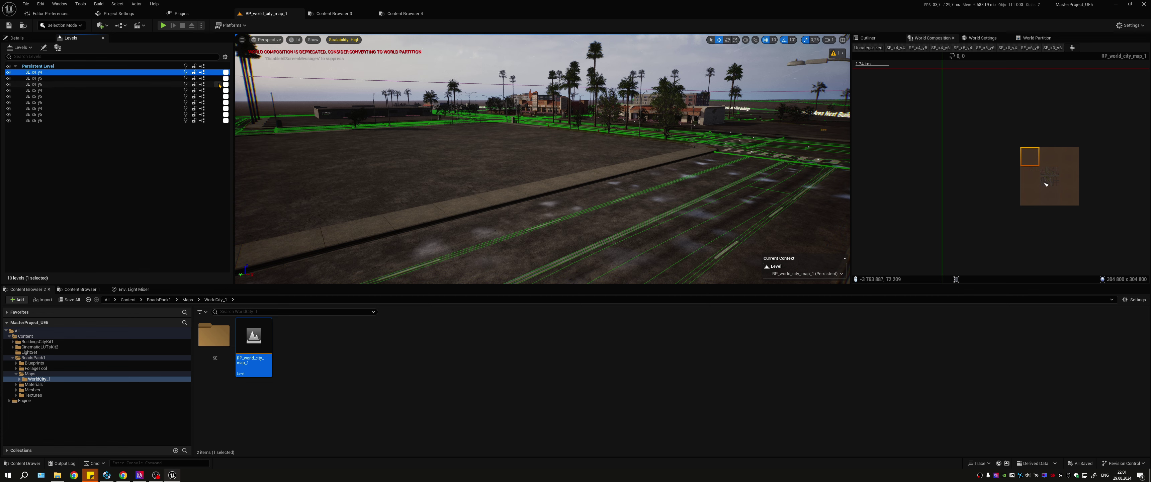
pyautogui.click(217, 79)
pyautogui.click(217, 84)
pyautogui.click(217, 90)
pyautogui.click(217, 96)
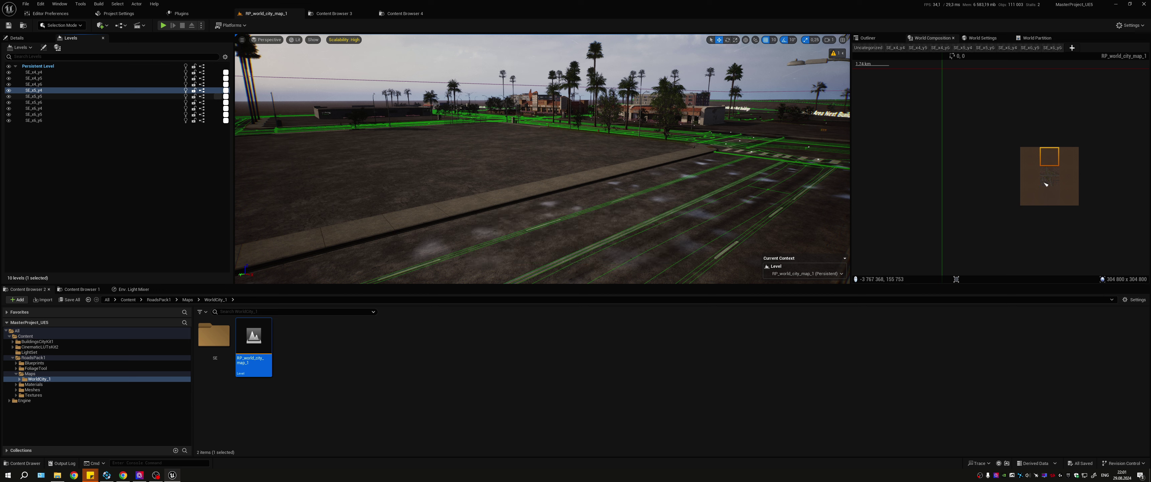
pyautogui.click(1046, 184)
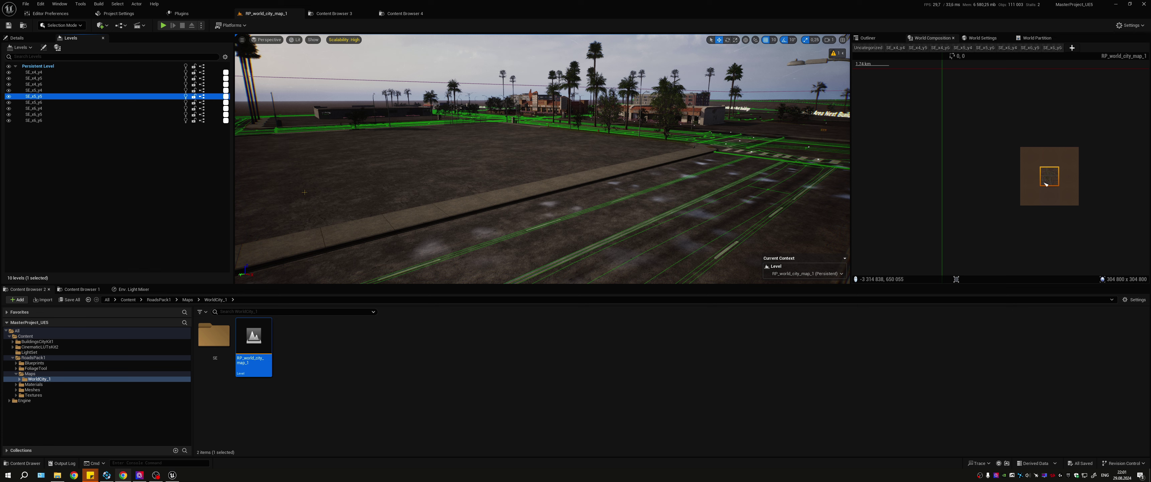
pyautogui.click(217, 102)
pyautogui.click(218, 109)
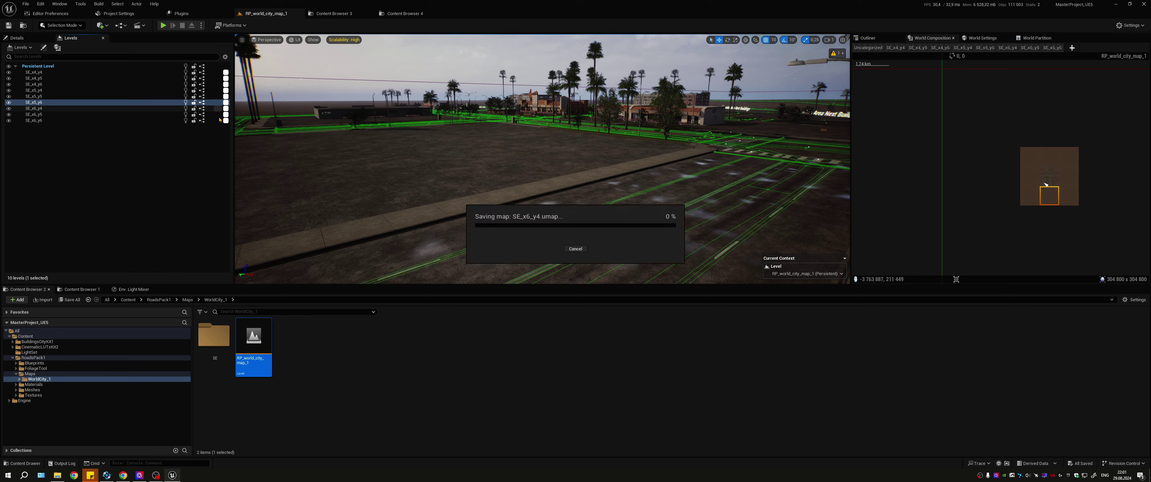
pyautogui.click(217, 115)
pyautogui.click(218, 120)
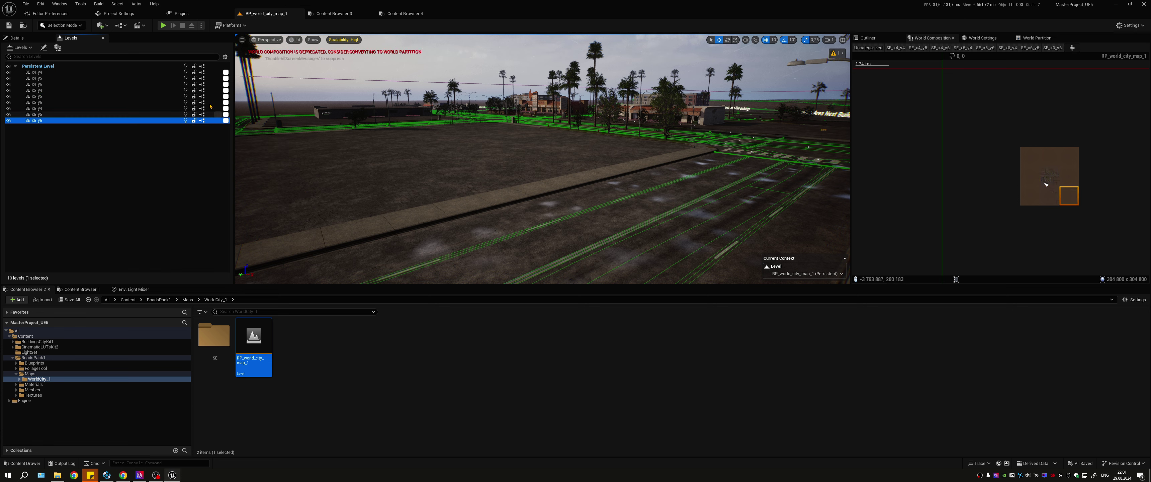
pyautogui.click(215, 67)
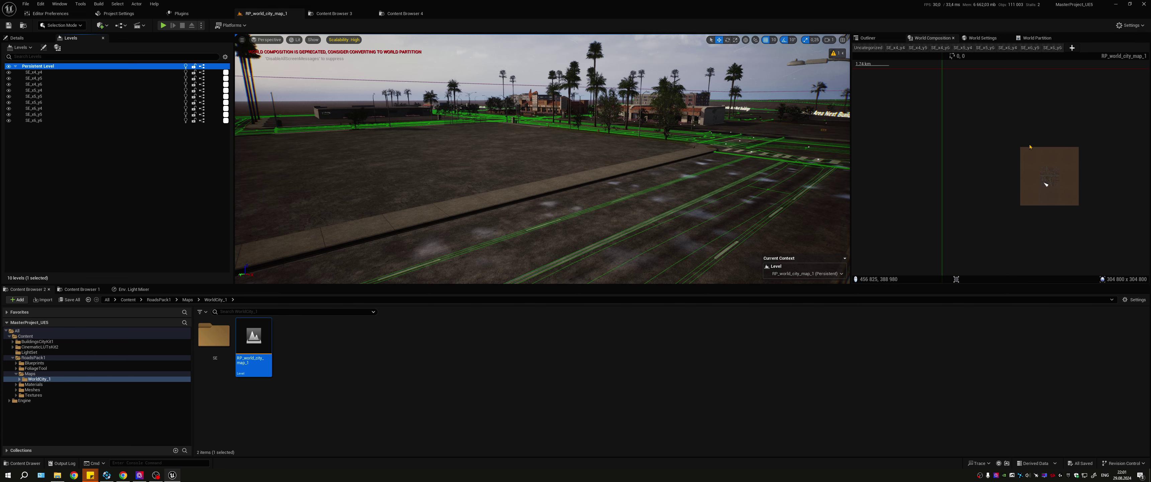
# Step: Create a new level from the Basic template
pyautogui.click(989, 149)
pyautogui.moveTo(758, 217); pyautogui.dragTo(795, 192, button='right')
pyautogui.moveTo(592, 214); pyautogui.dragTo(578, 215, button='right')
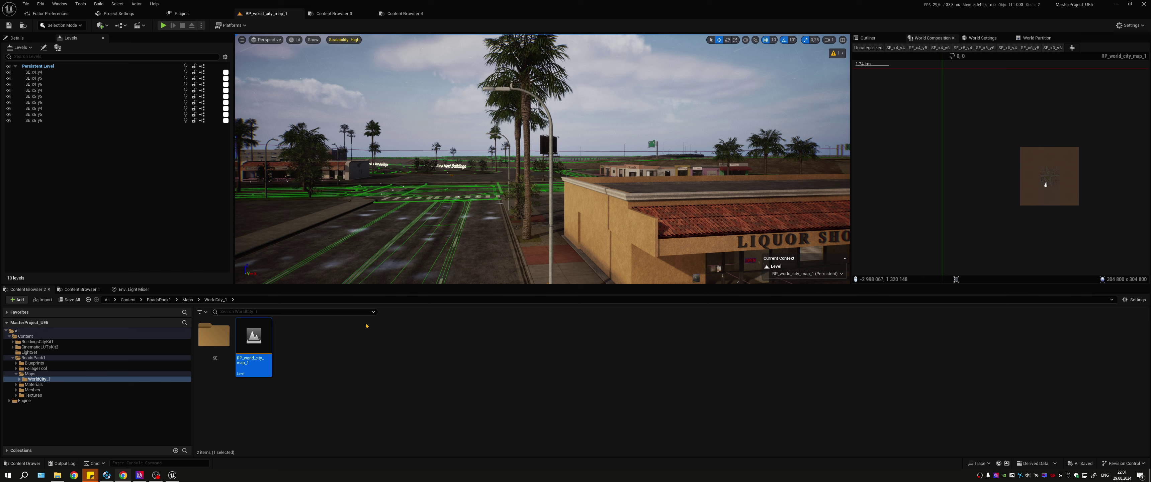
pyautogui.click(25, 4)
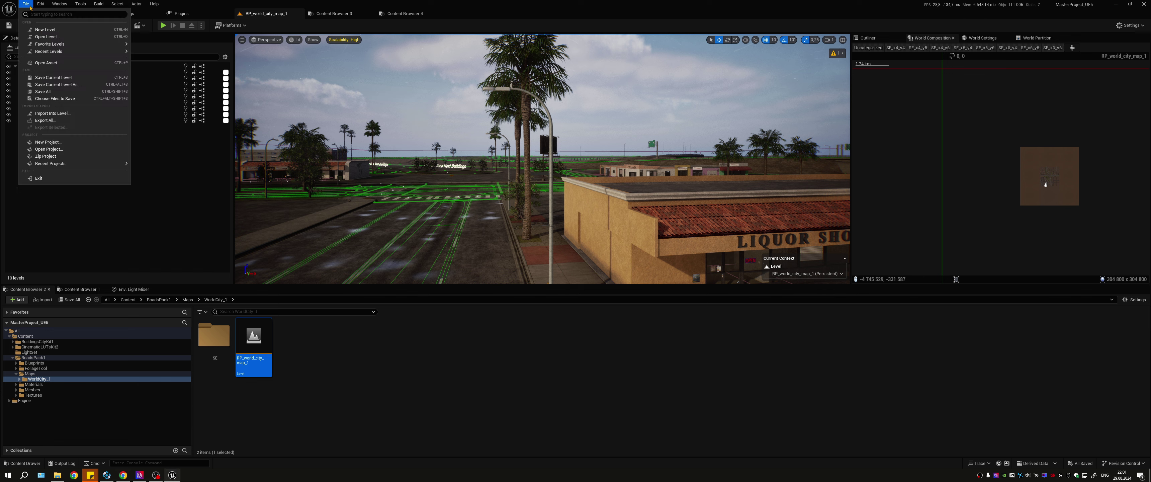
pyautogui.click(46, 29)
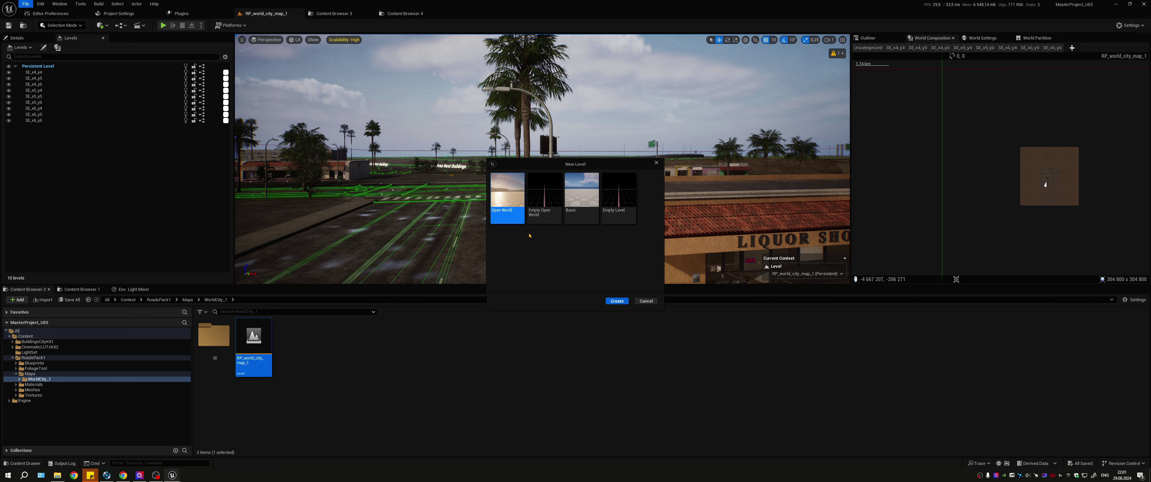
pyautogui.doubleClick(578, 205)
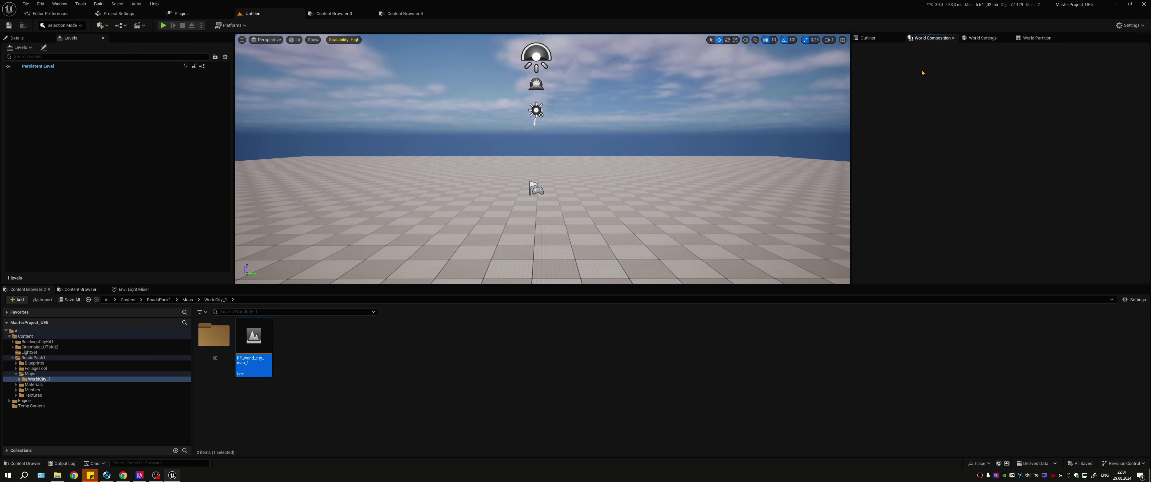
# Step: Copy all the actors in the new level's Lighting folder, from DirectionalLight to VolumetricCloud
pyautogui.click(875, 38)
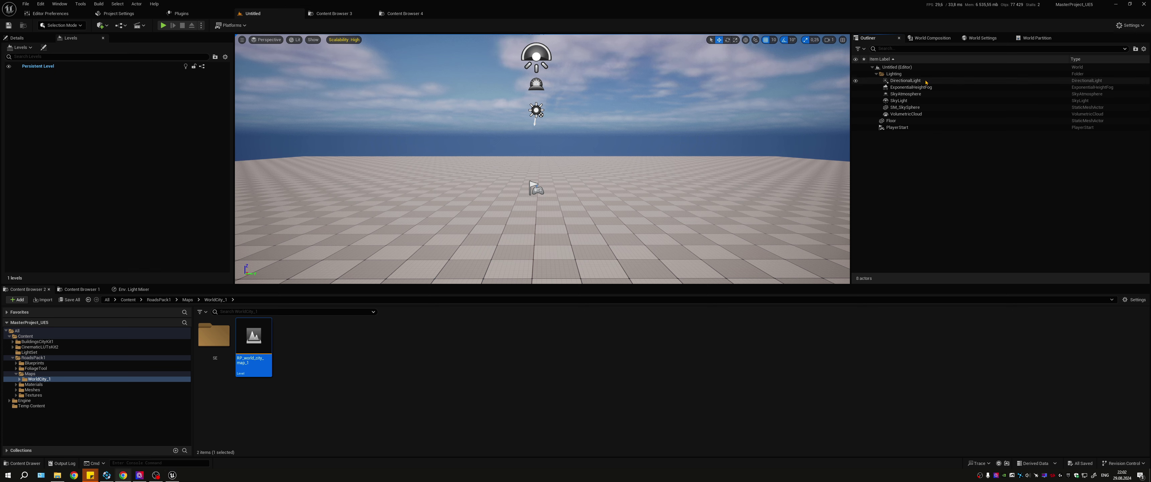
pyautogui.click(905, 80)
pyautogui.keyDown('shift'); pyautogui.click(909, 114); pyautogui.keyUp('shift')
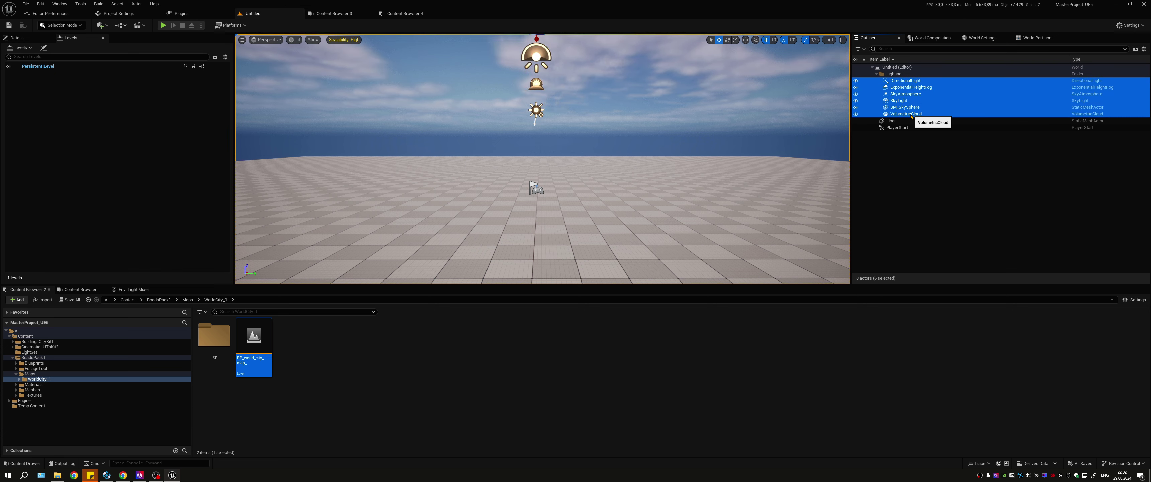
pyautogui.rightClick(911, 116)
pyautogui.moveTo(951, 238)
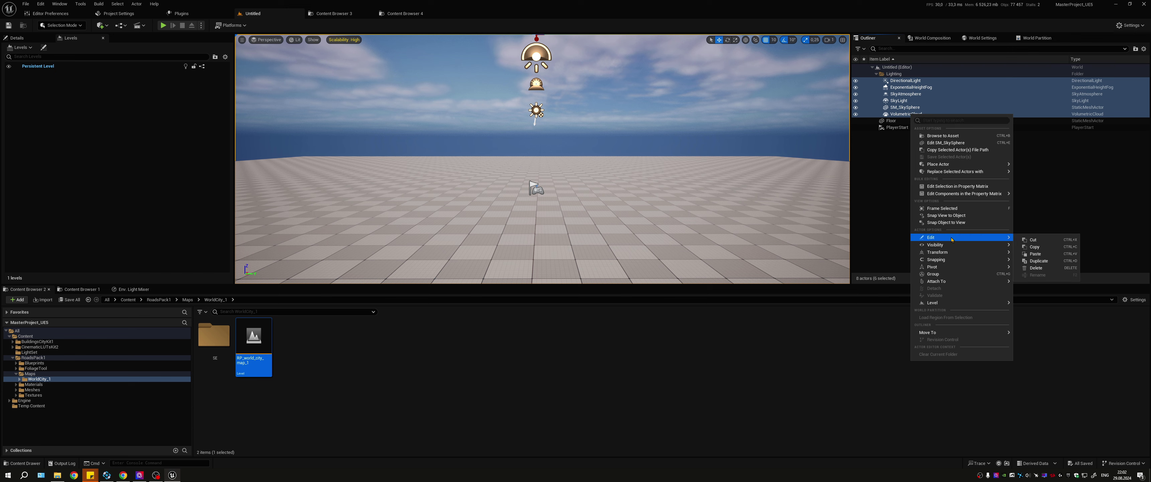
pyautogui.click(1034, 247)
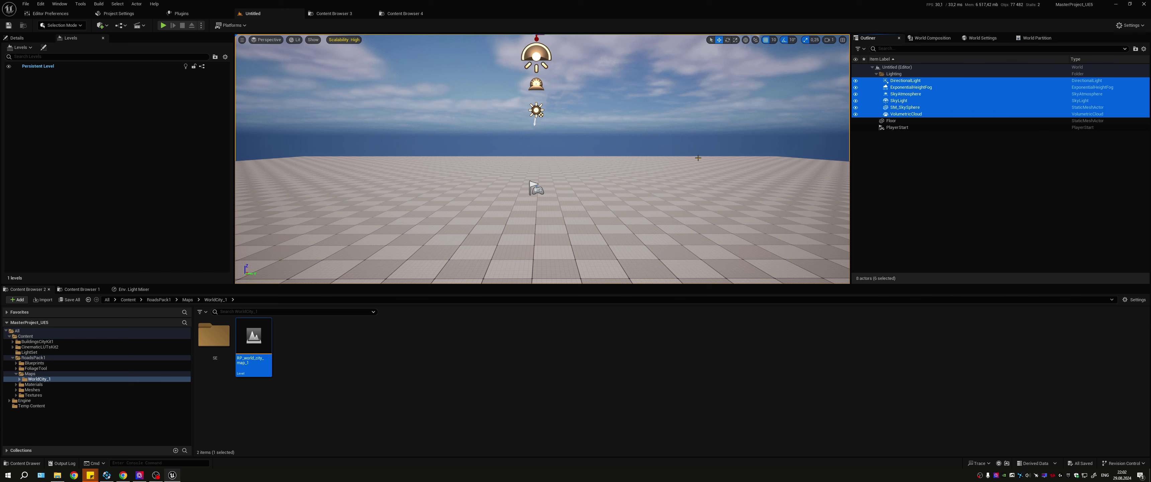
# Step: Reopen RP_world_city_map_1 and delete all the actors in its Lighting folder, including the PostProcessVolume
pyautogui.doubleClick(253, 338)
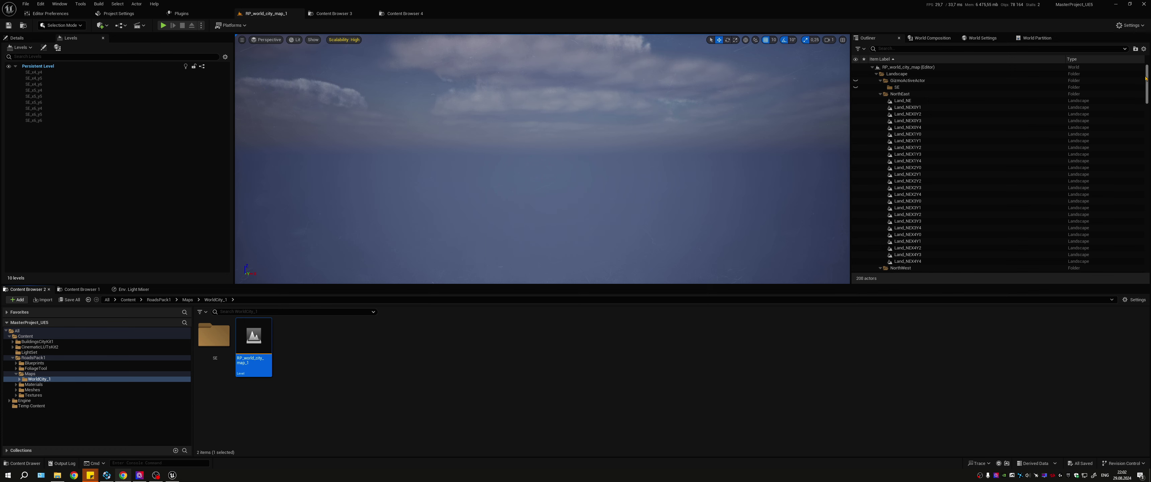
pyautogui.scroll(-15, 1027, 178)
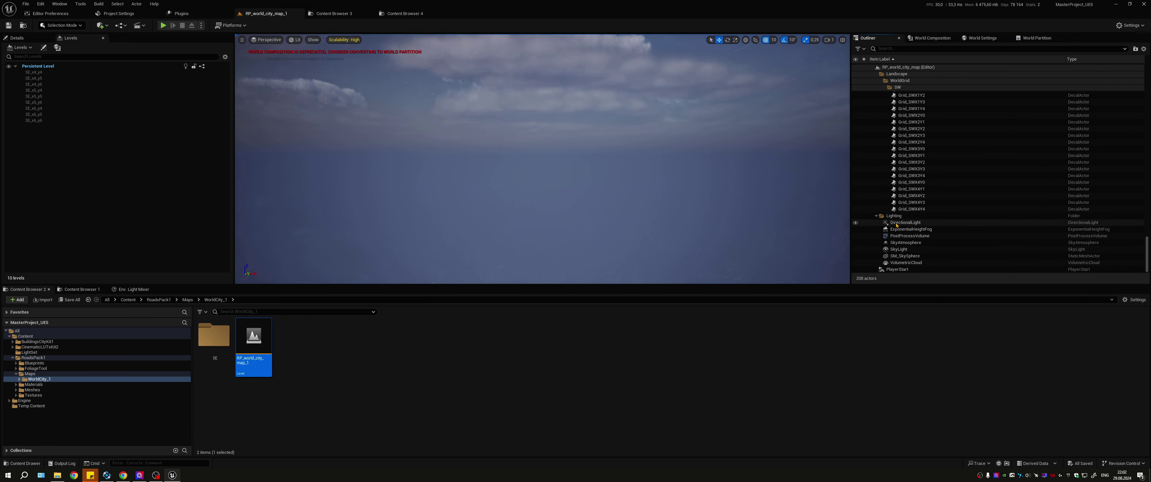
pyautogui.click(904, 222)
pyautogui.keyDown('shift'); pyautogui.click(899, 262); pyautogui.keyUp('shift')
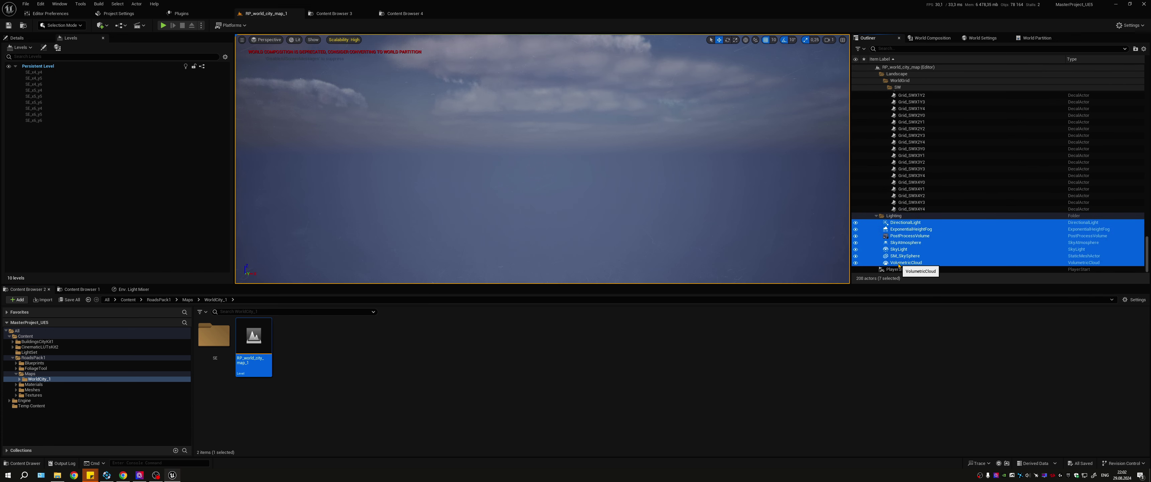
pyautogui.press('Delete')
# Step: Paste the copied lighting actors into RP_world_city_map_1, and reload the map without saving the changes
pyautogui.click(913, 195)
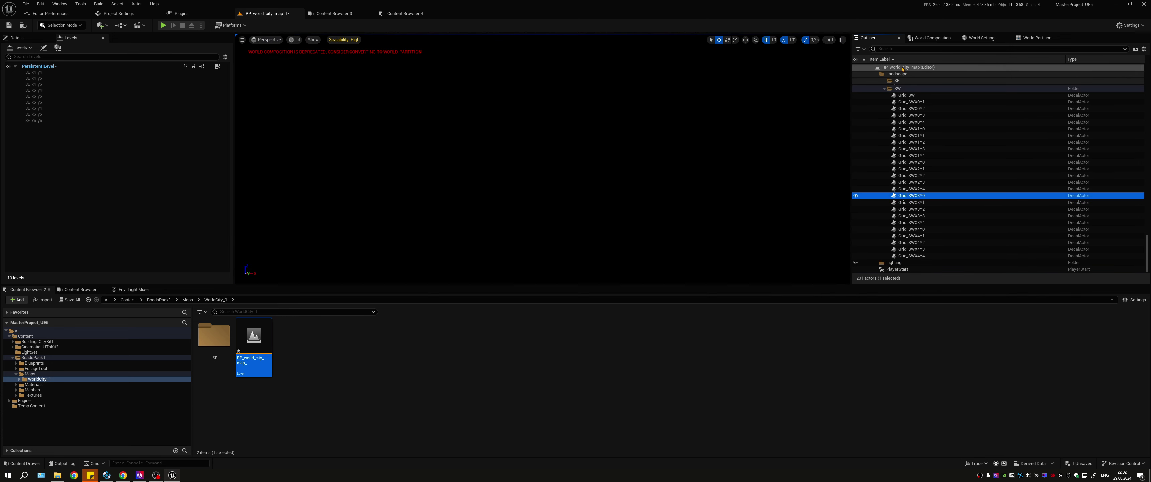
pyautogui.hotkey('ctrl', 'z')
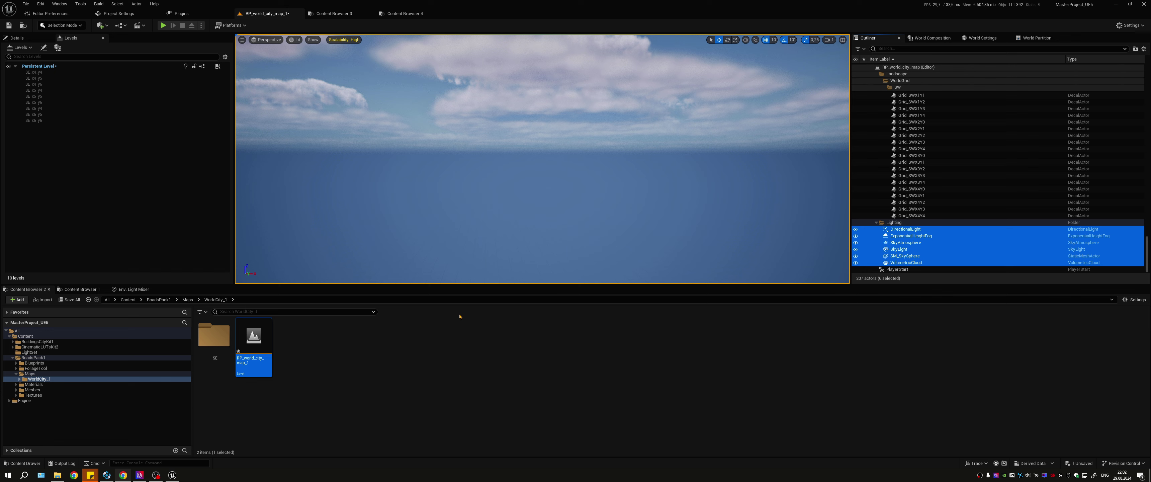
pyautogui.doubleClick(267, 347)
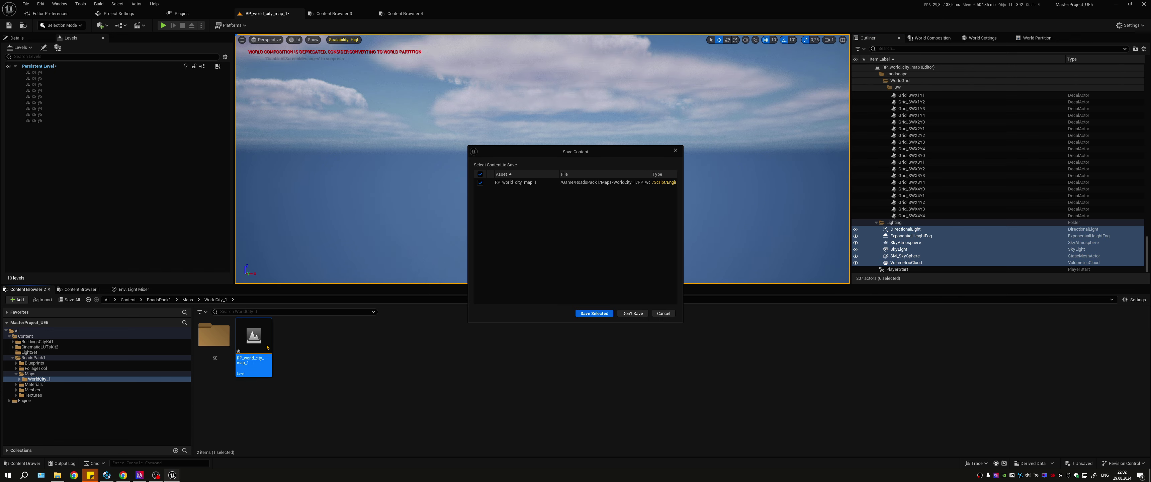
pyautogui.click(631, 313)
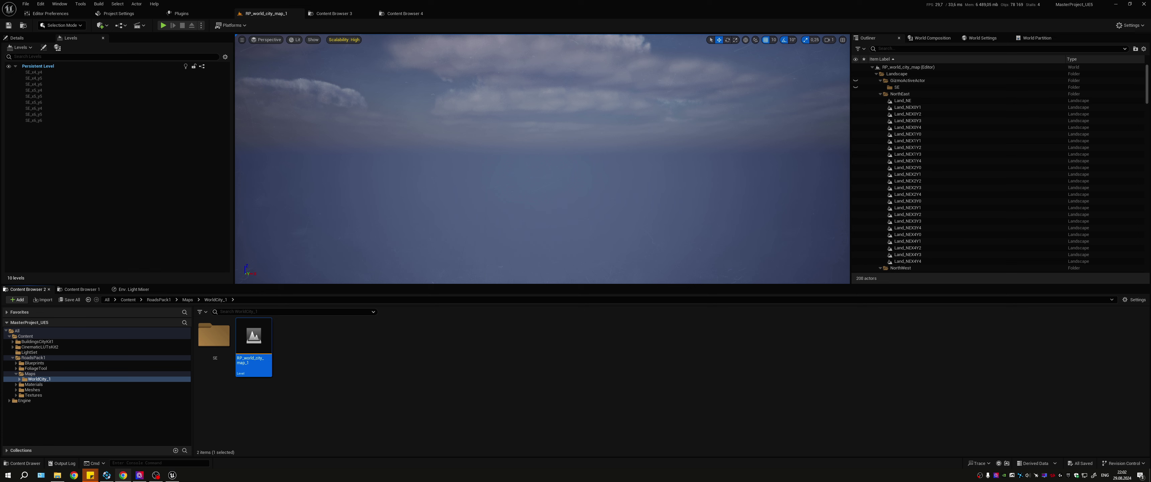
# Step: Open the project's packaging settings, review the Build Configuration options and return to the map
pyautogui.click(244, 26)
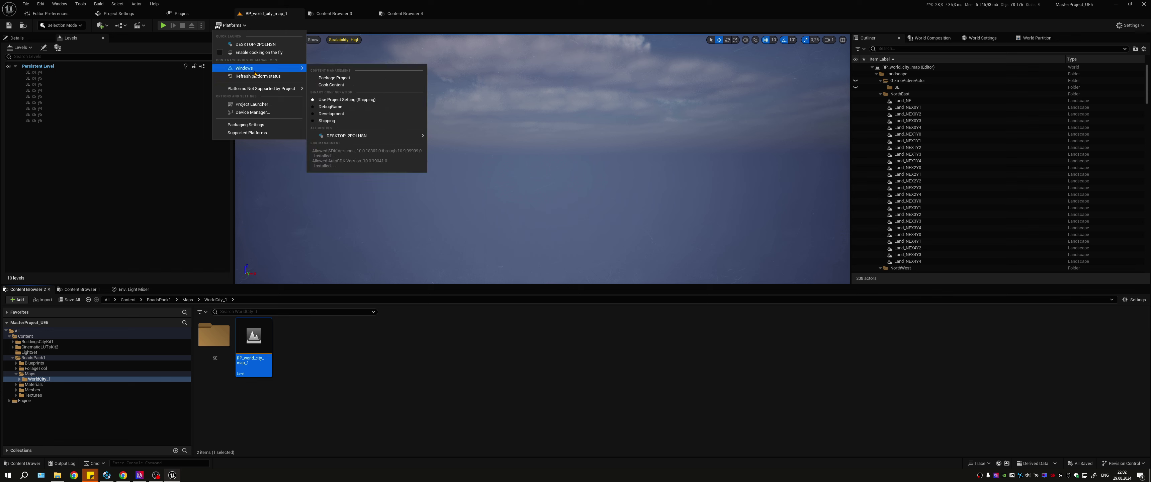
pyautogui.click(248, 128)
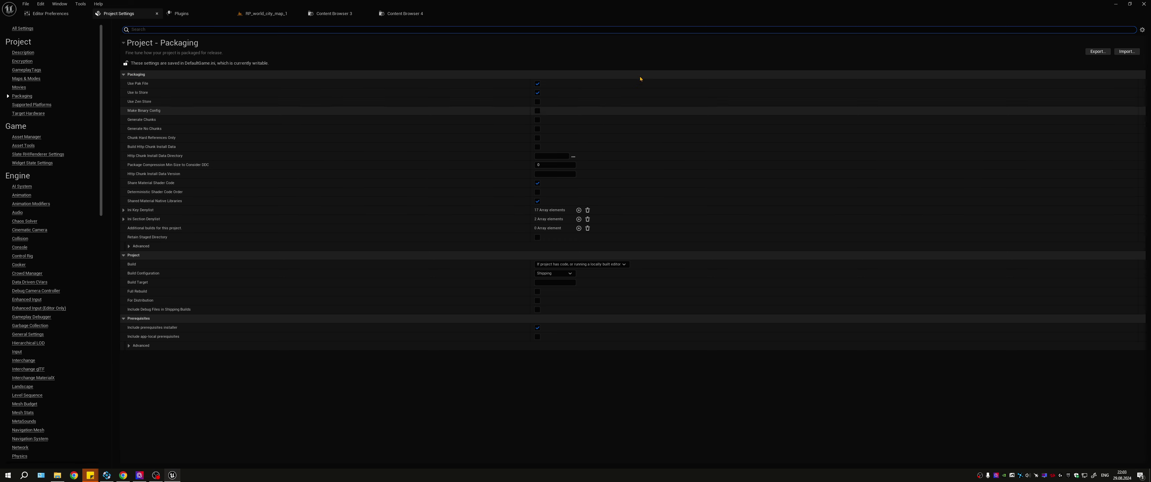
pyautogui.click(550, 273)
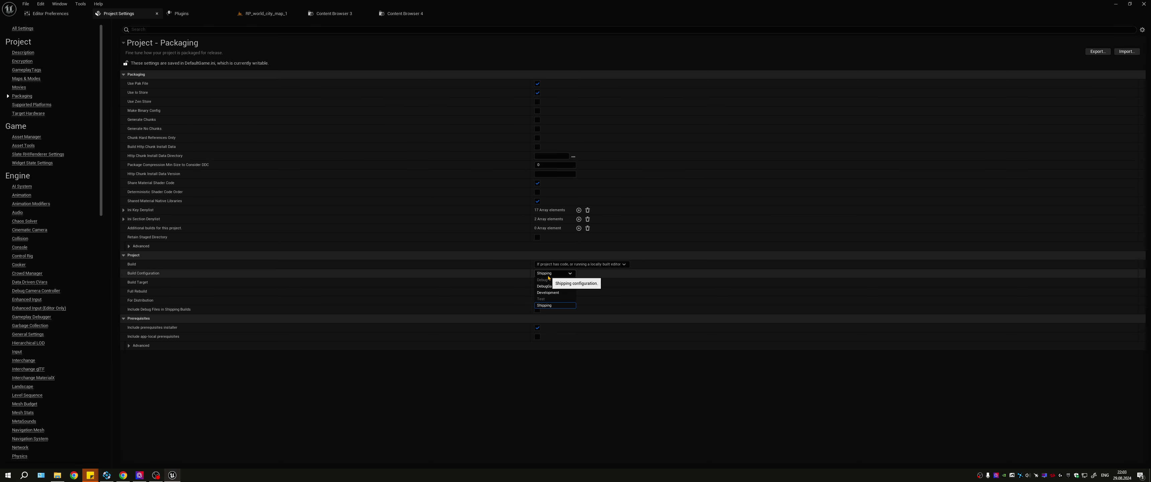
pyautogui.click(548, 275)
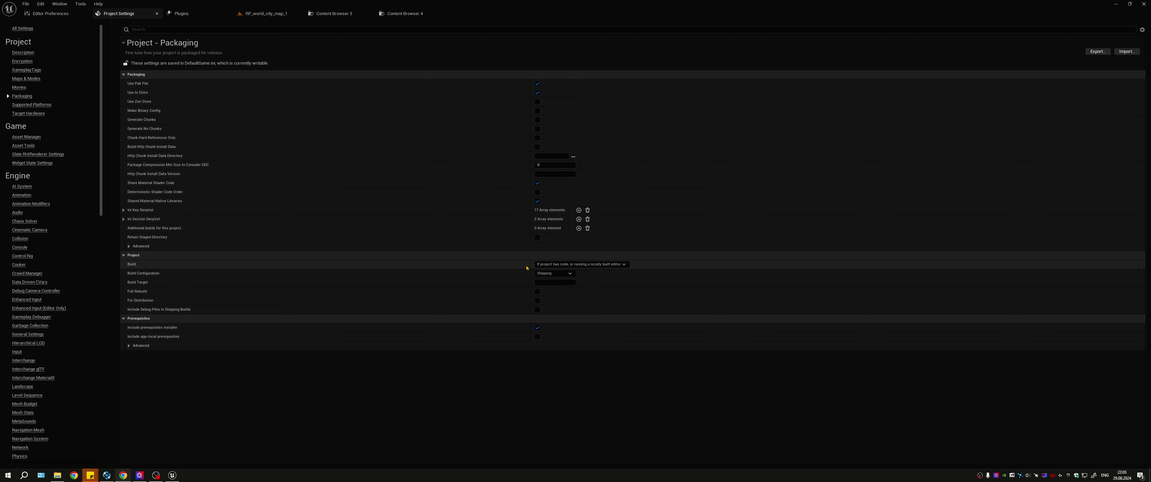
pyautogui.click(553, 273)
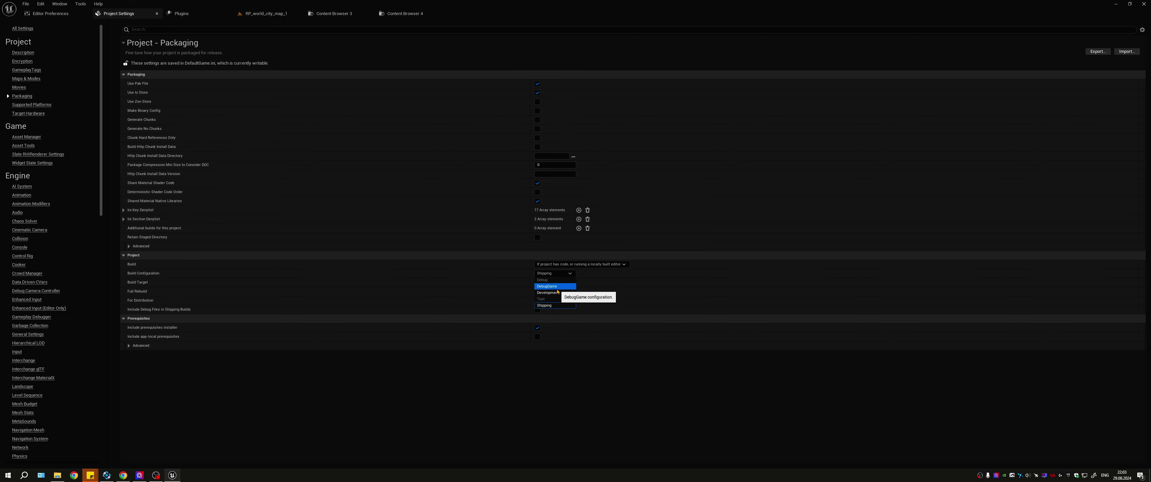
pyautogui.click(151, 16)
pyautogui.click(266, 14)
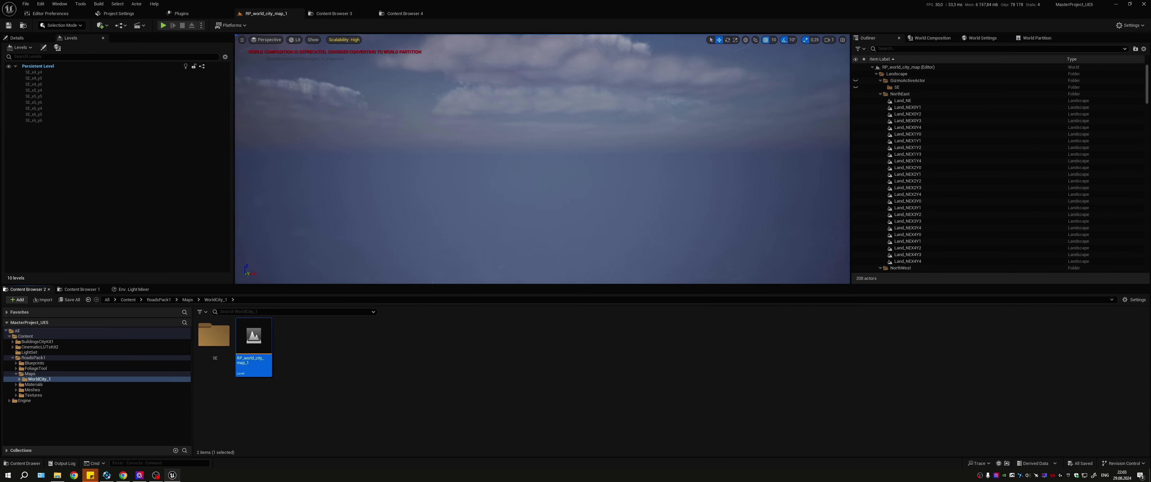
# Step: Open the project's supported platforms settings, review which platforms are enabled and return to the map
pyautogui.click(230, 25)
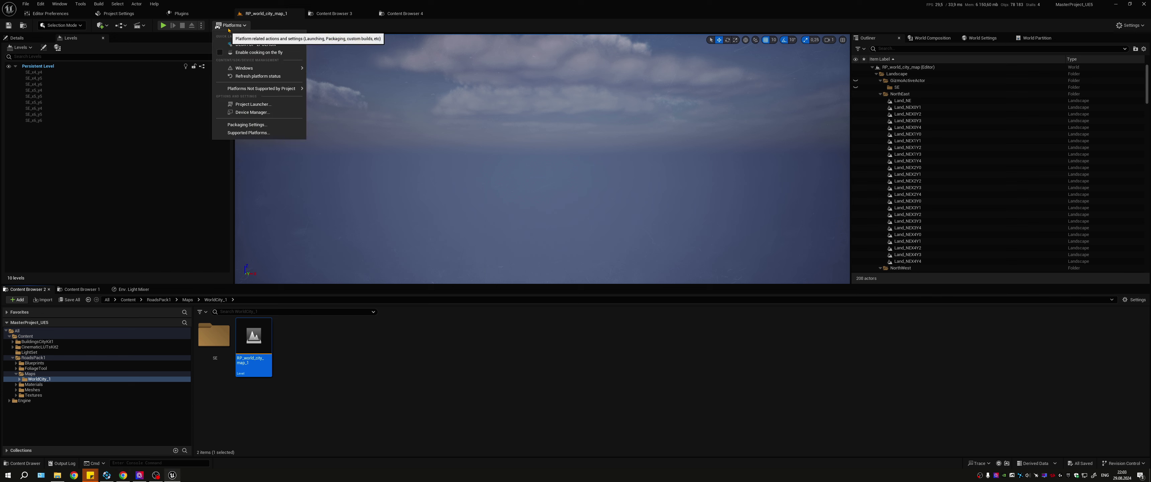
pyautogui.moveTo(247, 69)
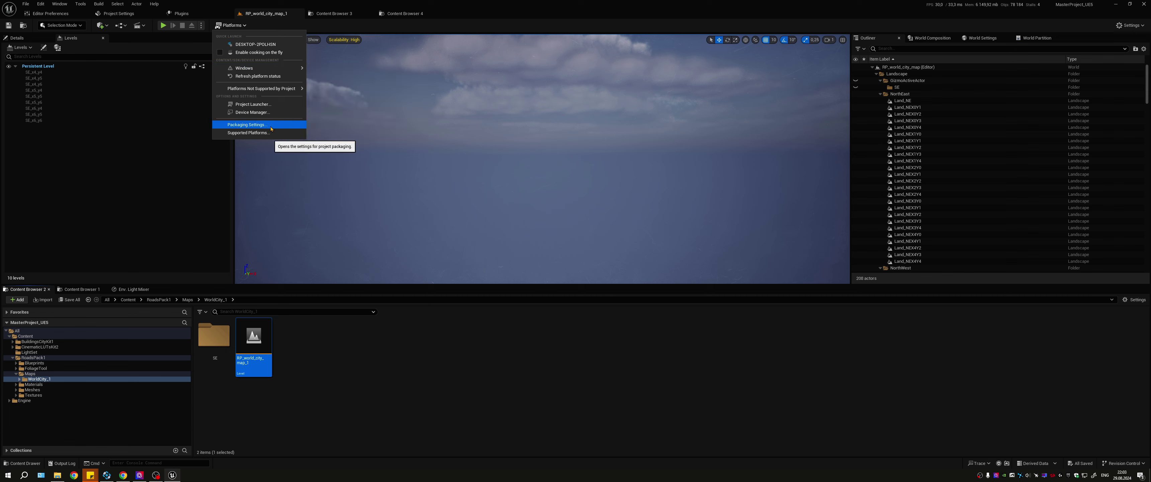
pyautogui.click(243, 133)
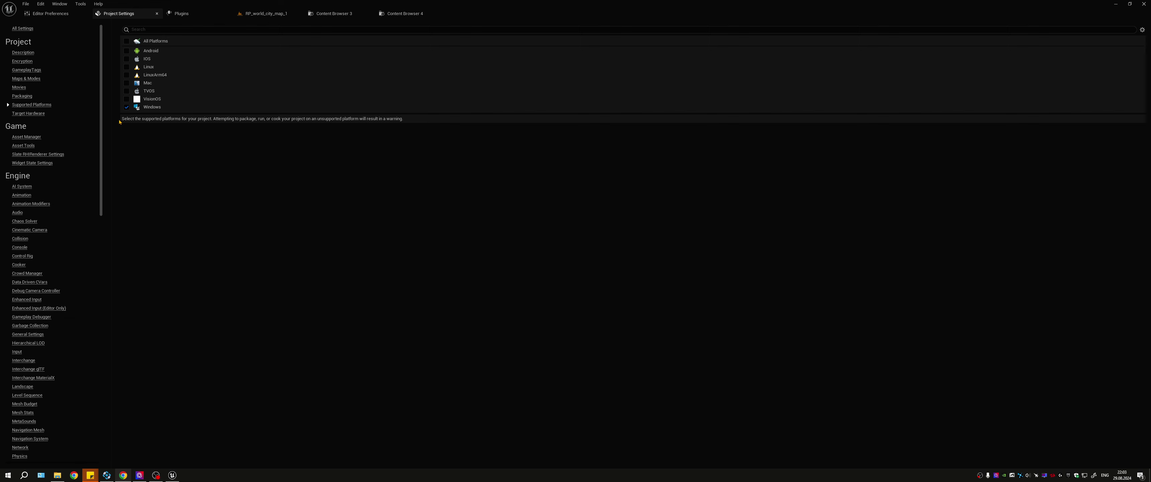
pyautogui.click(266, 14)
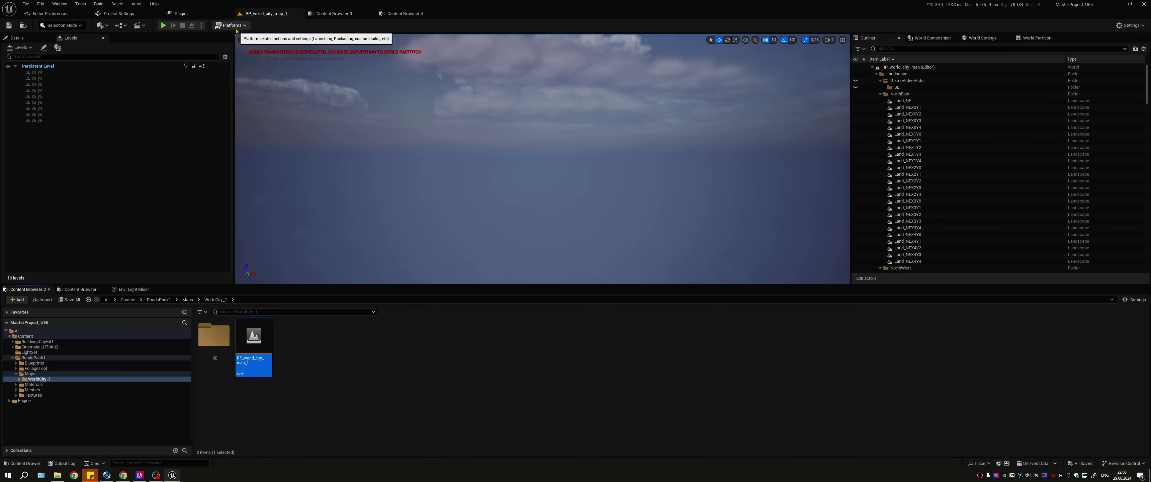
pyautogui.click(181, 13)
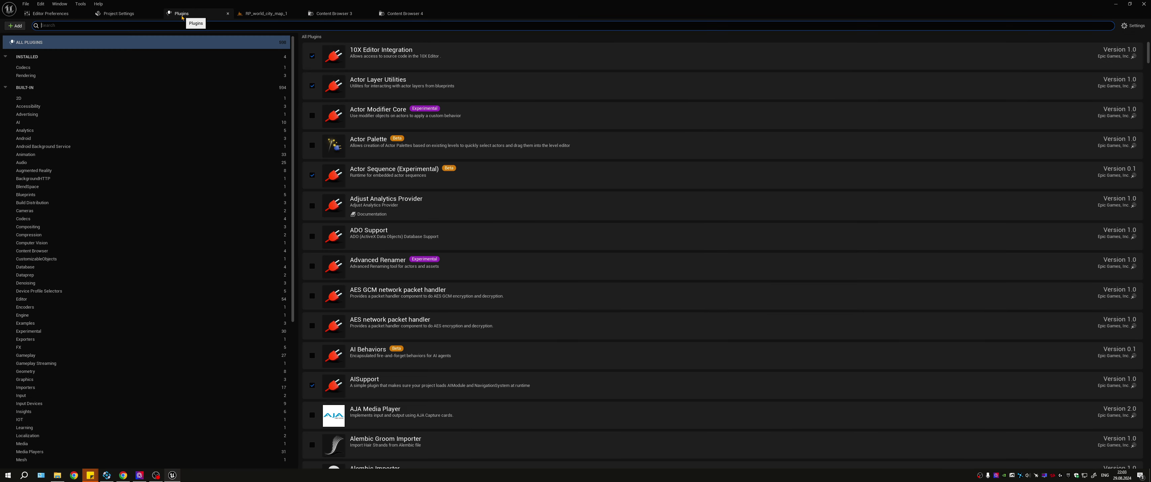
pyautogui.click(245, 14)
# Step: In the supported platforms settings, disable VisionOS, TVOS, Mac and LinuxArm64, and return to the map's platform options
pyautogui.click(231, 25)
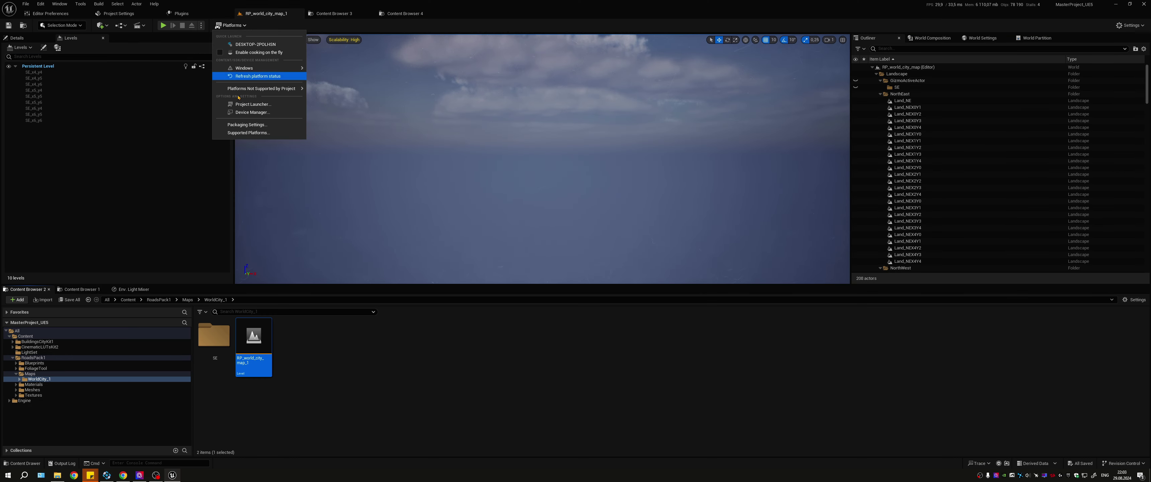
pyautogui.click(247, 128)
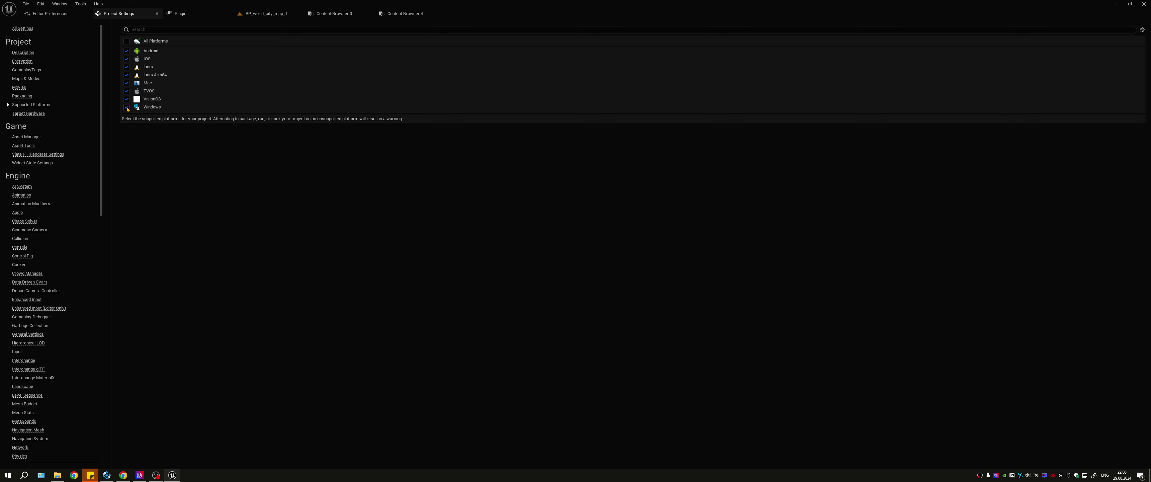
pyautogui.click(127, 98)
pyautogui.click(127, 90)
pyautogui.click(126, 82)
pyautogui.click(126, 74)
pyautogui.click(250, 14)
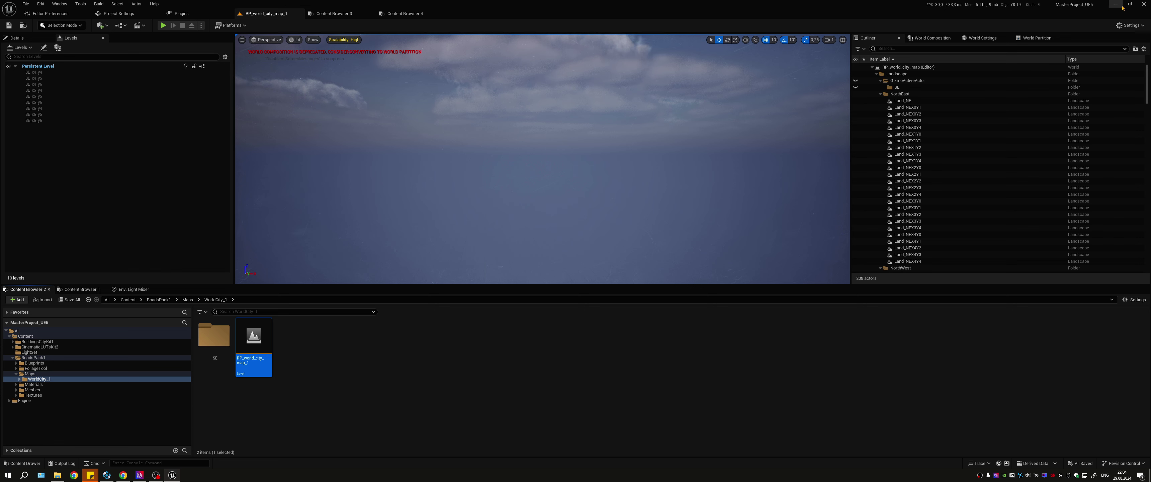
pyautogui.click(231, 25)
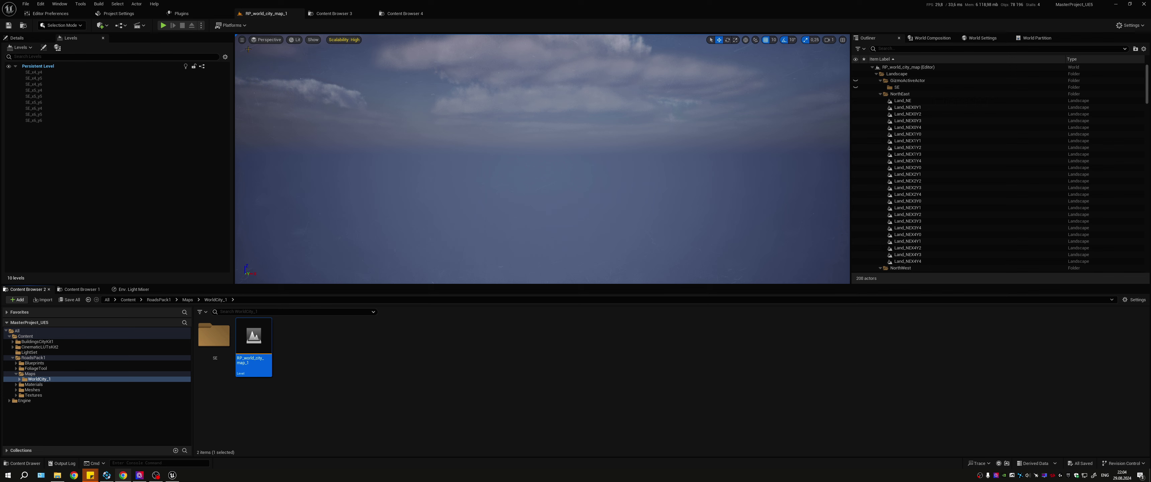
pyautogui.click(238, 28)
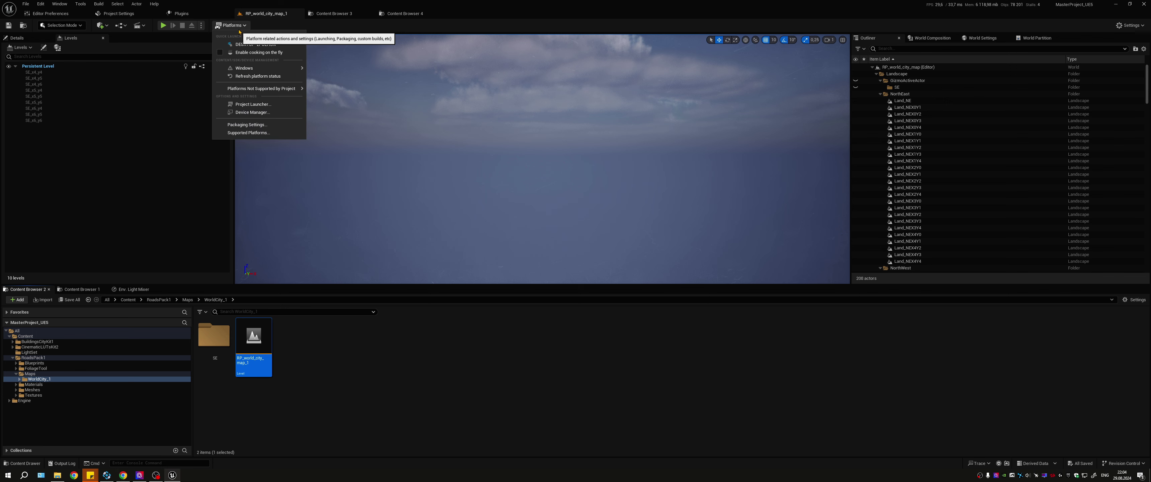
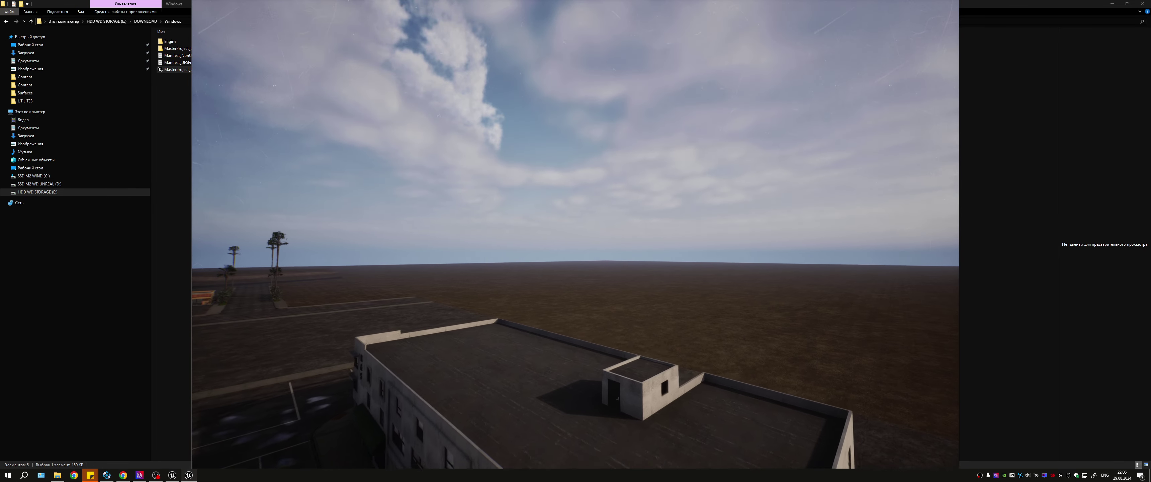
# Step: Exit the running packaged game to get back to the build's Windows folder
pyautogui.press('super')
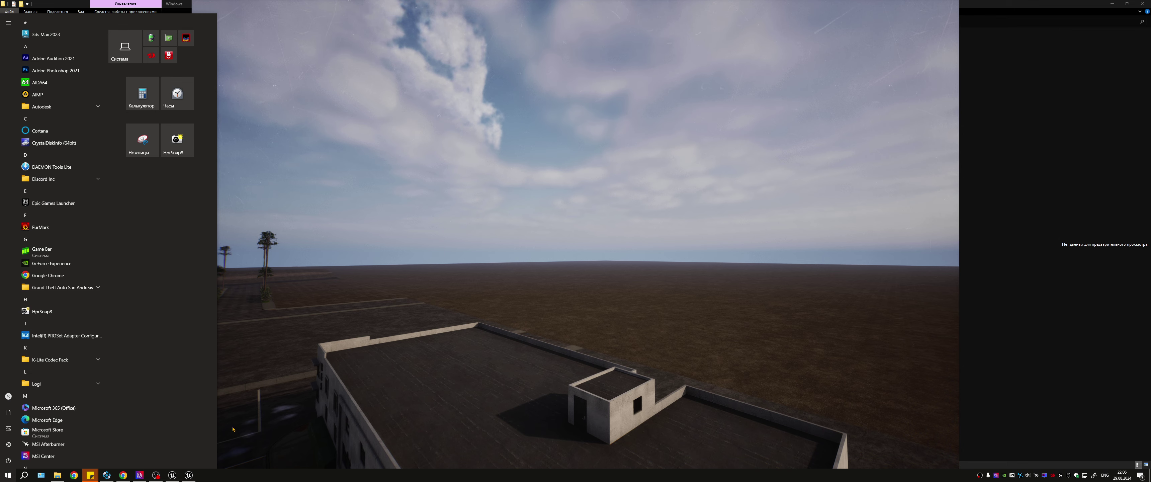
pyautogui.rightClick(193, 476)
pyautogui.click(185, 463)
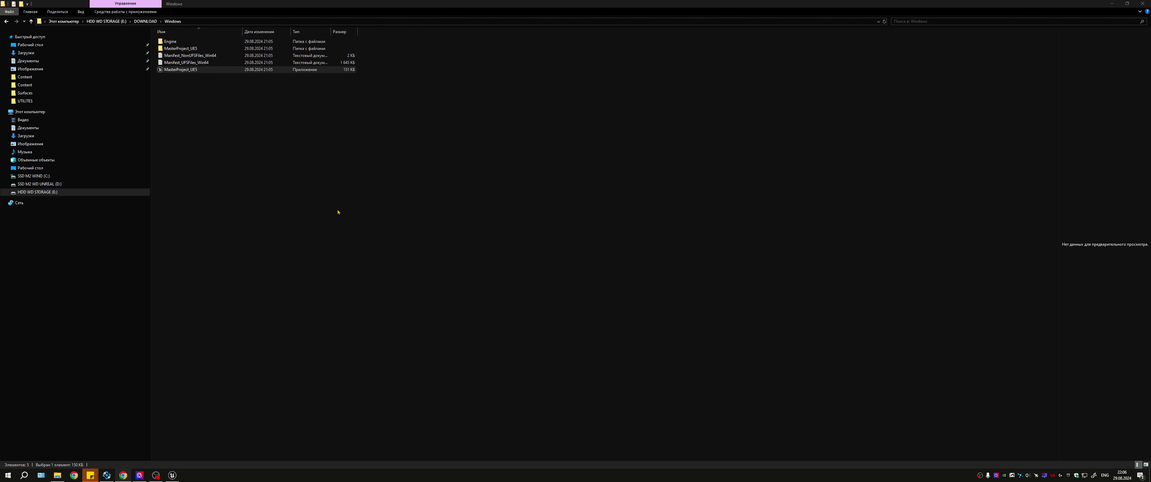
# Step: Check the graphics card's hardware monitor in MSI Afterburner, minimize Unreal Editor and dismiss the Afterburner window
pyautogui.click(172, 475)
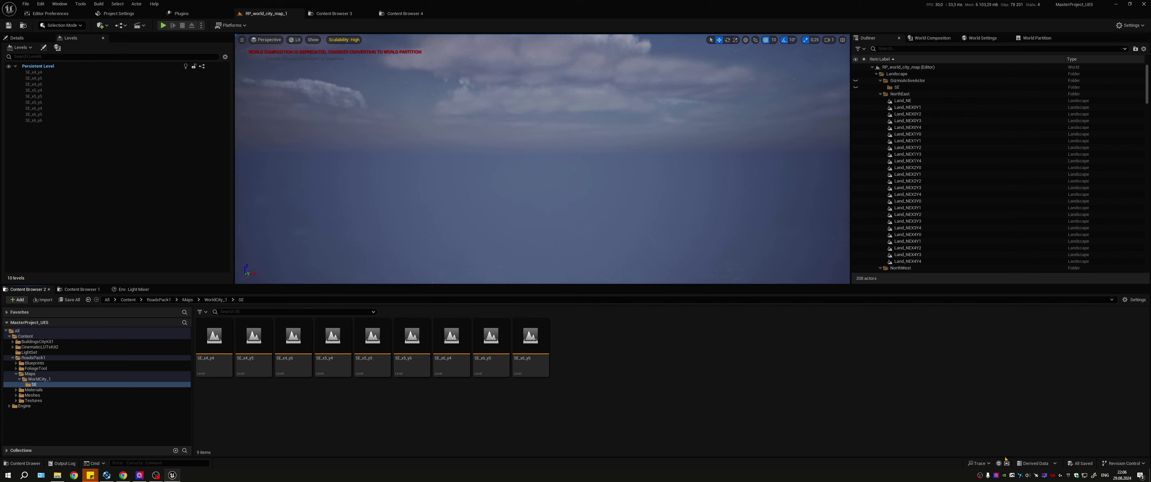
pyautogui.click(1029, 475)
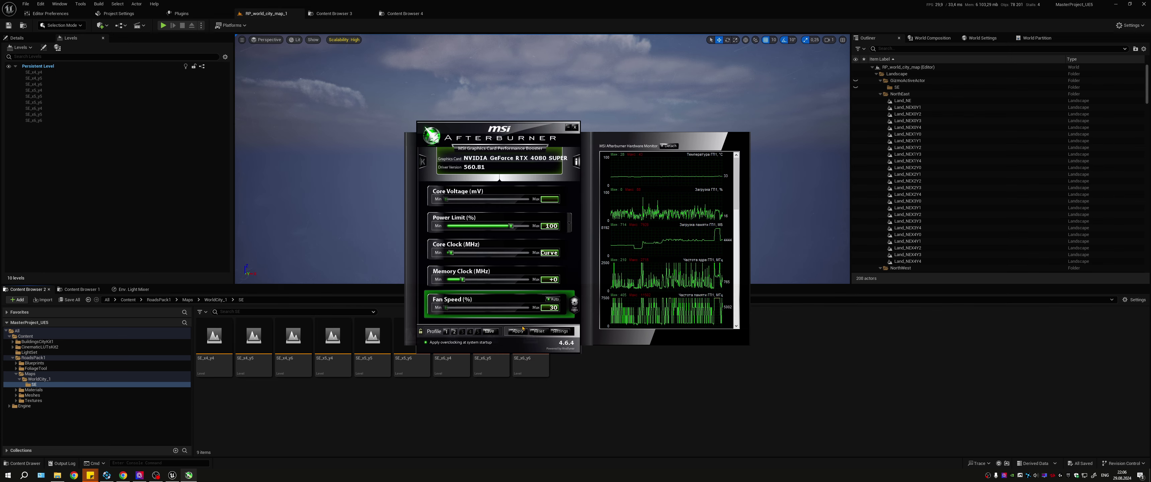
pyautogui.click(521, 330)
pyautogui.click(1116, 4)
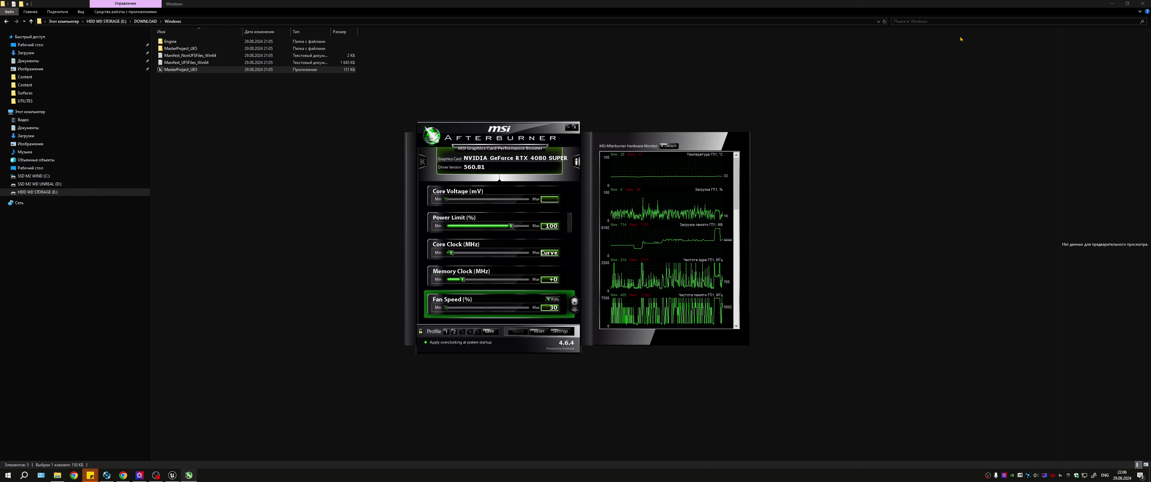
pyautogui.click(568, 126)
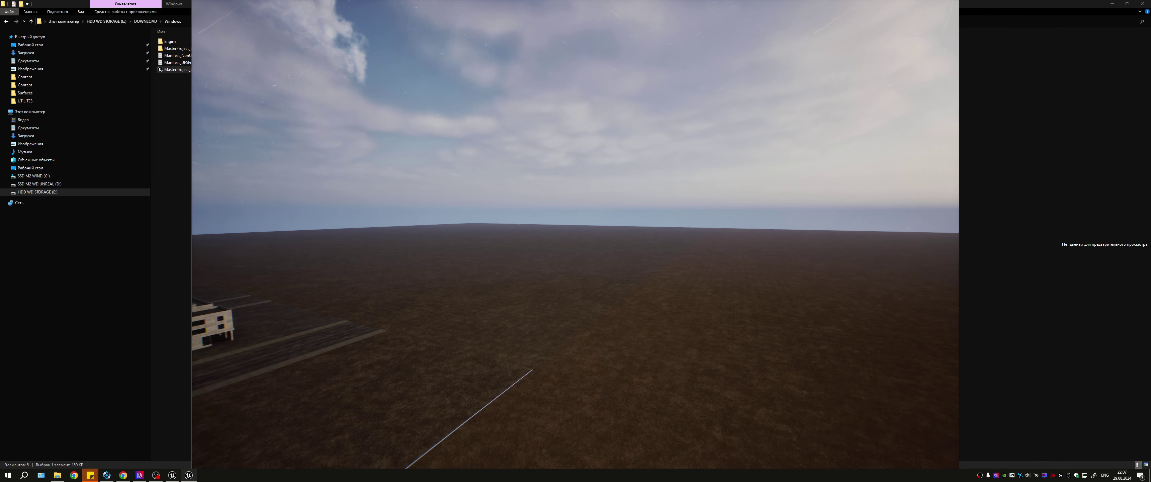
# Step: Quit the packaged game again and clear the file selection in the build folder
pyautogui.press('super')
pyautogui.rightClick(191, 479)
pyautogui.click(192, 460)
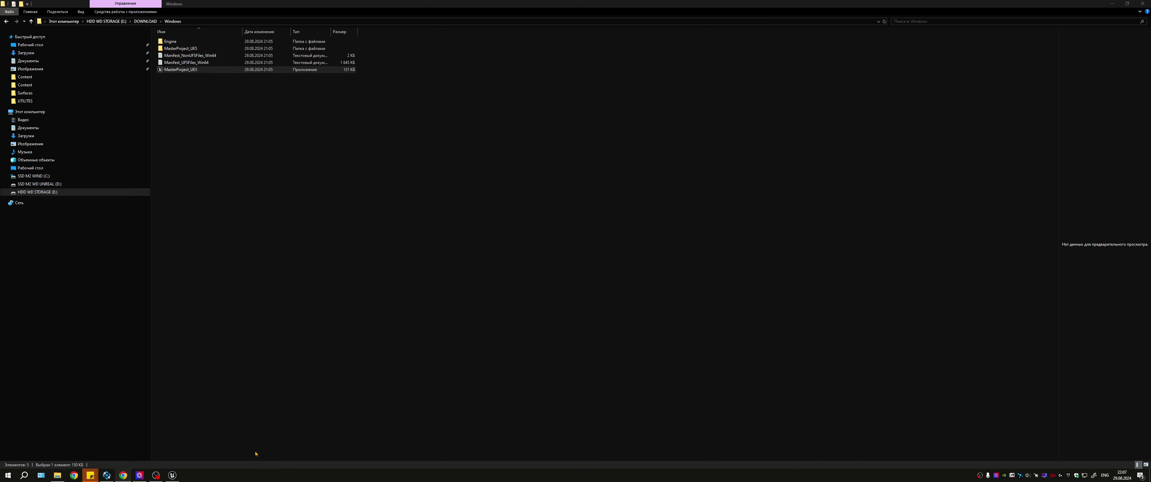
pyautogui.click(326, 295)
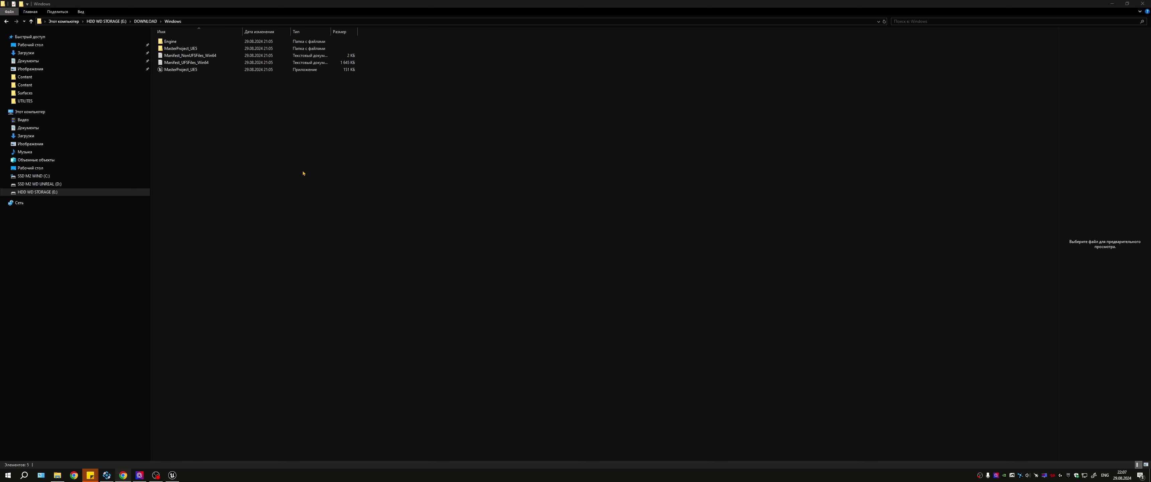
# Step: In File Explorer, browse from drive E: through Unreal Projects and MasterProject_UE5 to the Saved folder and examine its contents
pyautogui.click(172, 475)
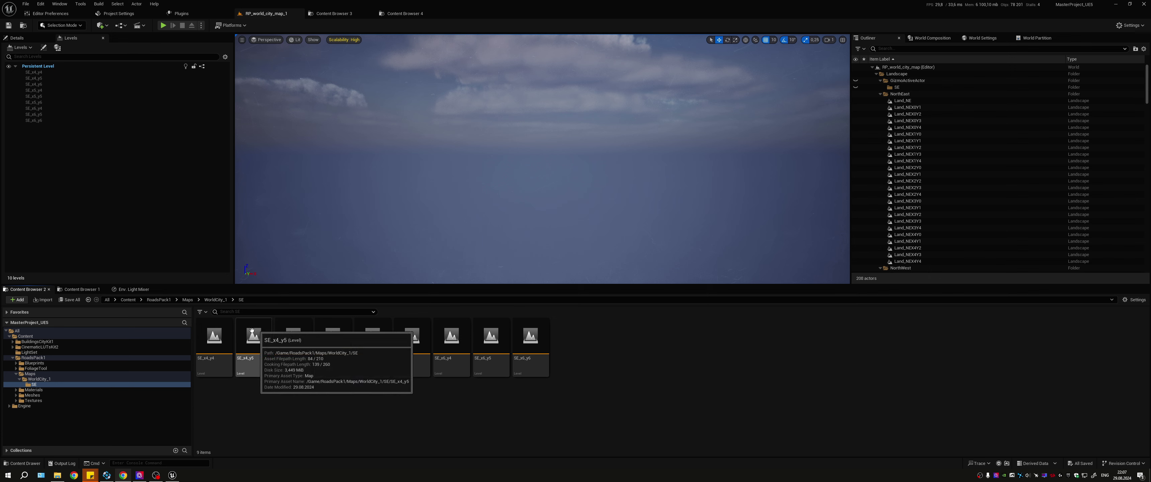
pyautogui.click(57, 475)
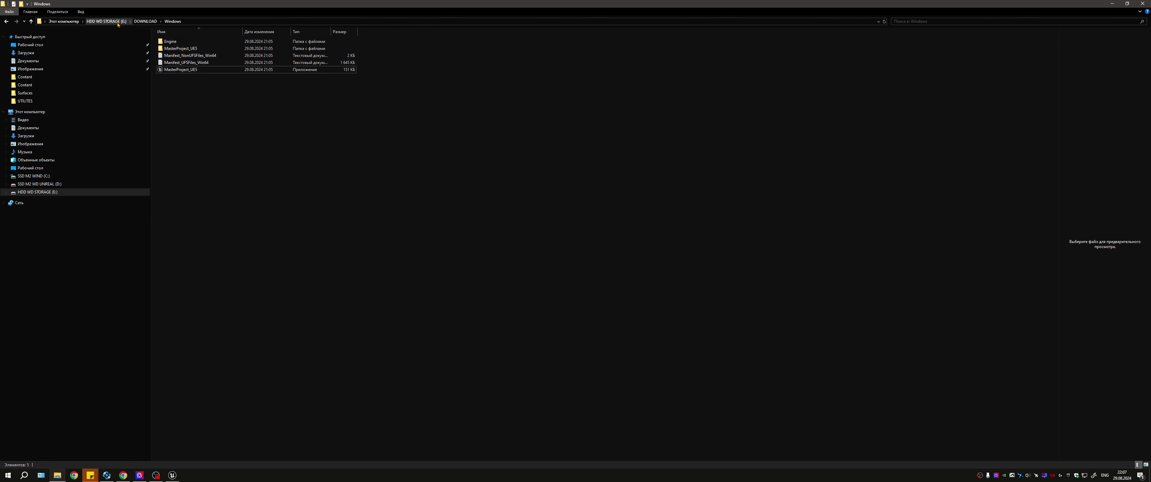
pyautogui.click(107, 21)
pyautogui.doubleClick(177, 102)
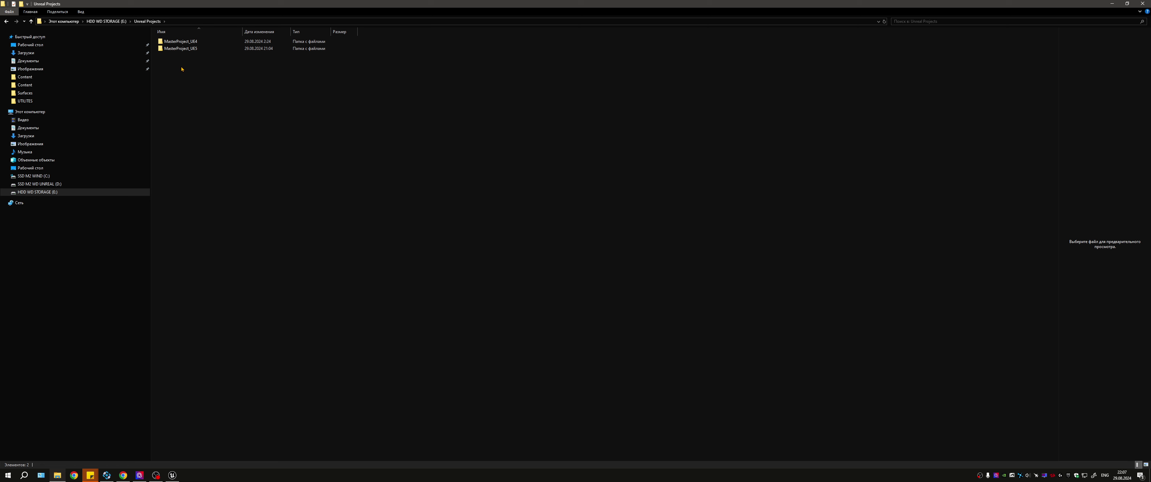
pyautogui.doubleClick(179, 48)
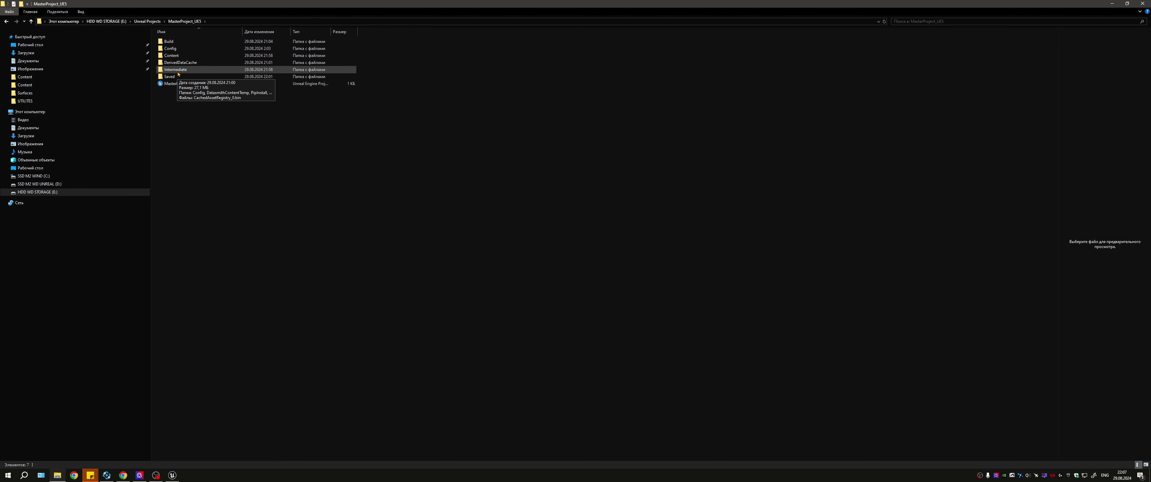
pyautogui.moveTo(175, 82)
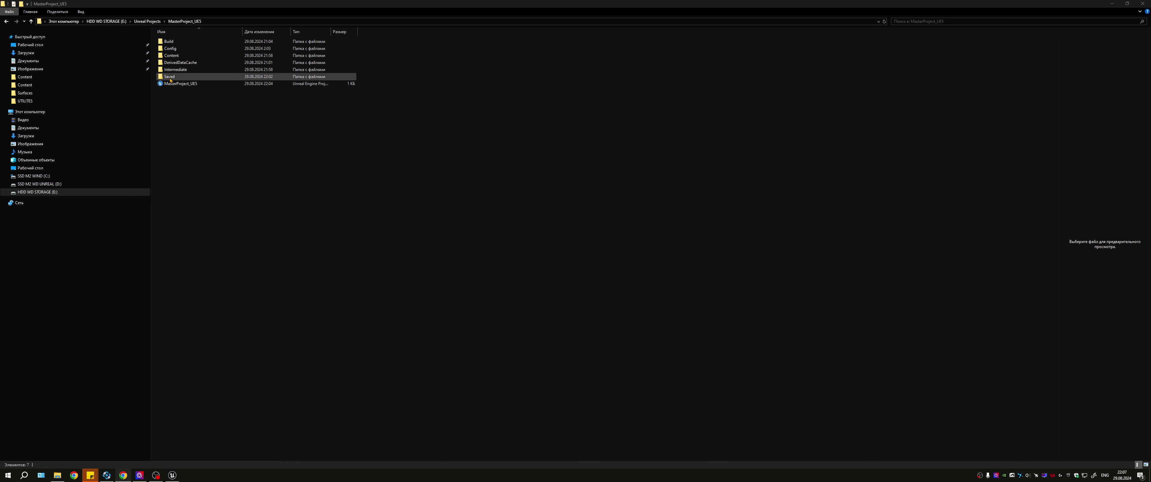
pyautogui.click(184, 111)
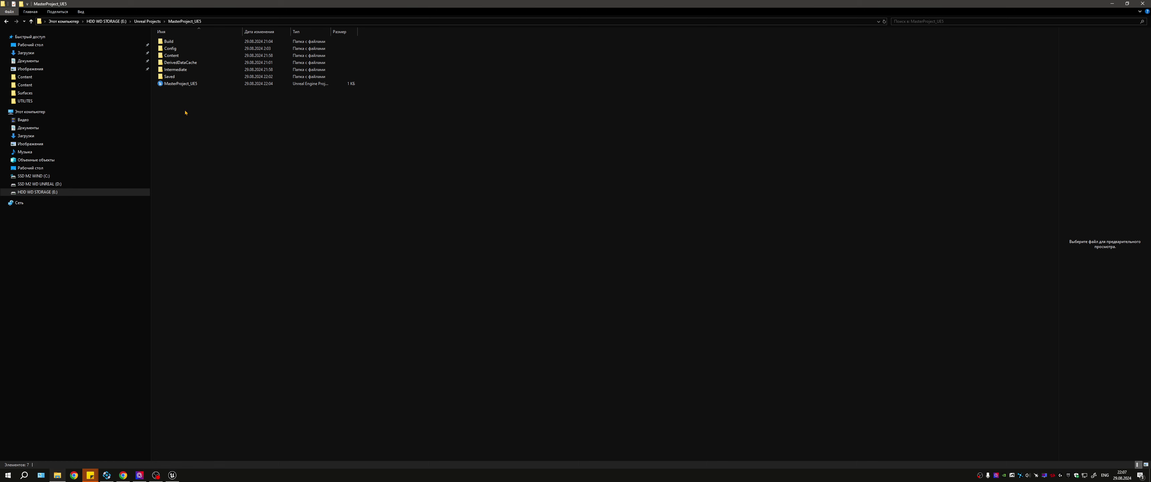
pyautogui.doubleClick(168, 77)
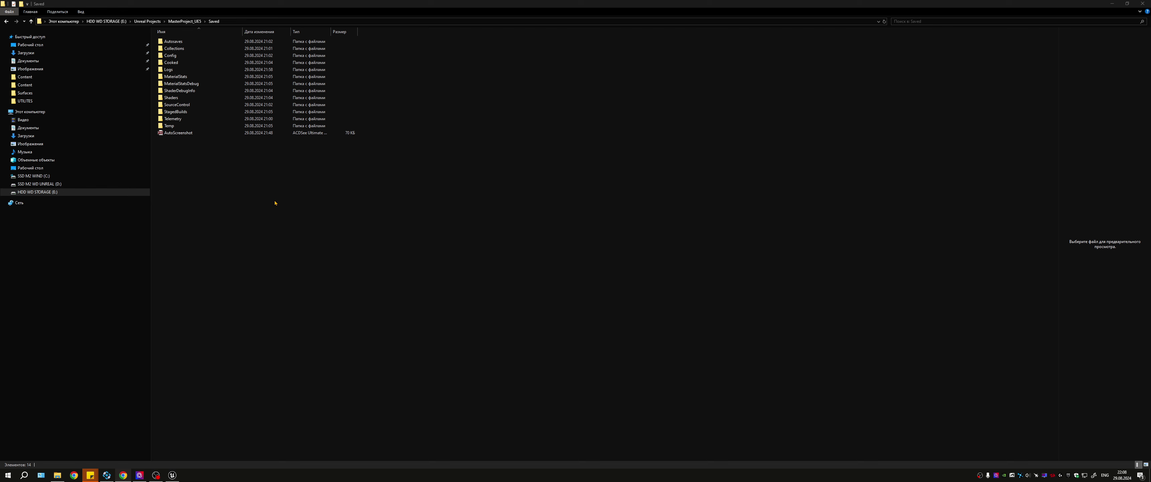
pyautogui.click(274, 203)
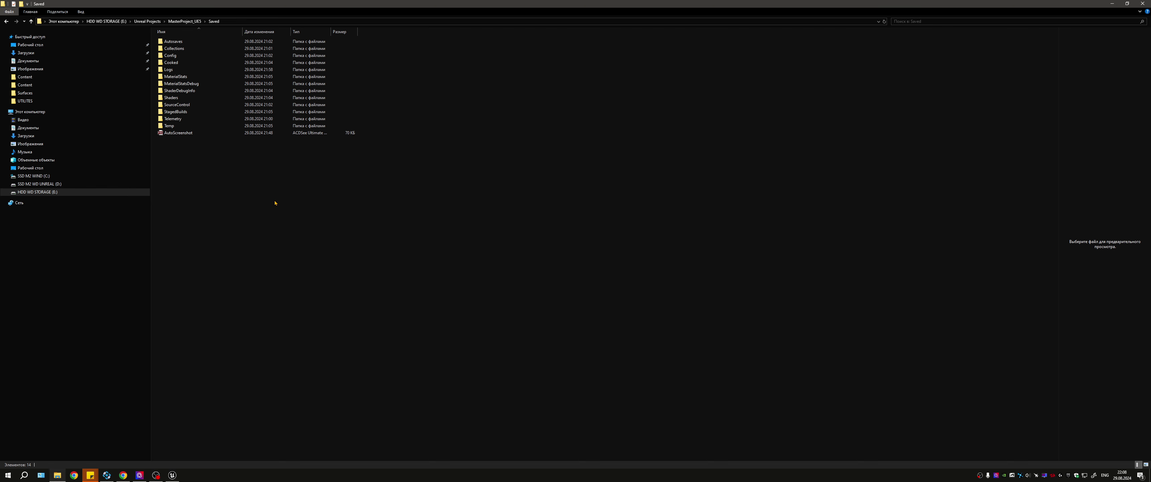
# Step: Switch to Unreal Editor, open the project's Maps & Modes settings and review the levels available for the first default map
pyautogui.click(173, 475)
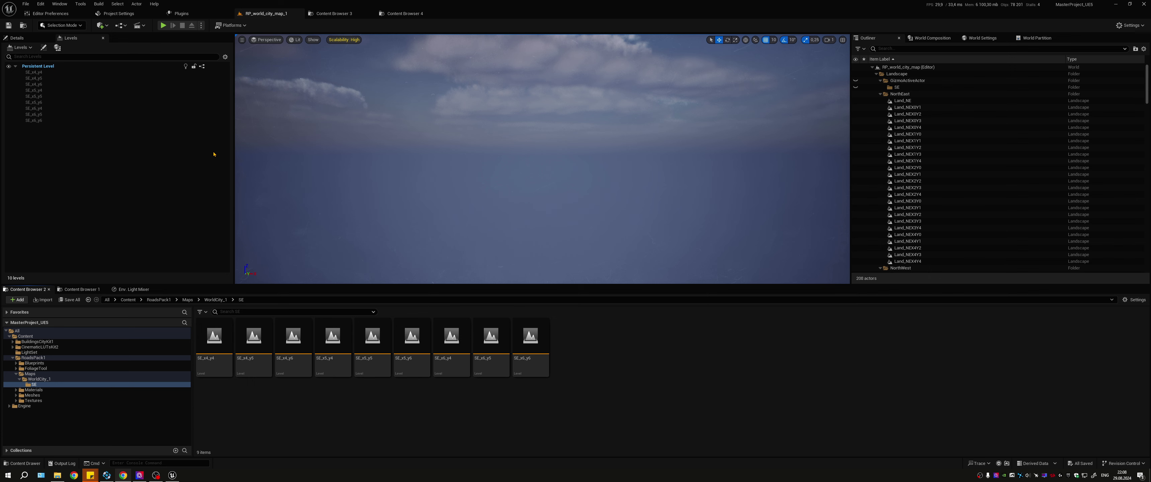
pyautogui.click(119, 13)
pyautogui.click(67, 14)
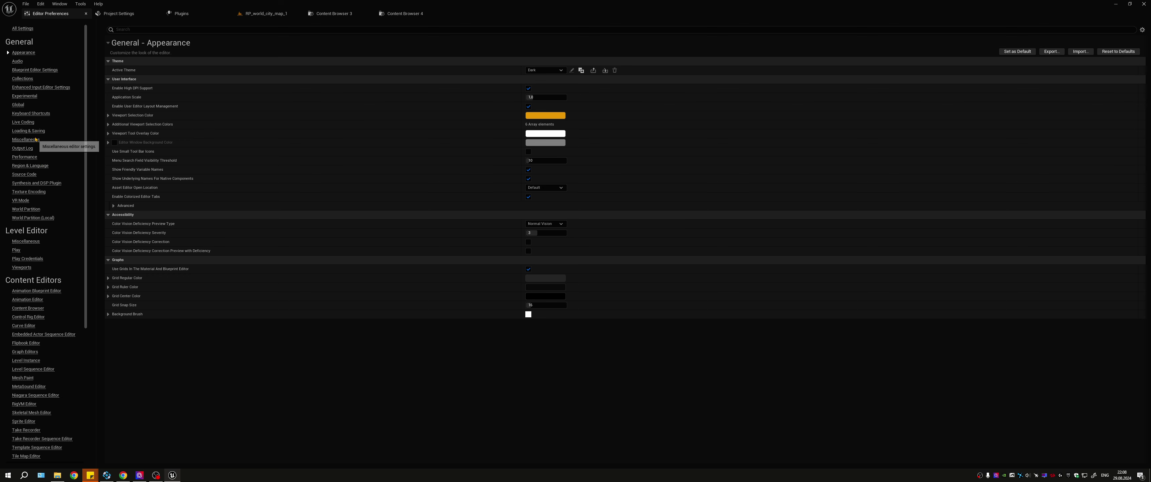
pyautogui.click(119, 14)
pyautogui.click(27, 79)
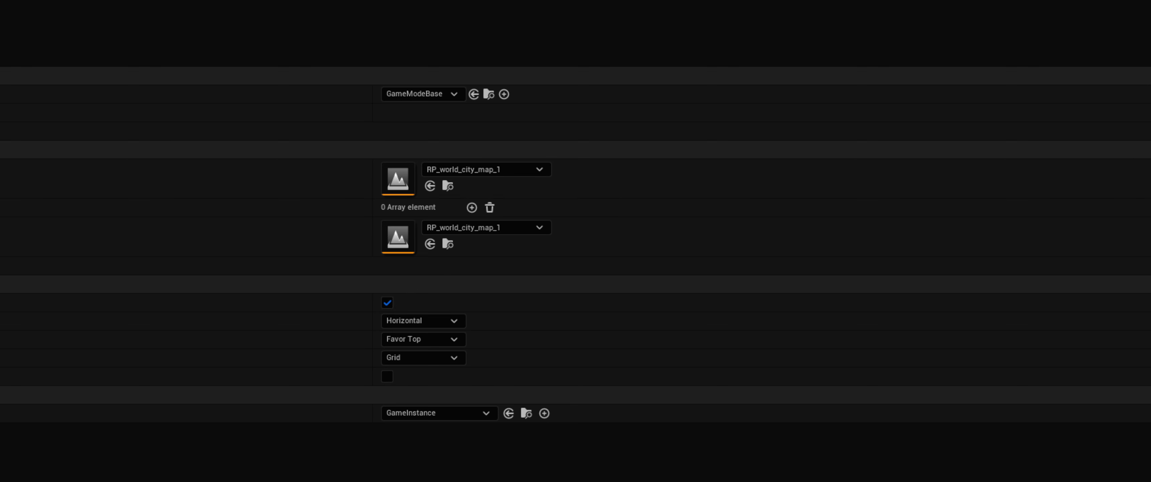
pyautogui.click(480, 172)
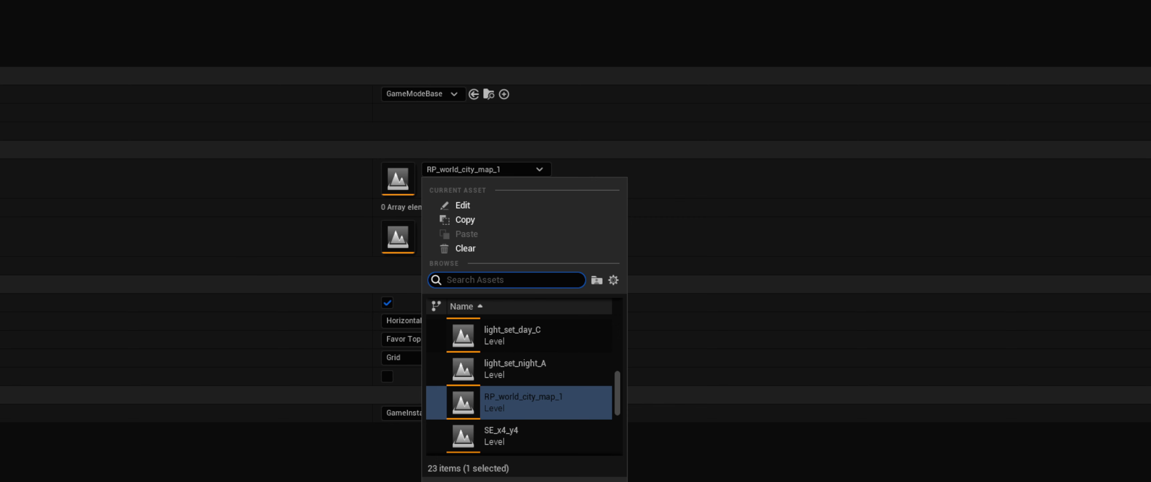
pyautogui.press('Escape')
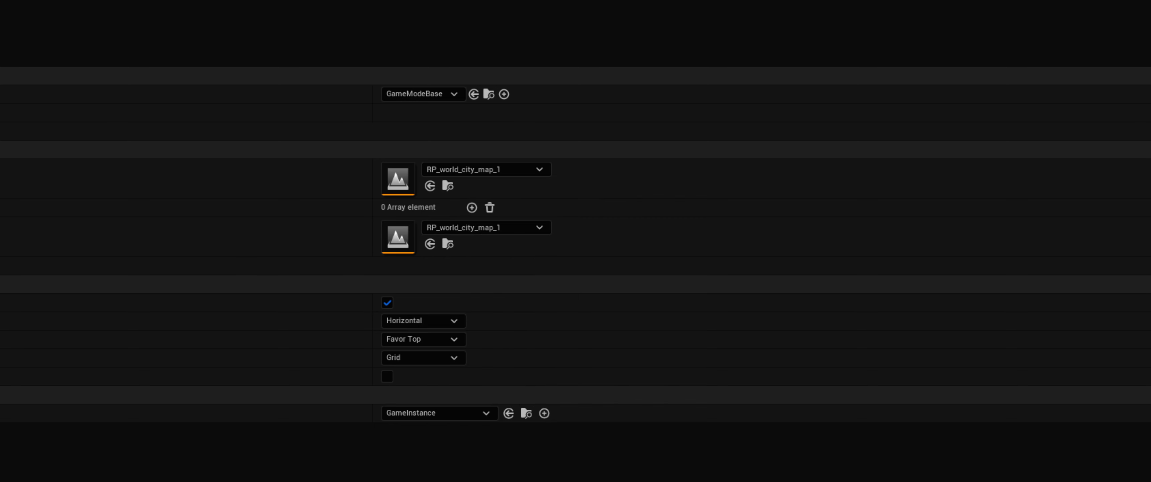
pyautogui.click(449, 174)
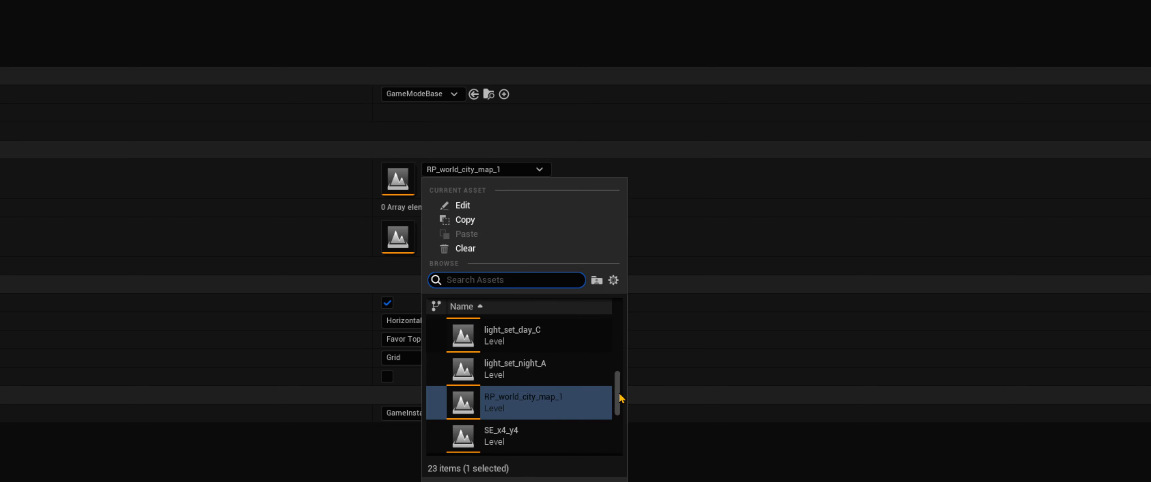
pyautogui.click(236, 419)
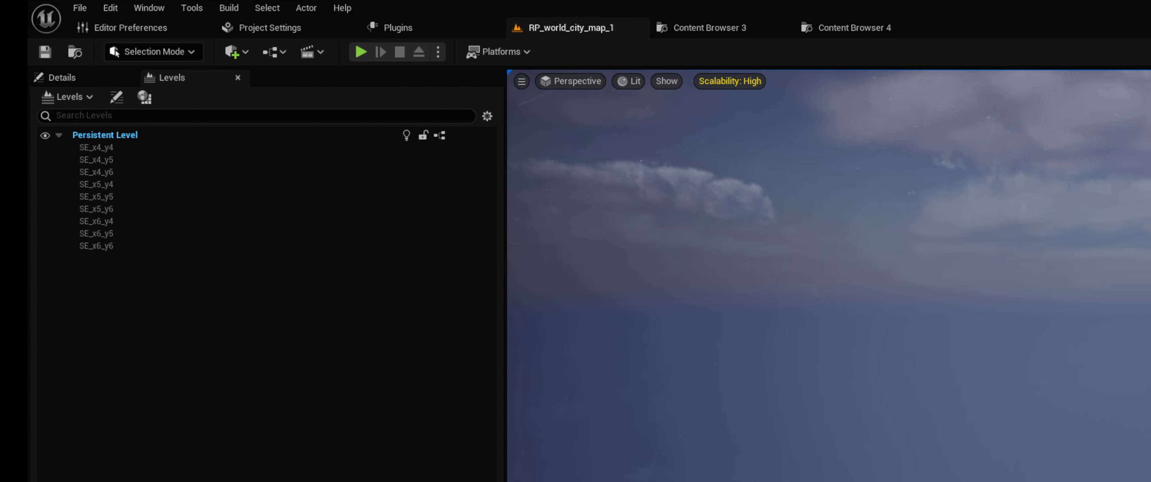
# Step: Review the Windows packaging options and the levels available for the Game Default Map in the project's Maps & Modes settings
pyautogui.click(408, 52)
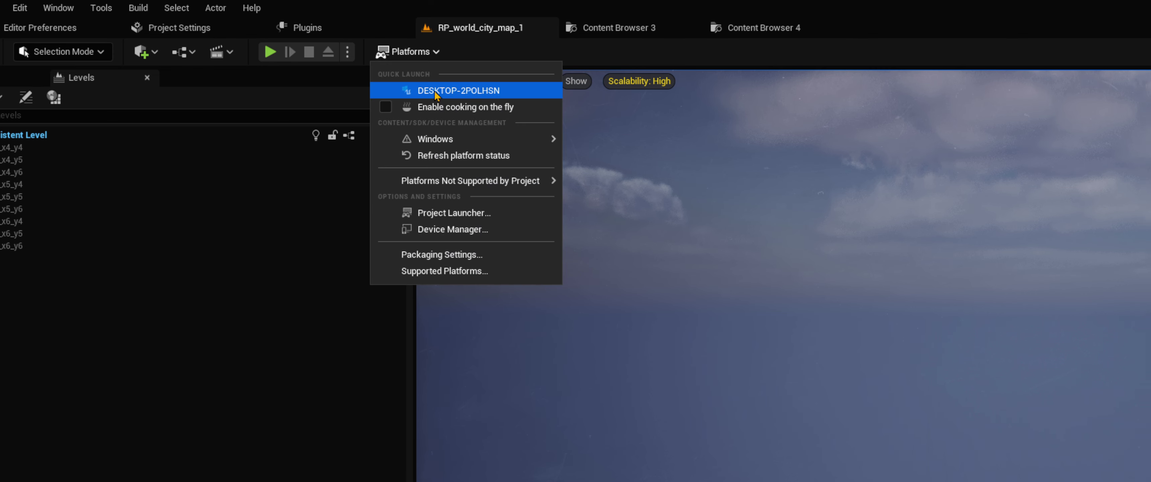
pyautogui.moveTo(458, 139)
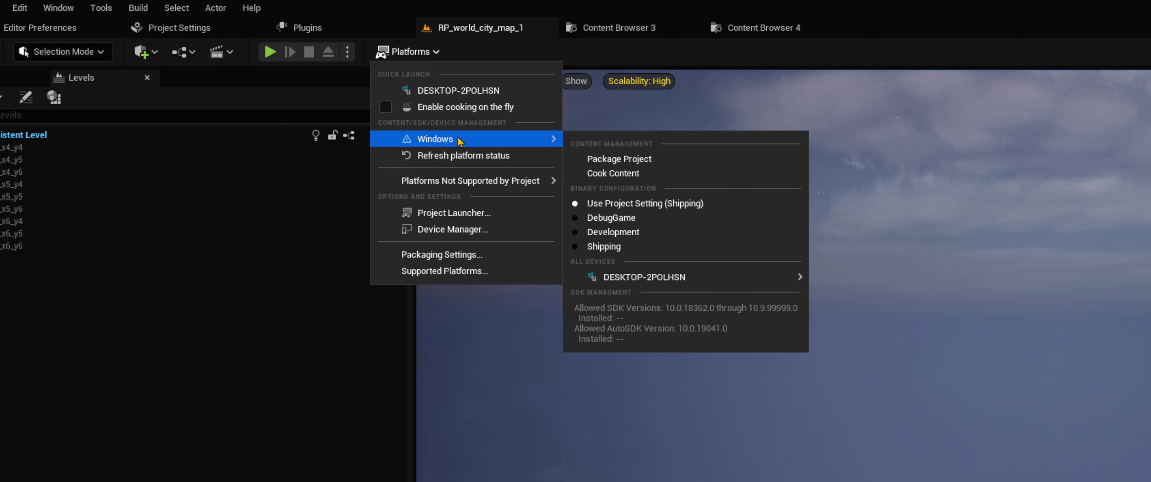
pyautogui.click(174, 29)
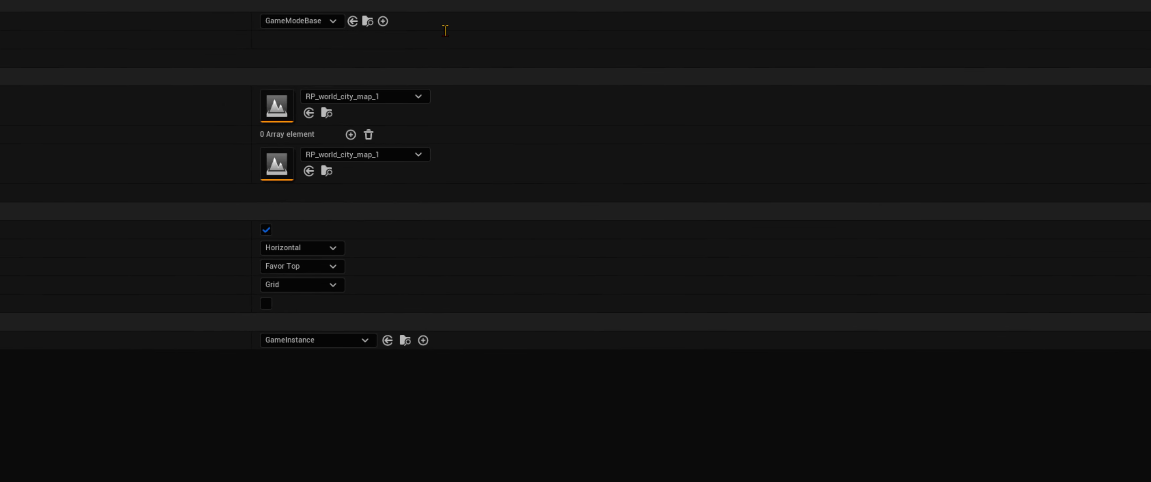
pyautogui.click(353, 153)
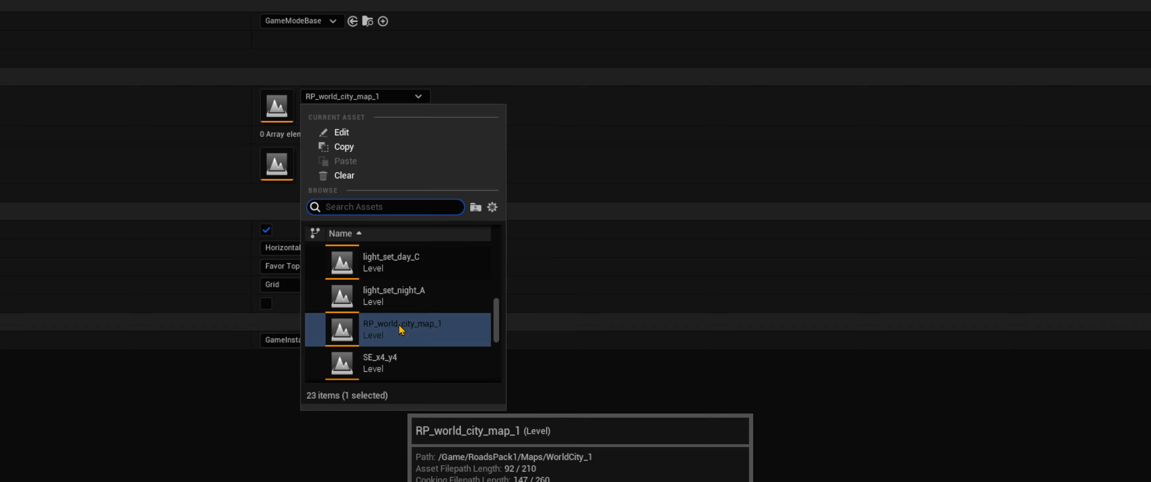
pyautogui.press('Escape')
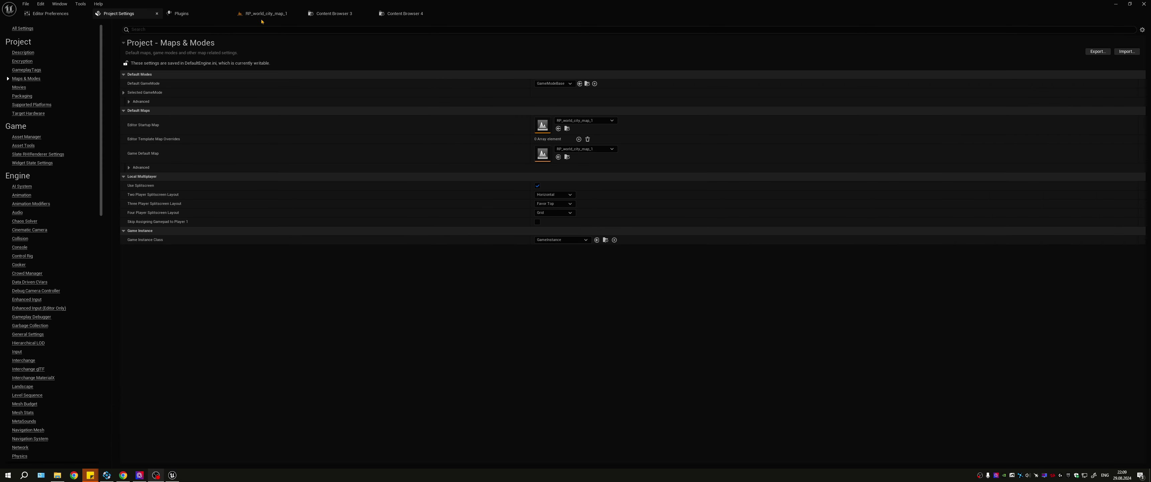
# Step: Package the project for Windows with the TEMPORARY folder on drive E: as the output location, continuing despite the SDK warning
pyautogui.click(265, 14)
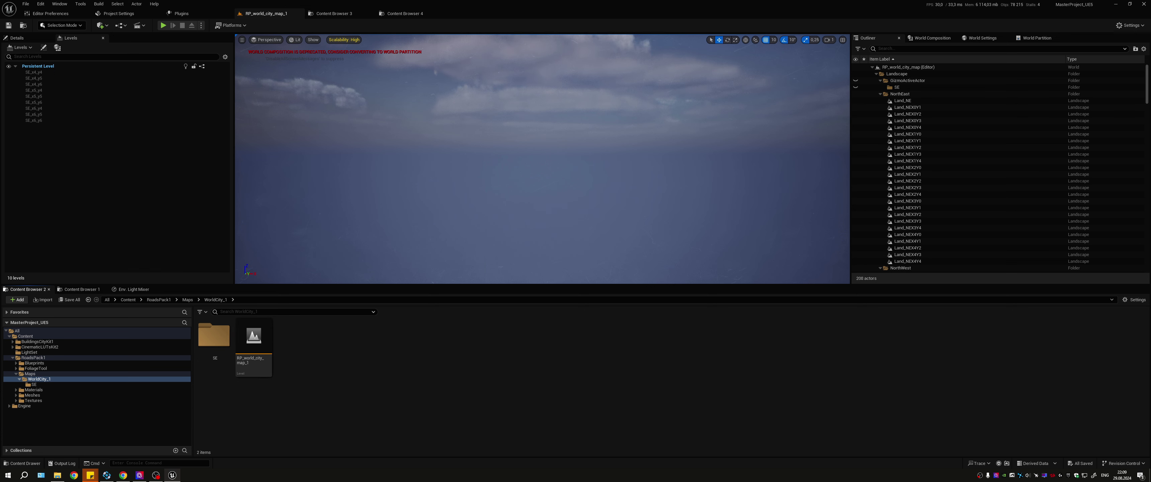
pyautogui.click(235, 26)
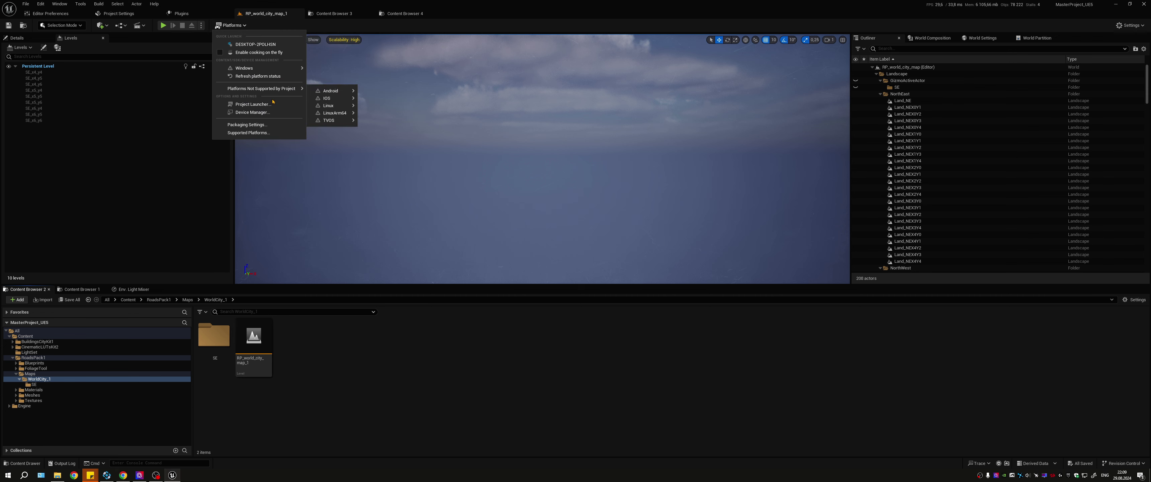
pyautogui.moveTo(252, 65)
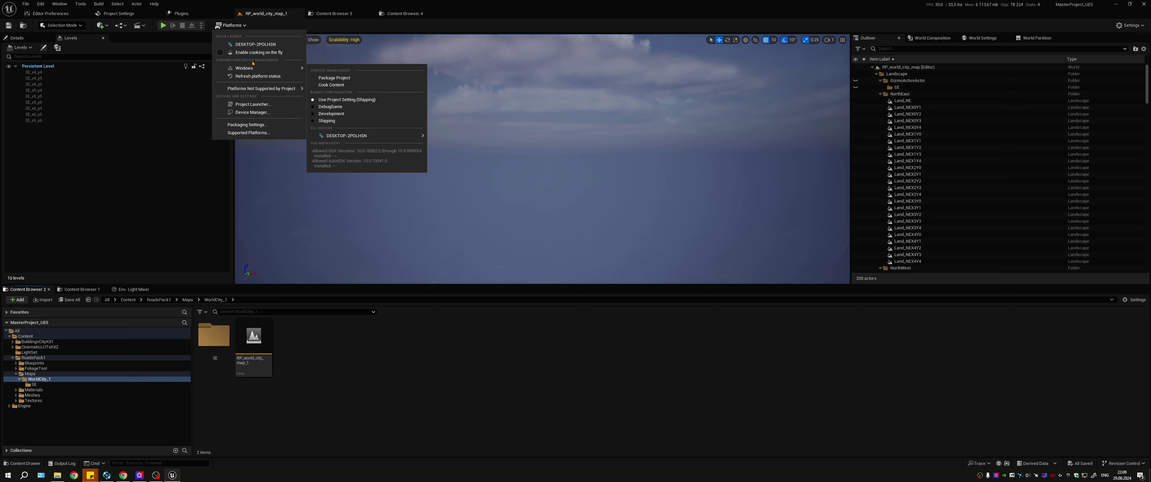
pyautogui.click(336, 79)
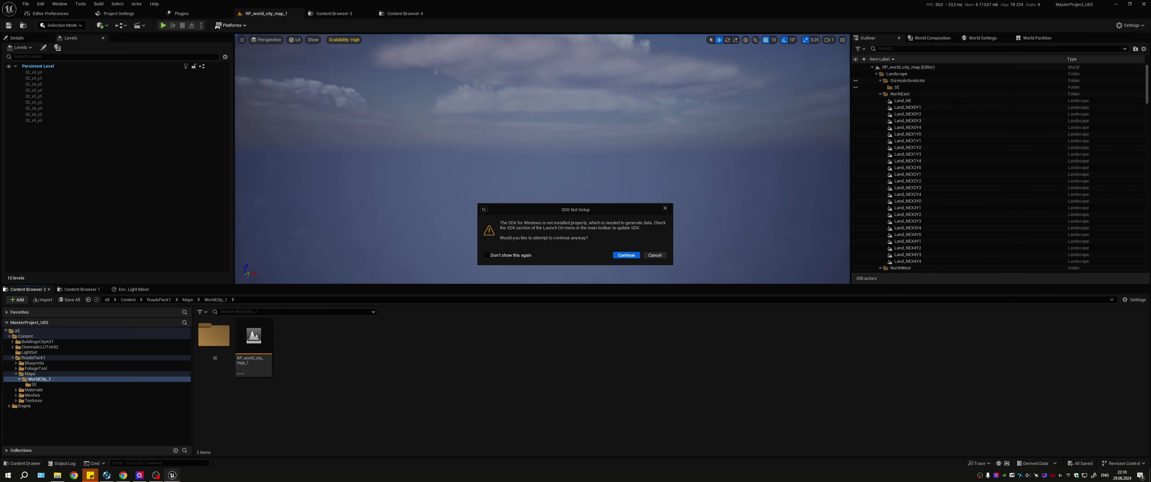
pyautogui.click(625, 255)
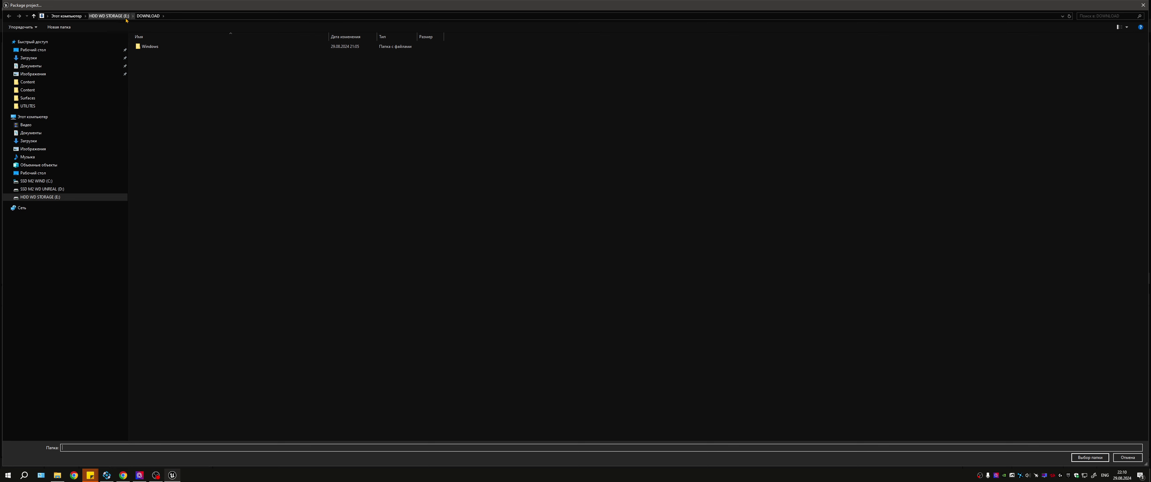
pyautogui.click(109, 16)
pyautogui.doubleClick(153, 109)
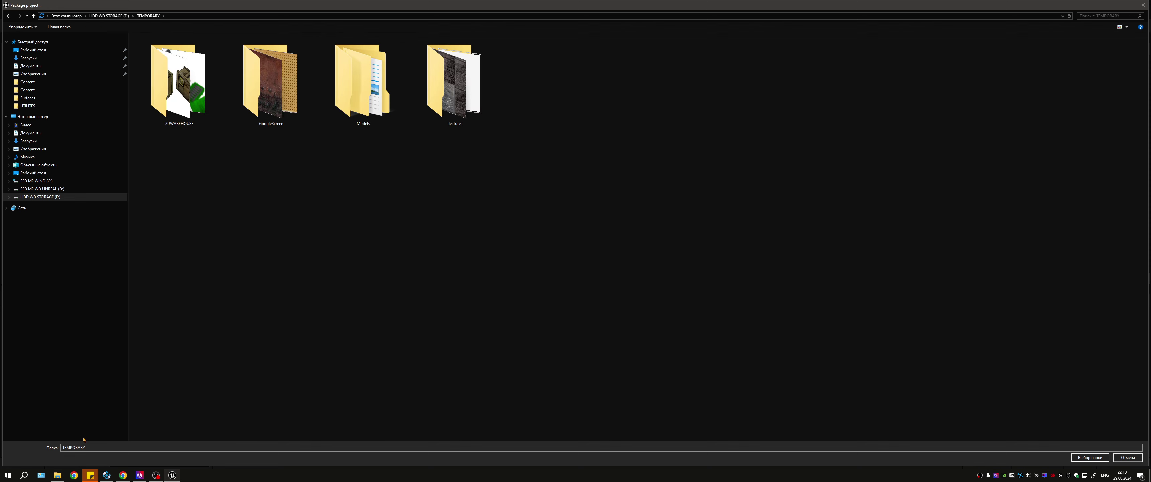
pyautogui.click(1089, 456)
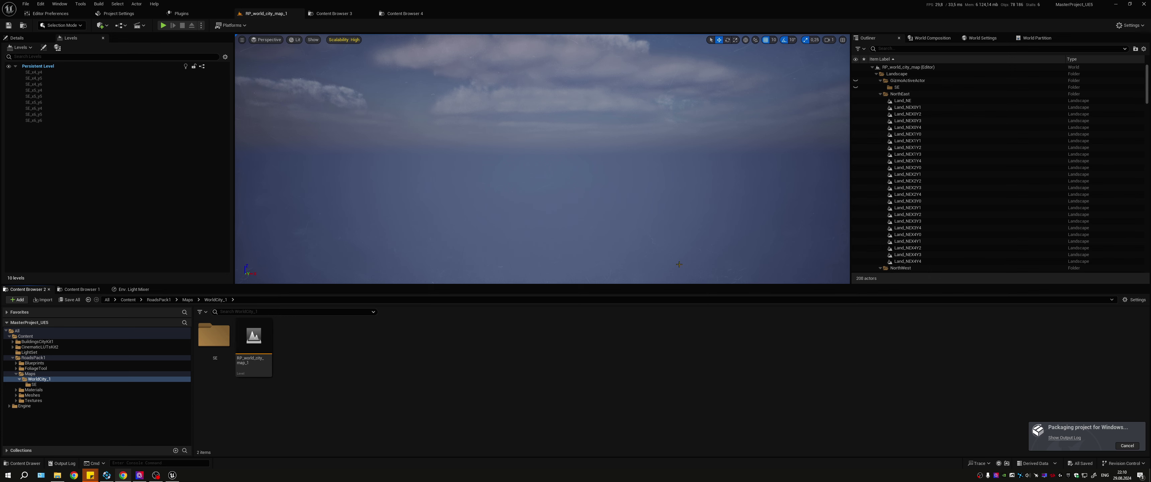
# Step: Show the packaging output log and examine its messages
pyautogui.click(1064, 438)
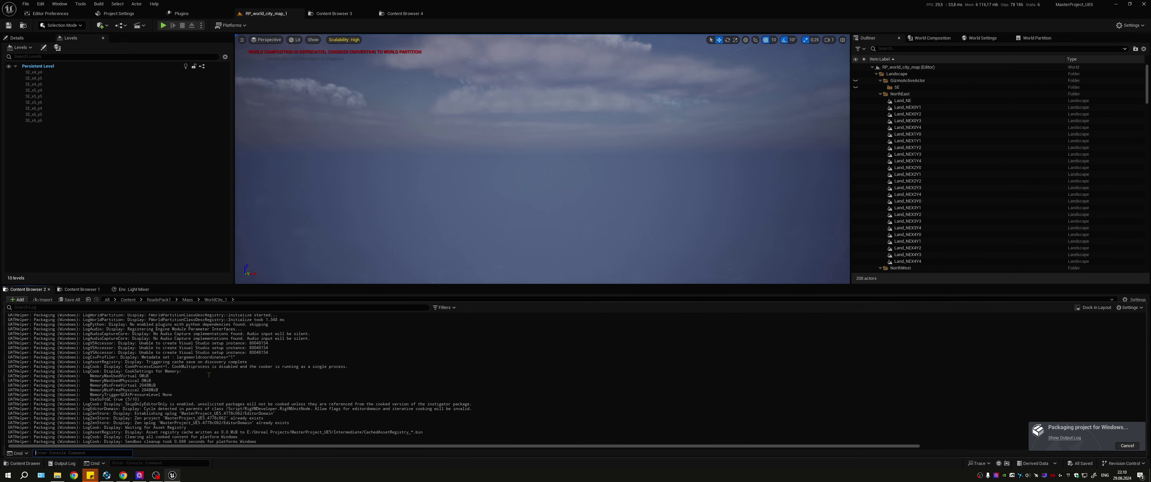
pyautogui.scroll(10, 206, 377)
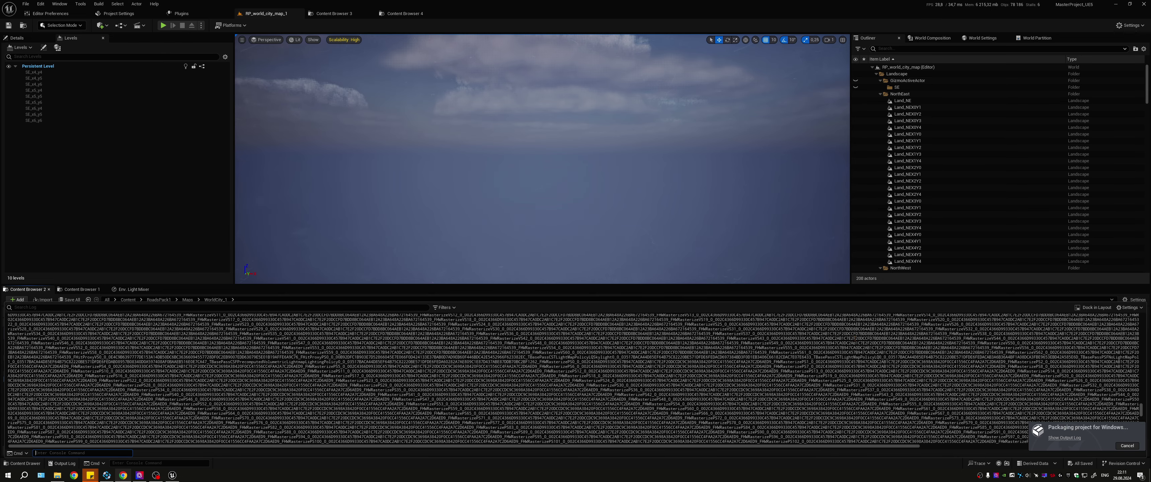
pyautogui.scroll(5, 574, 378)
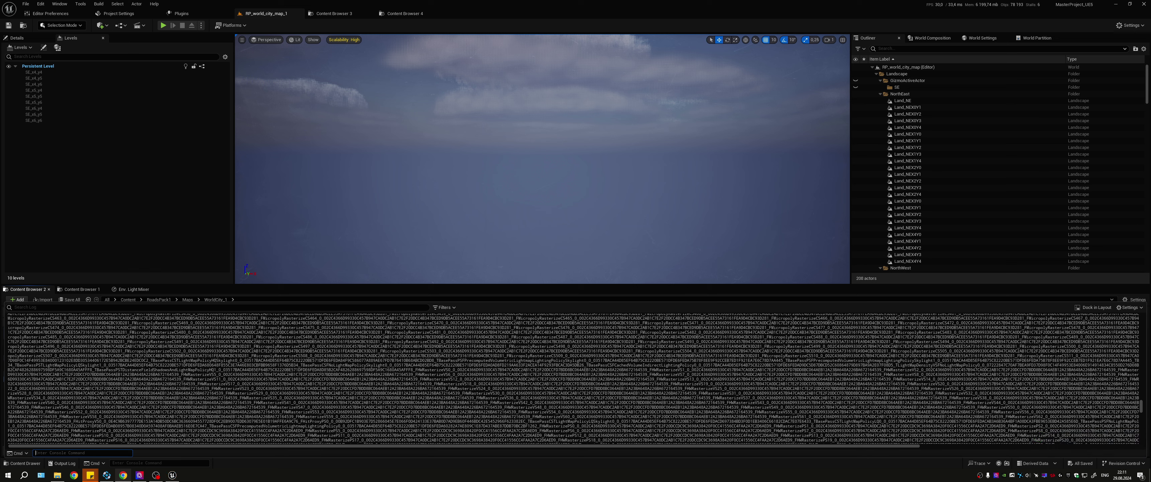
# Step: Close Unreal Editor and launch the packaged MasterProject_UE5 application from TEMPORARY\Windows on drive E: in File Explorer
pyautogui.click(1142, 4)
pyautogui.click(37, 191)
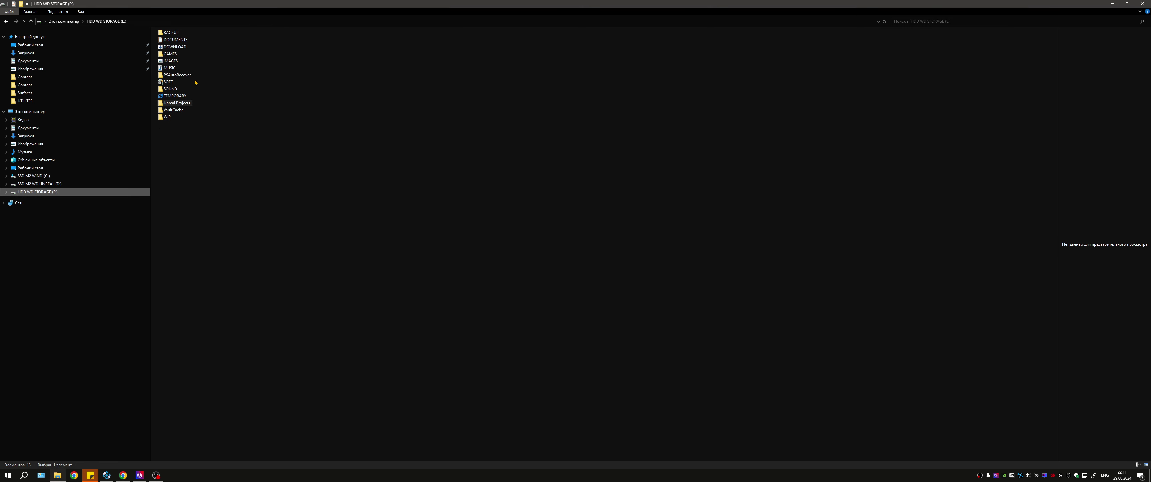
pyautogui.moveTo(181, 50)
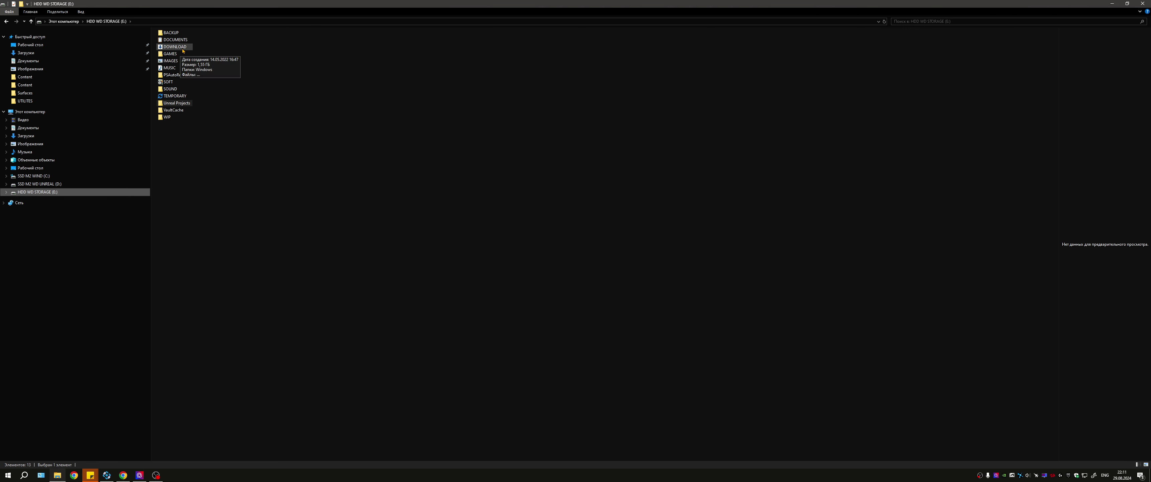
pyautogui.doubleClick(174, 96)
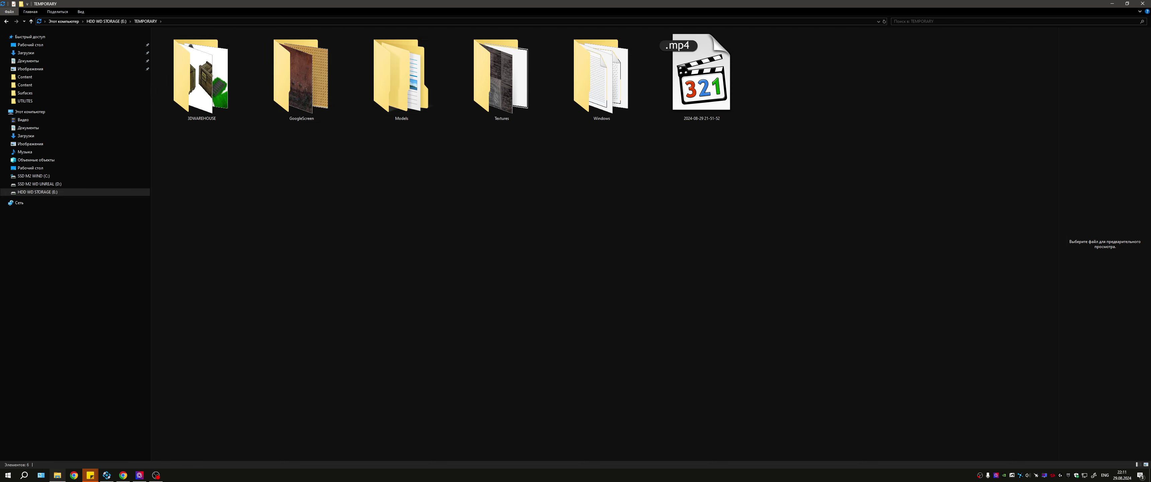
pyautogui.doubleClick(601, 76)
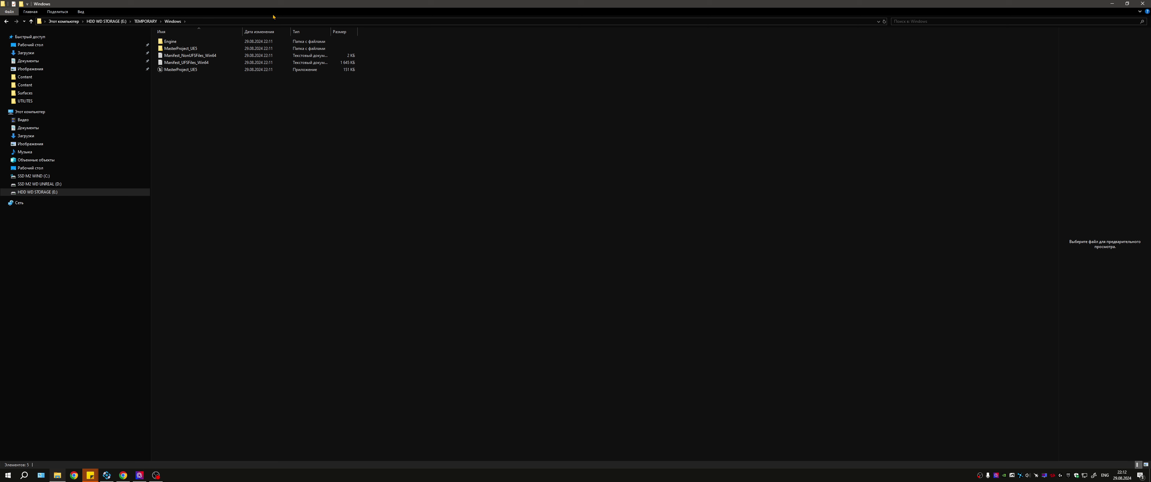
pyautogui.doubleClick(178, 69)
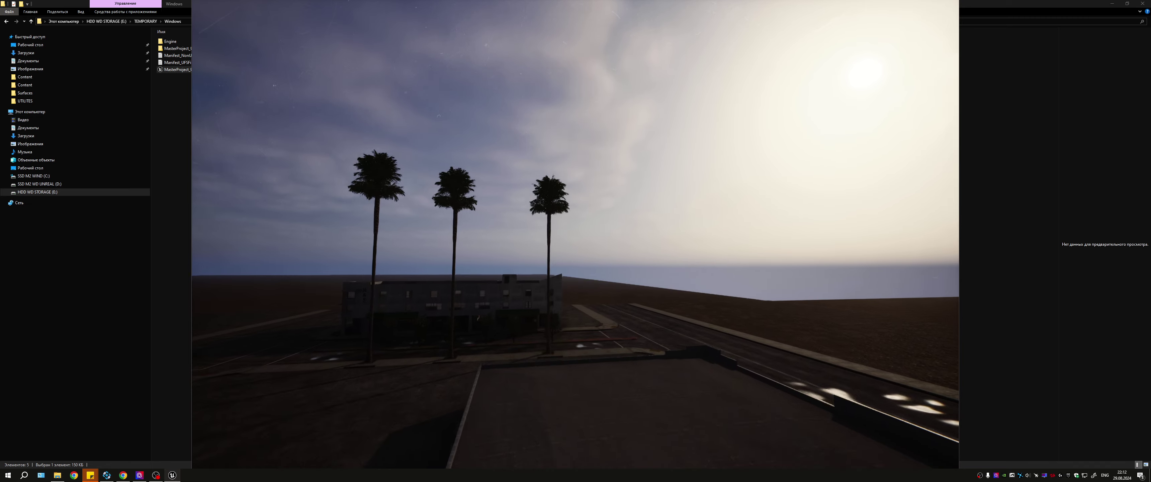
# Step: Quit the running packaged game
pyautogui.press('super')
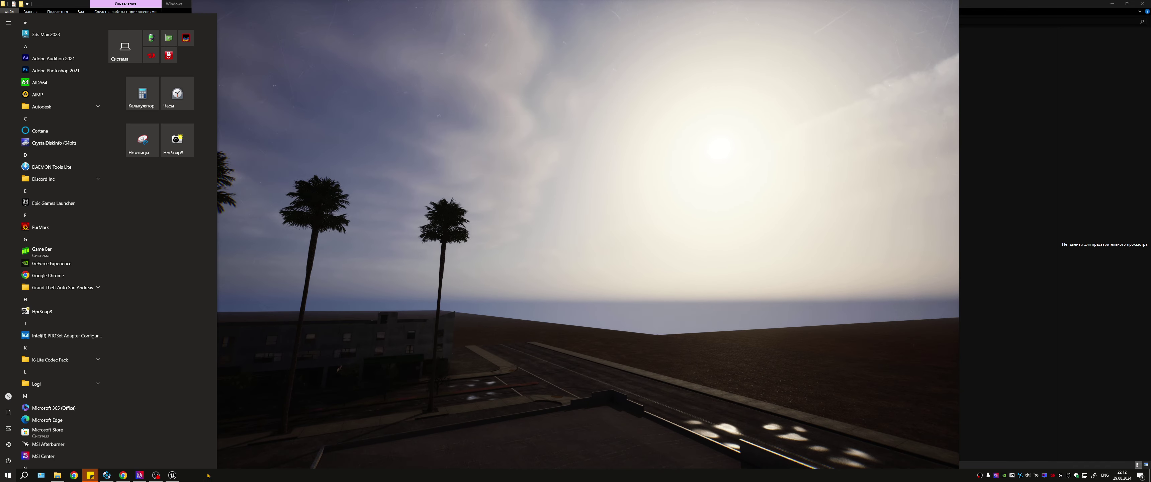
pyautogui.rightClick(172, 474)
pyautogui.click(175, 461)
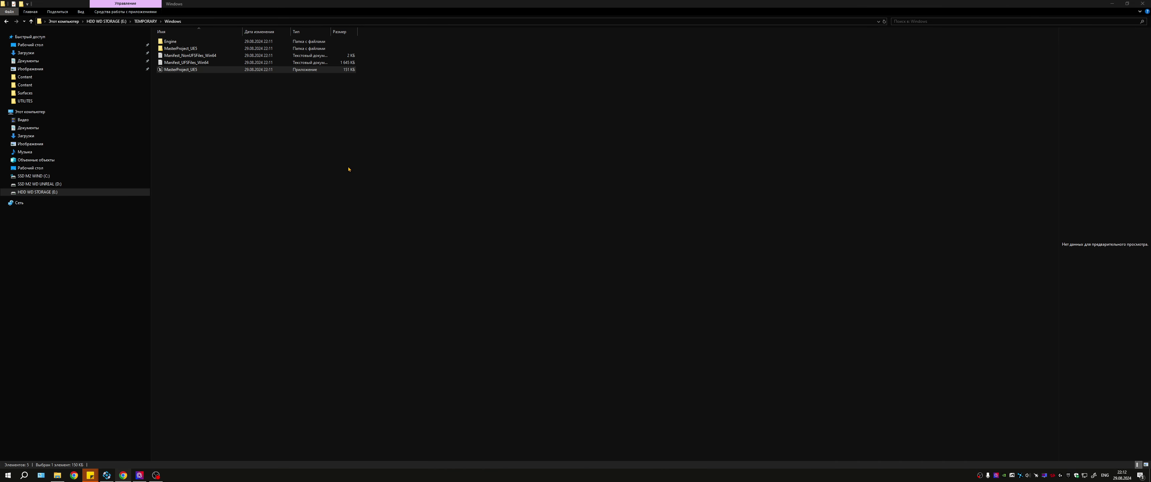
pyautogui.press('BackSpace')
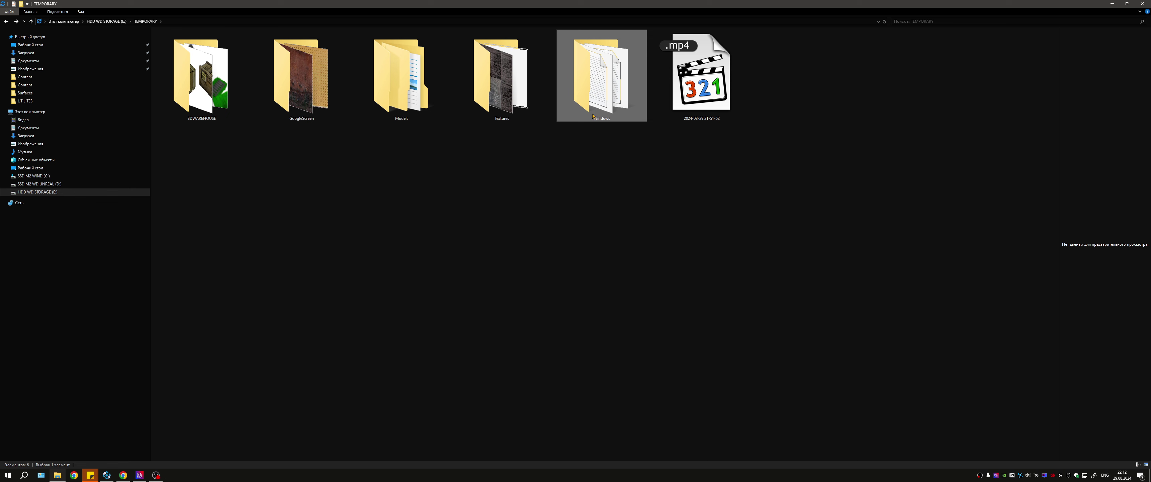
pyautogui.rightClick(594, 111)
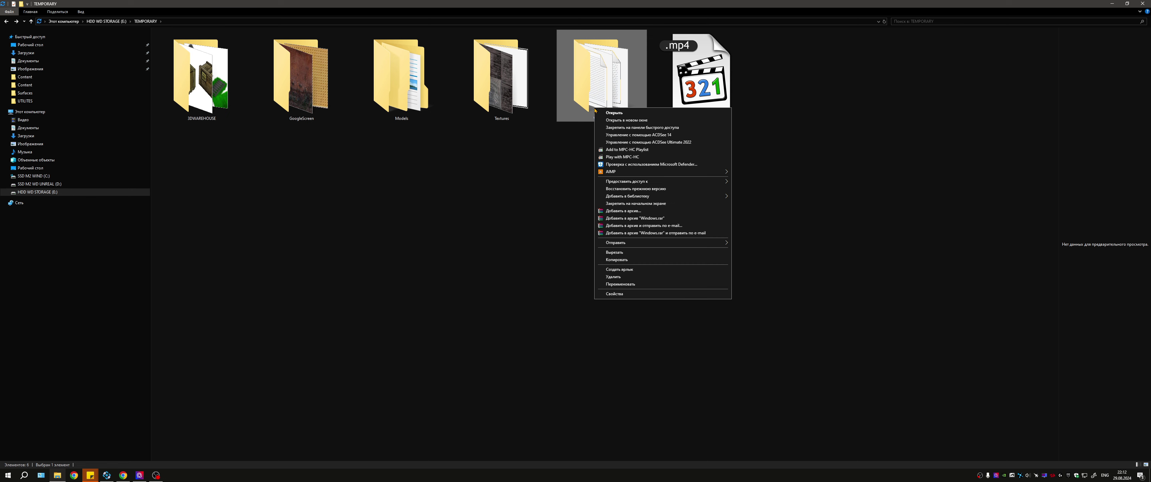
pyautogui.click(516, 259)
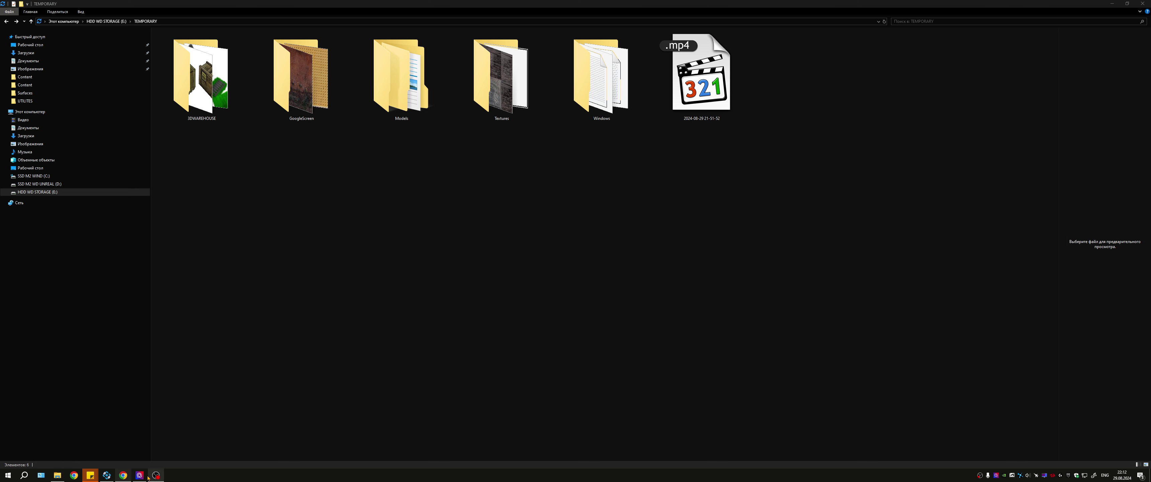
# Step: Reopen the MasterProject_UE5 project in Unreal Editor from Unreal Projects\MasterProject_UE5 on drive E:
pyautogui.click(35, 193)
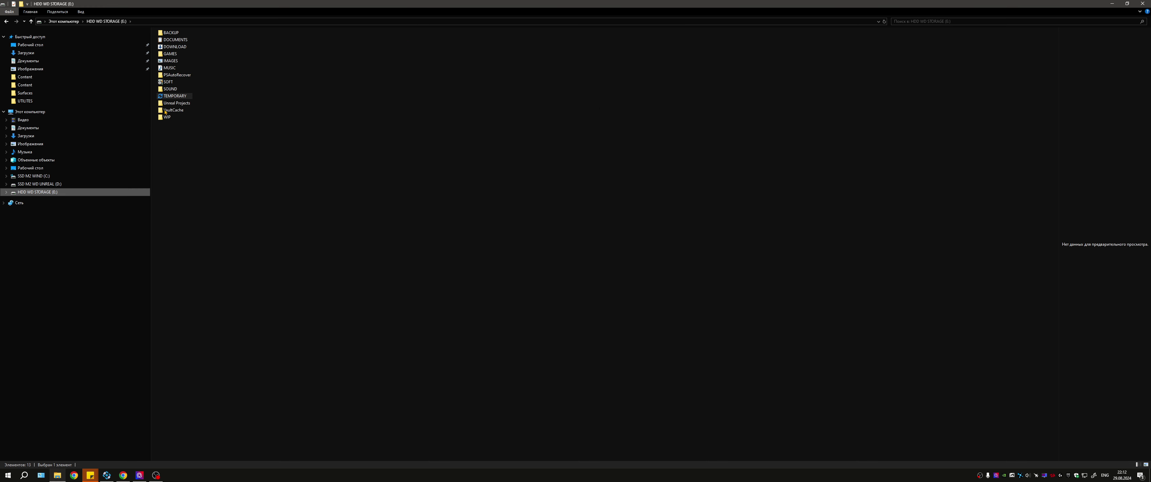
pyautogui.doubleClick(179, 104)
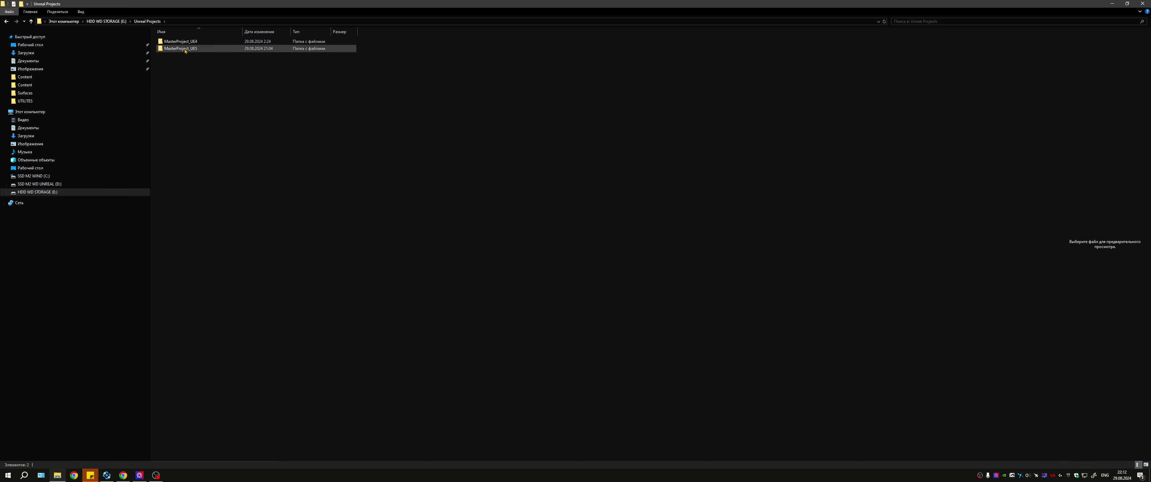
pyautogui.moveTo(185, 50)
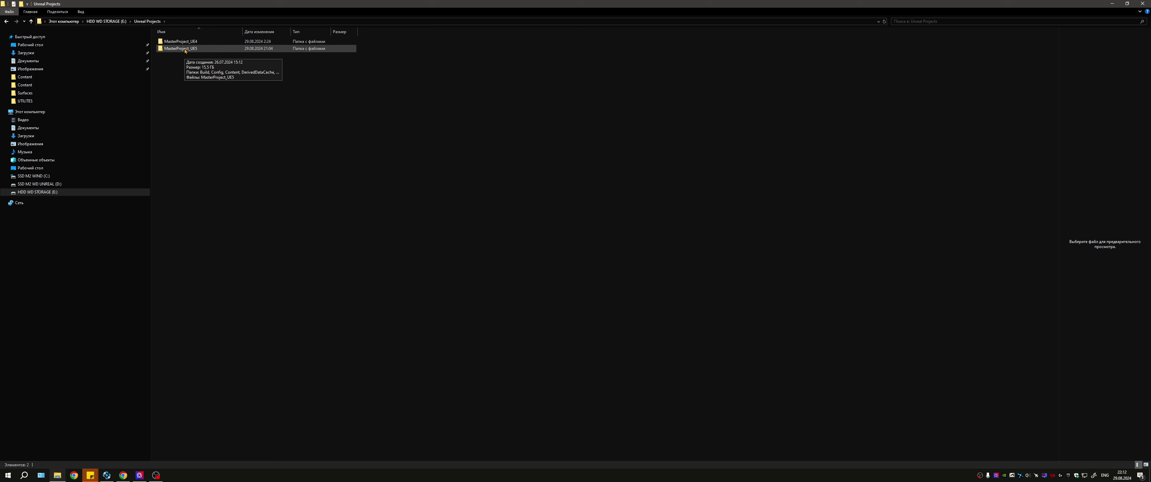
pyautogui.doubleClick(185, 49)
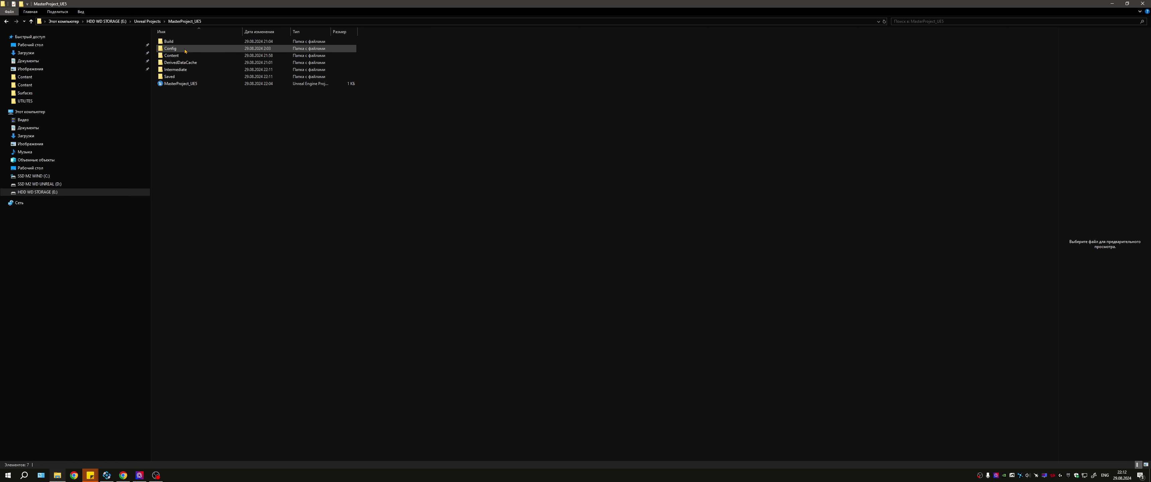
pyautogui.doubleClick(193, 85)
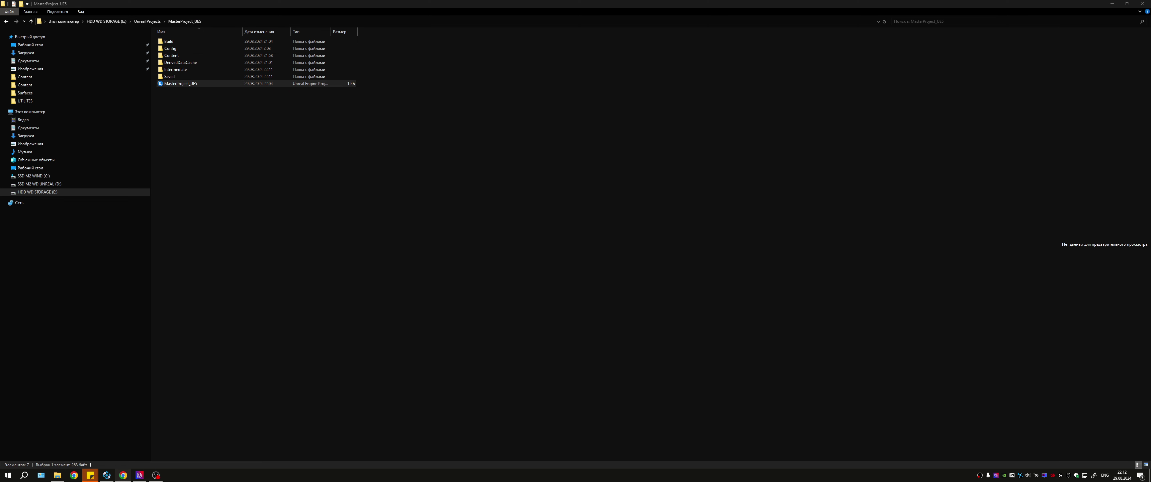
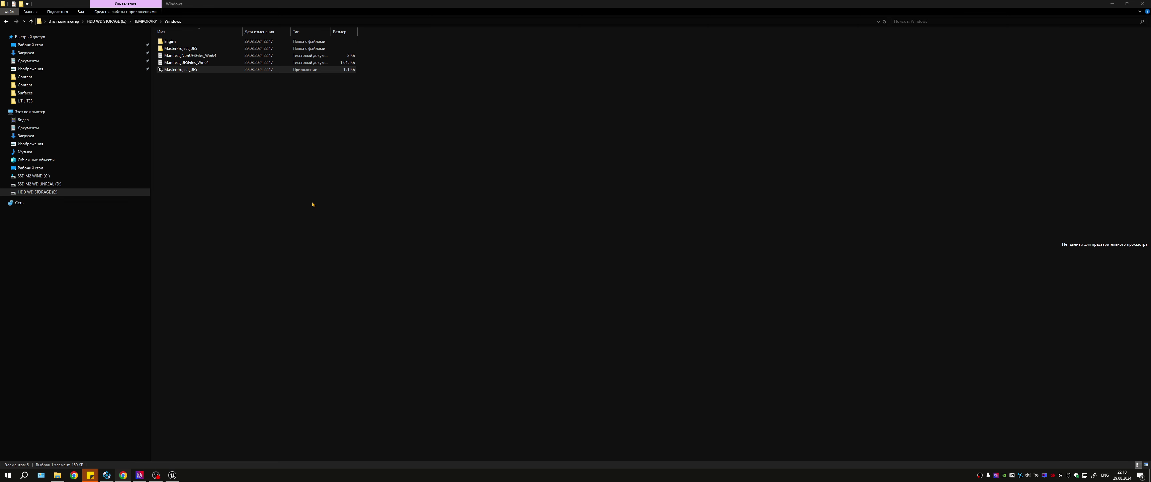
# Step: Delete the packaged Windows folder from the TEMPORARY folder and confirm moving it to the recycle bin
pyautogui.hotkey('alt', 'Up')
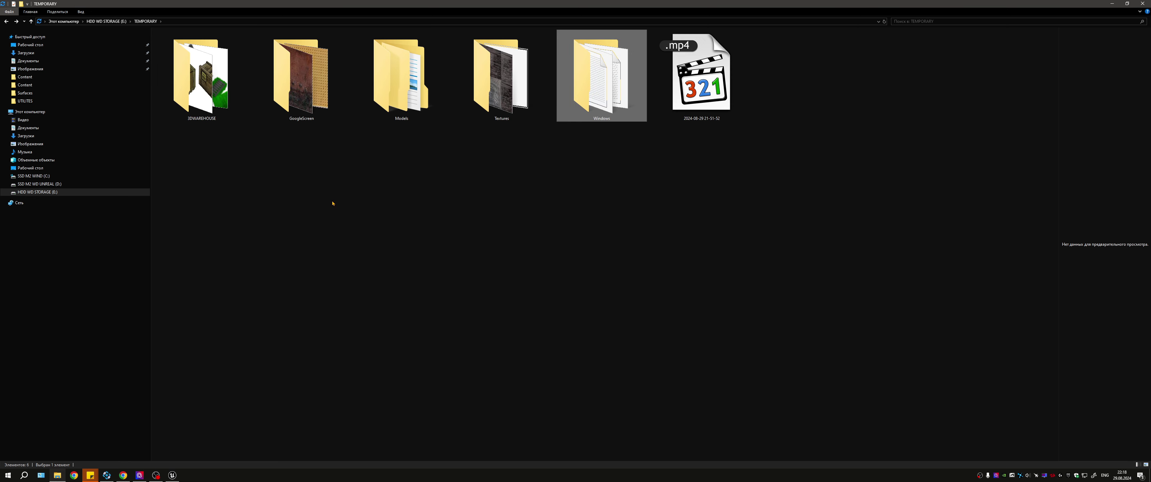
pyautogui.rightClick(583, 111)
pyautogui.click(607, 279)
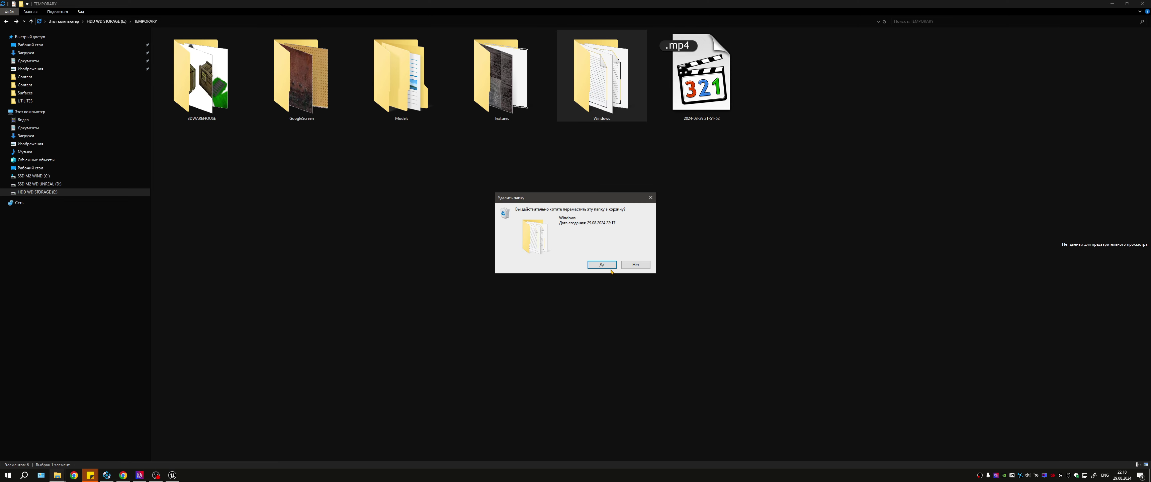
pyautogui.click(600, 265)
# Step: Switch to Unreal Editor and make the Persistent Level the current level
pyautogui.click(172, 475)
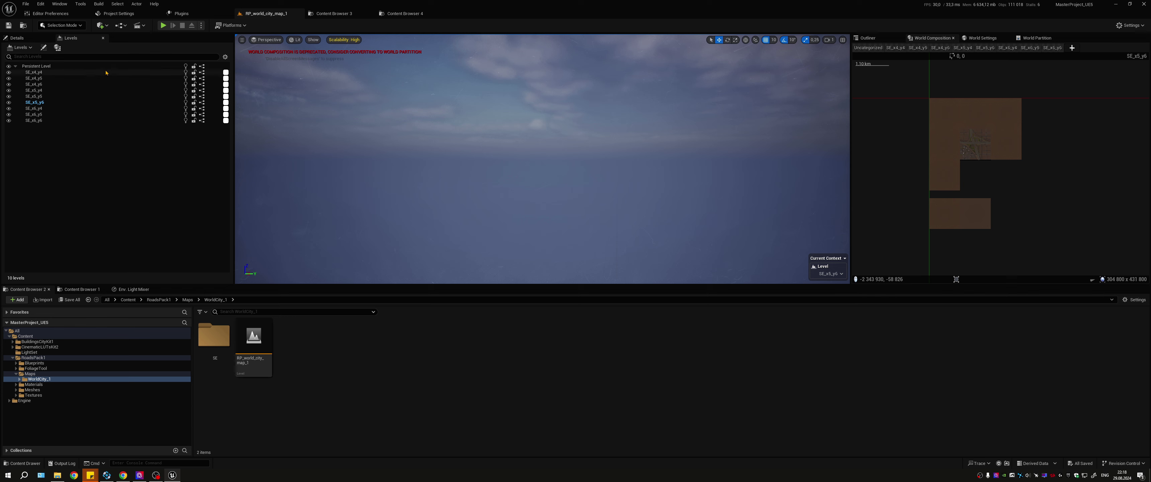
pyautogui.doubleClick(56, 67)
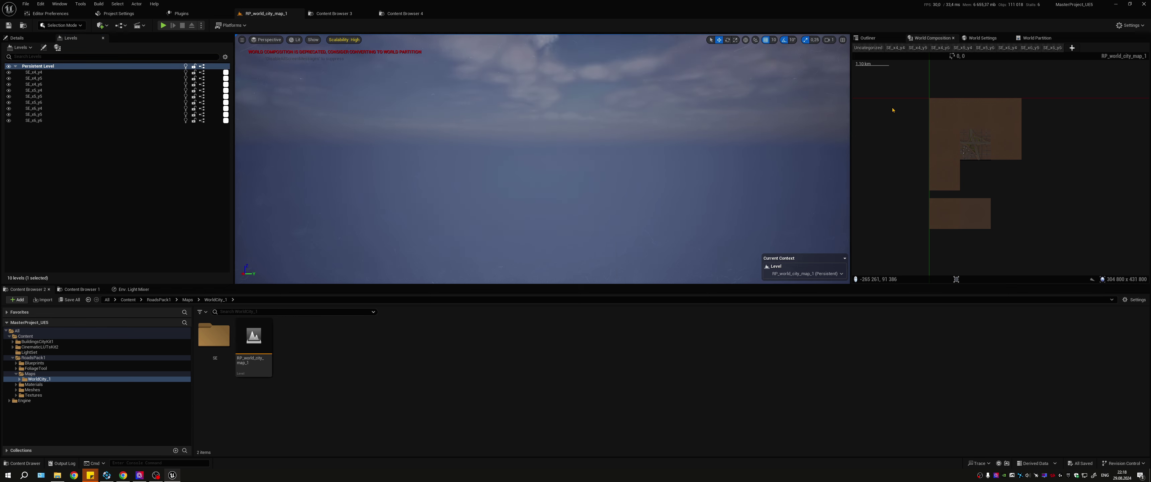
# Step: Select the PlayerStart actor in the persistent level and move it onto the central city tile in the top view
pyautogui.click(867, 38)
pyautogui.scroll(-5, 1146, 158)
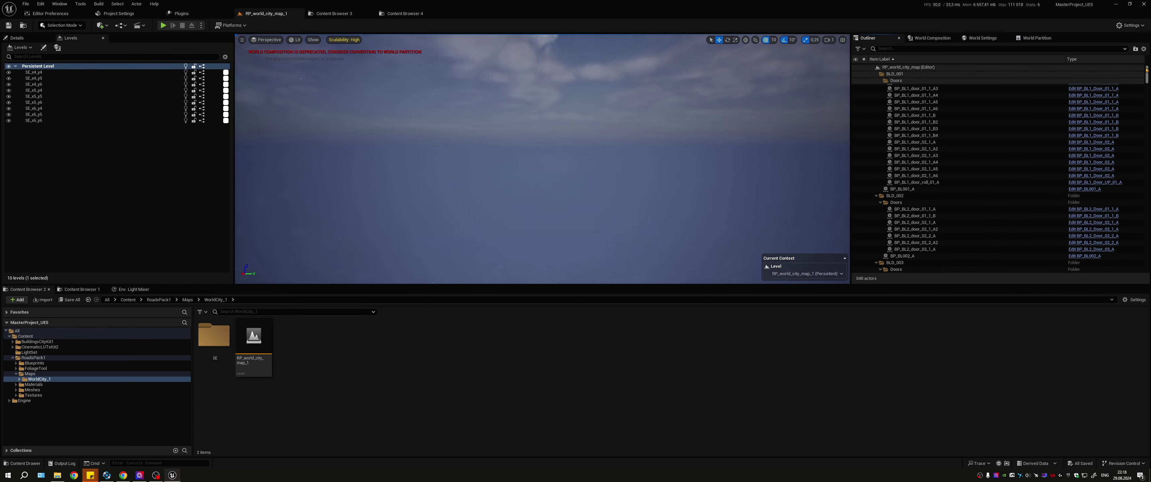
pyautogui.scroll(-15, 1146, 158)
pyautogui.click(896, 269)
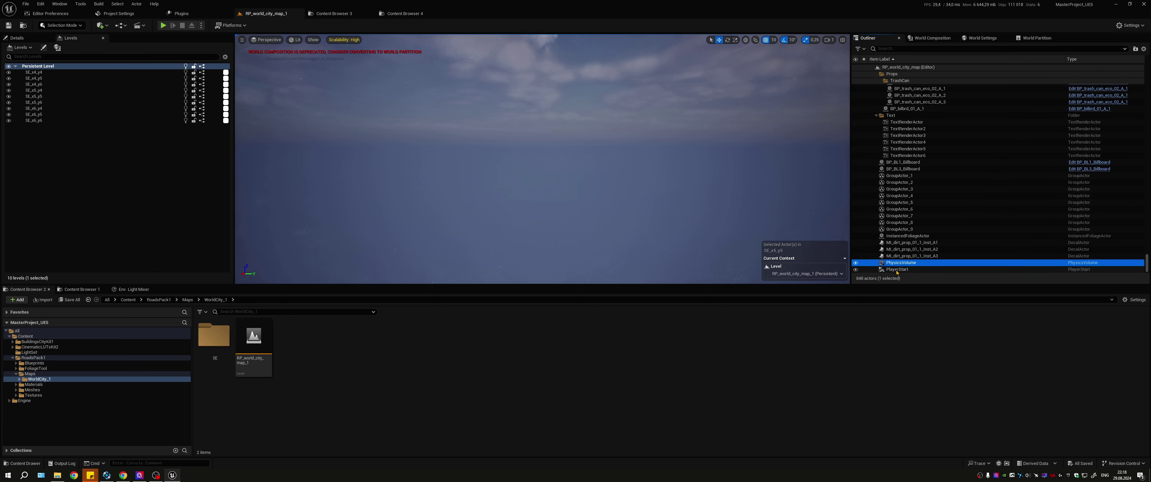
pyautogui.click(266, 39)
pyautogui.click(268, 65)
pyautogui.scroll(-5, 587, 209)
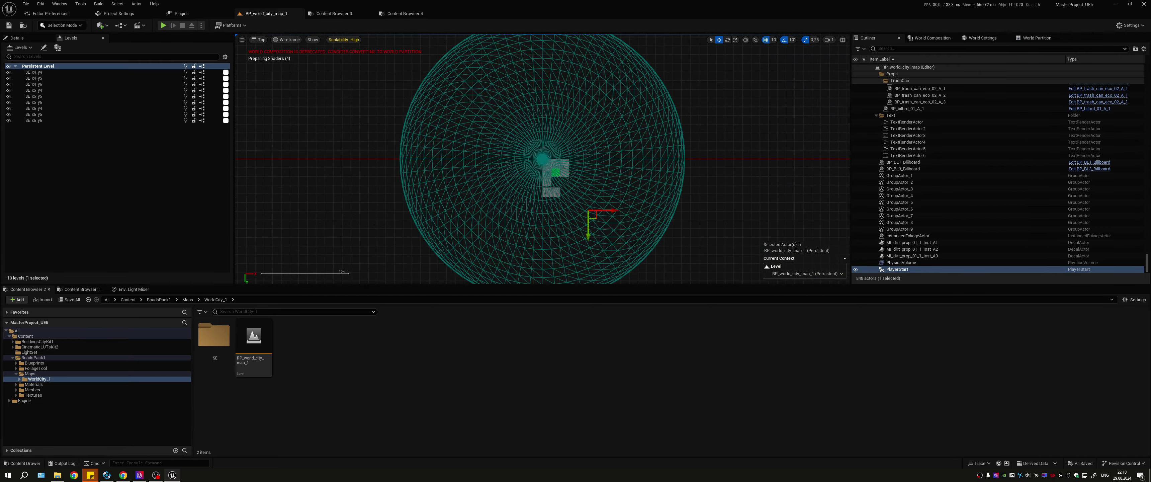
pyautogui.scroll(3, 587, 208)
pyautogui.scroll(1, 613, 256)
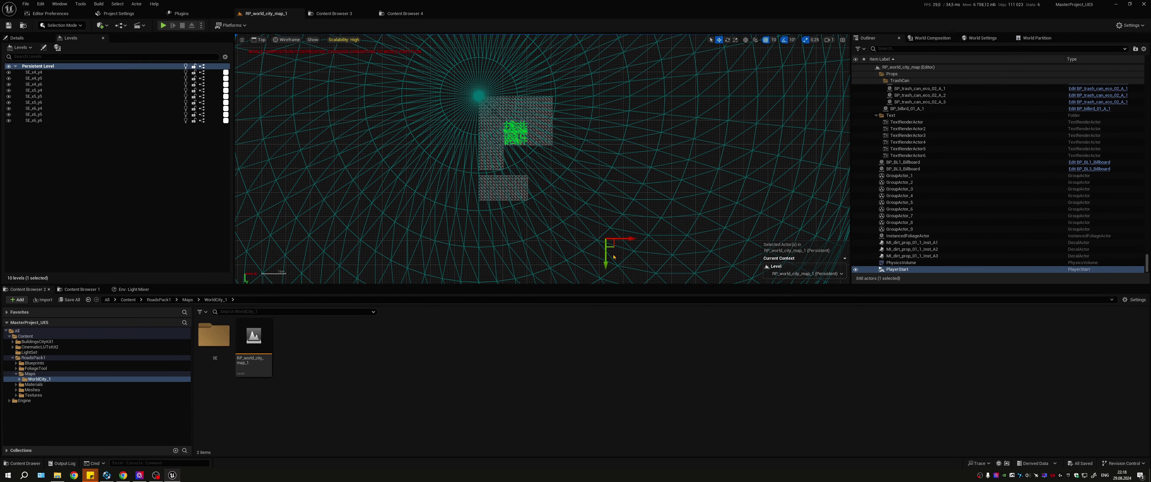
pyautogui.moveTo(613, 252); pyautogui.dragTo(520, 134)
# Step: Reposition PlayerStart among the city blocks southwest of the highway interchange and save the map
pyautogui.scroll(3, 513, 130)
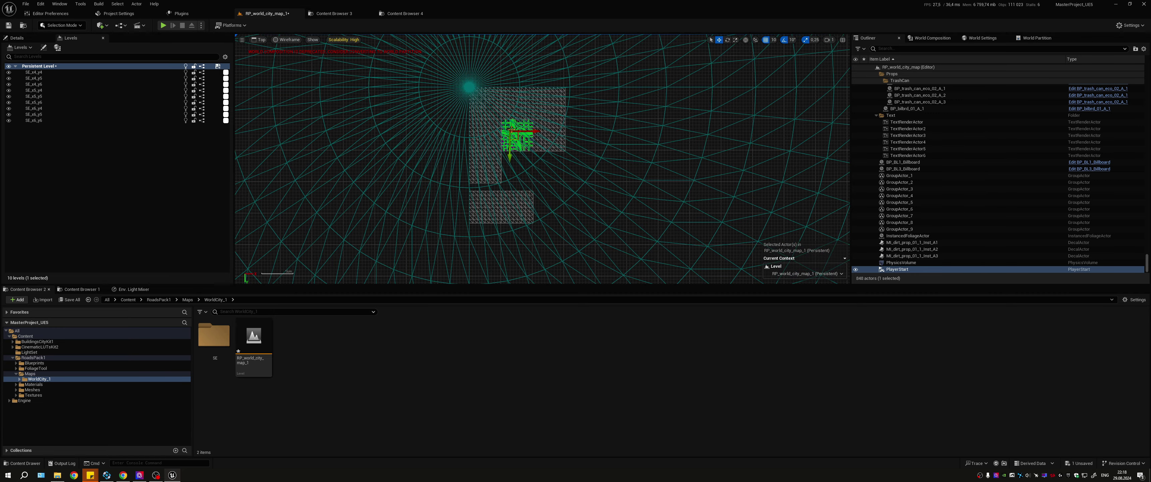
pyautogui.scroll(4, 512, 130)
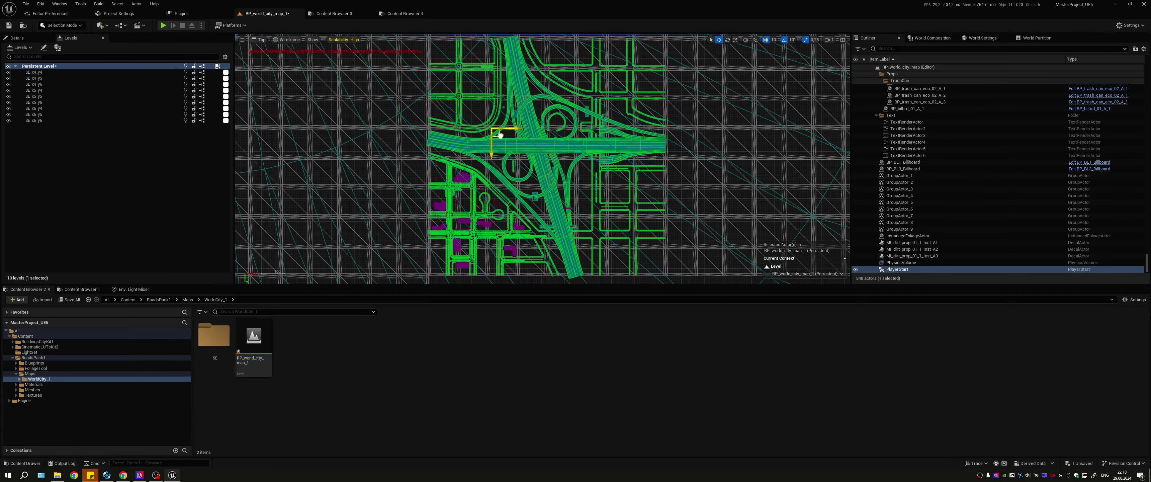
pyautogui.moveTo(500, 133); pyautogui.dragTo(493, 238)
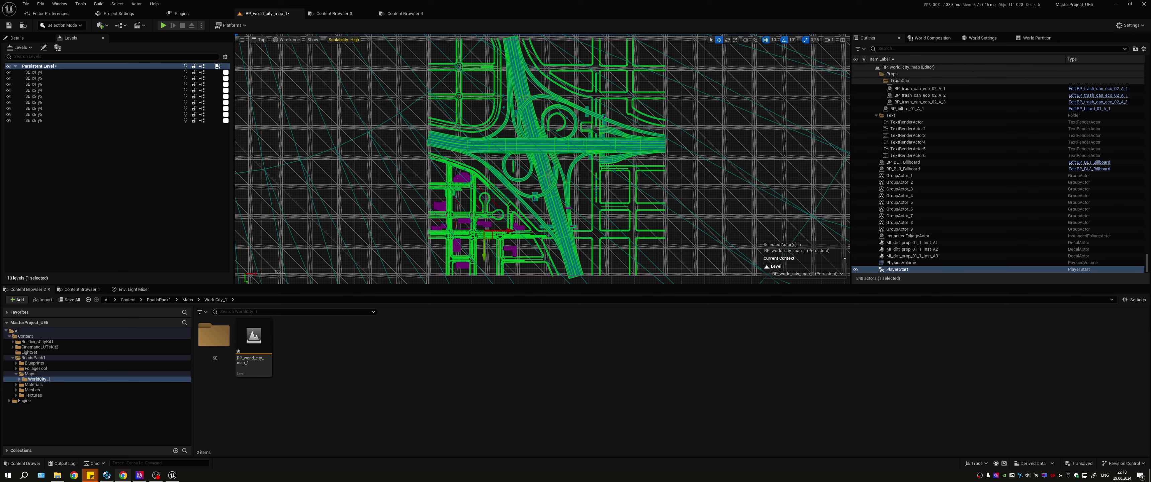
pyautogui.click(69, 300)
pyautogui.click(628, 312)
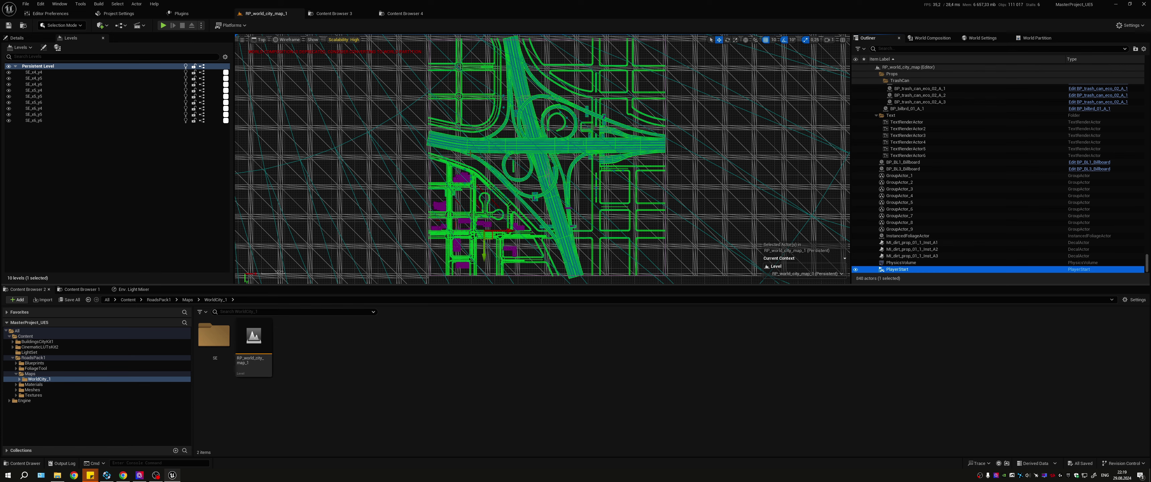
# Step: Return to the perspective view and focus on PlayerStart to check its placement at street level
pyautogui.click(259, 41)
pyautogui.click(267, 55)
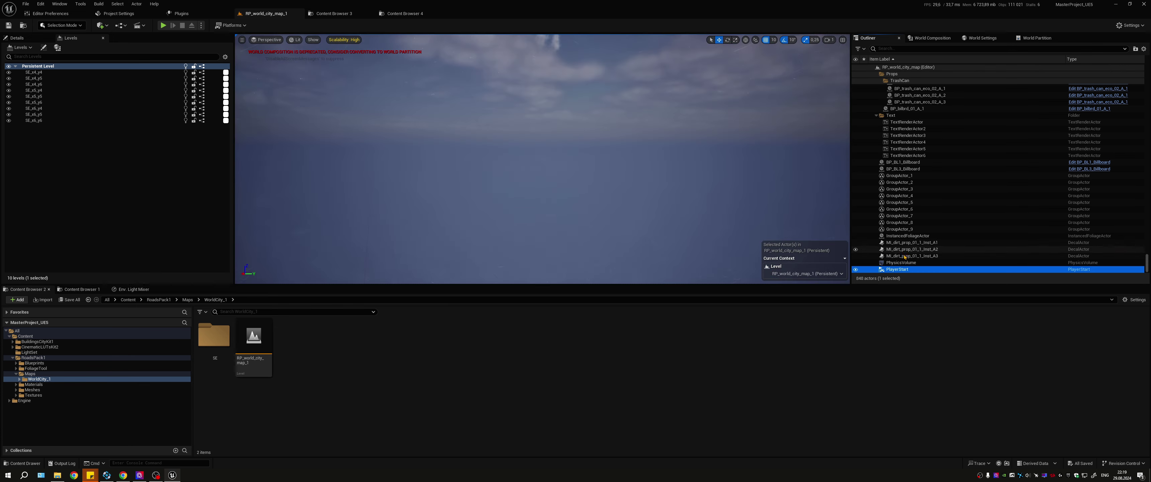
pyautogui.doubleClick(908, 269)
pyautogui.moveTo(638, 201); pyautogui.dragTo(666, 221, button='right')
pyautogui.press('e')
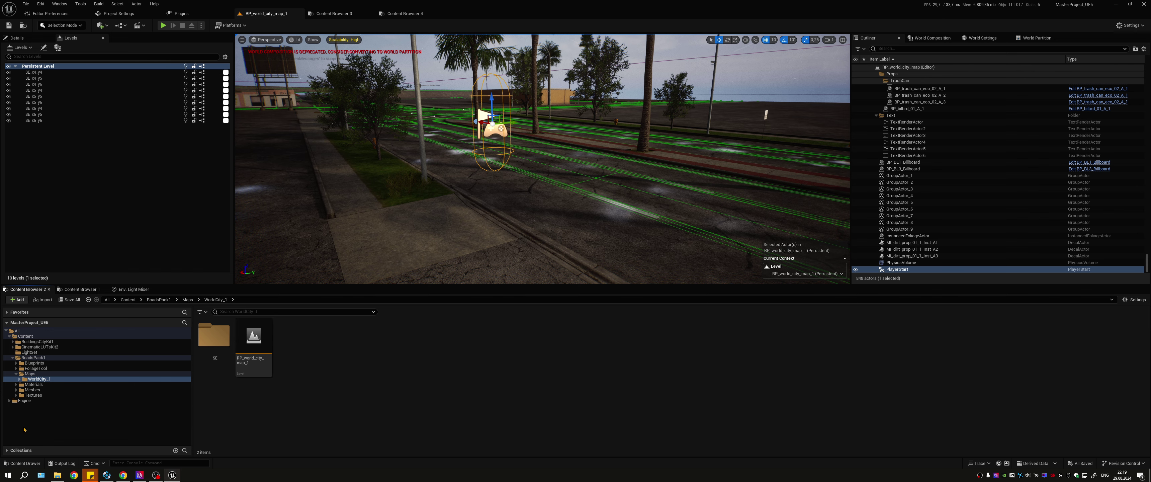
# Step: Check the TEMPORARY folder, package the project for Windows into it, and view the packaging output log
pyautogui.click(57, 475)
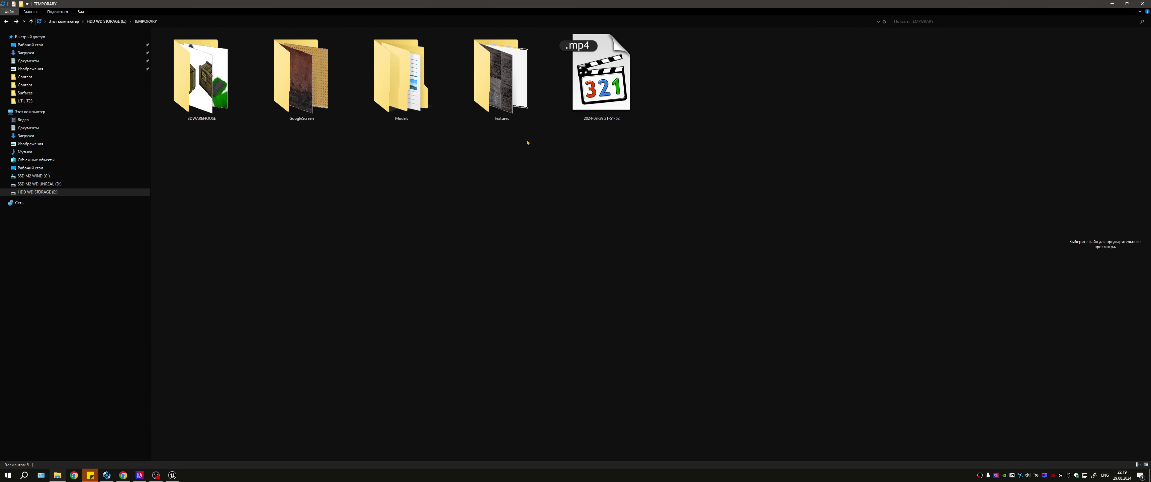
pyautogui.click(1112, 3)
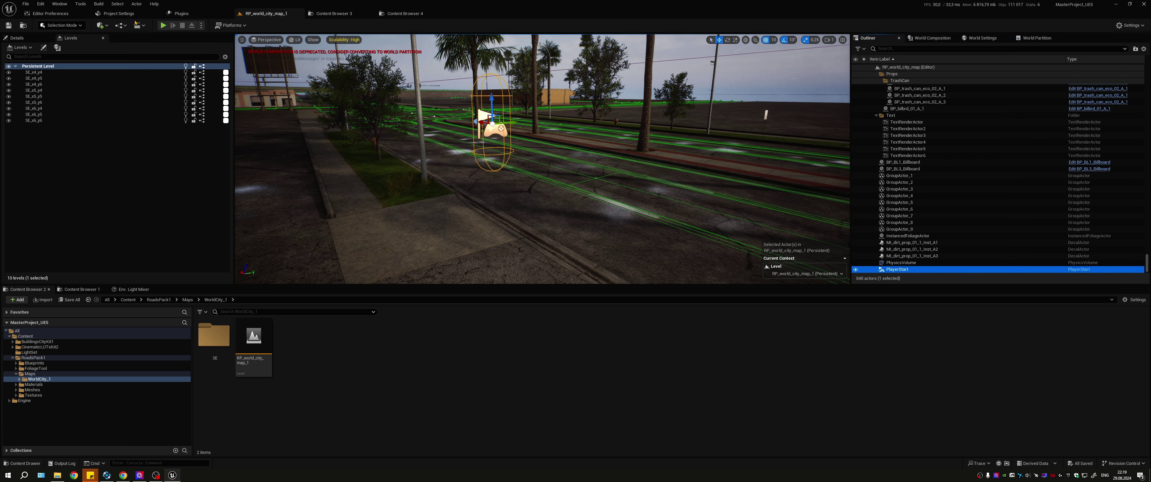
pyautogui.click(228, 27)
pyautogui.moveTo(268, 68)
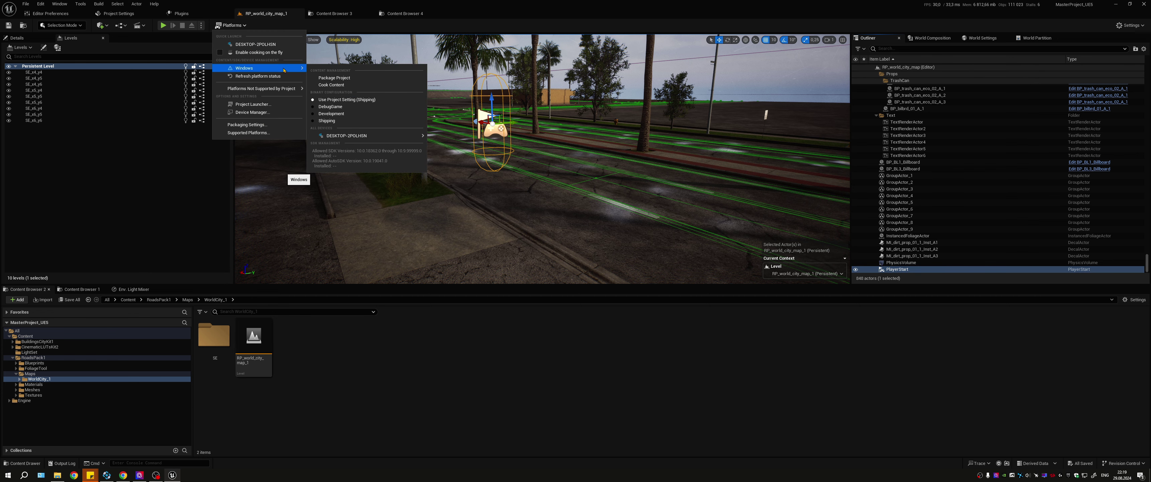
pyautogui.click(330, 79)
pyautogui.click(626, 254)
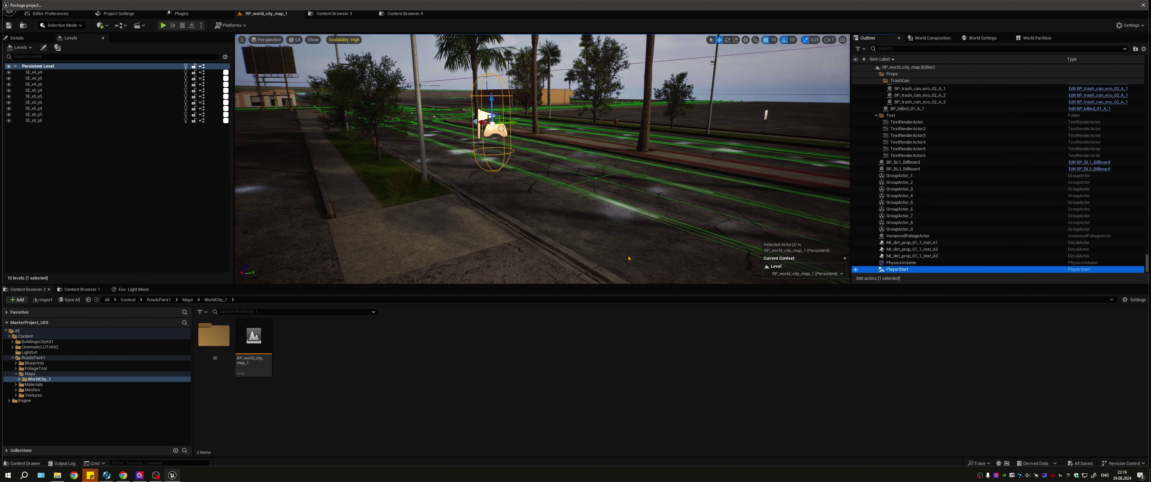
pyautogui.click(1082, 459)
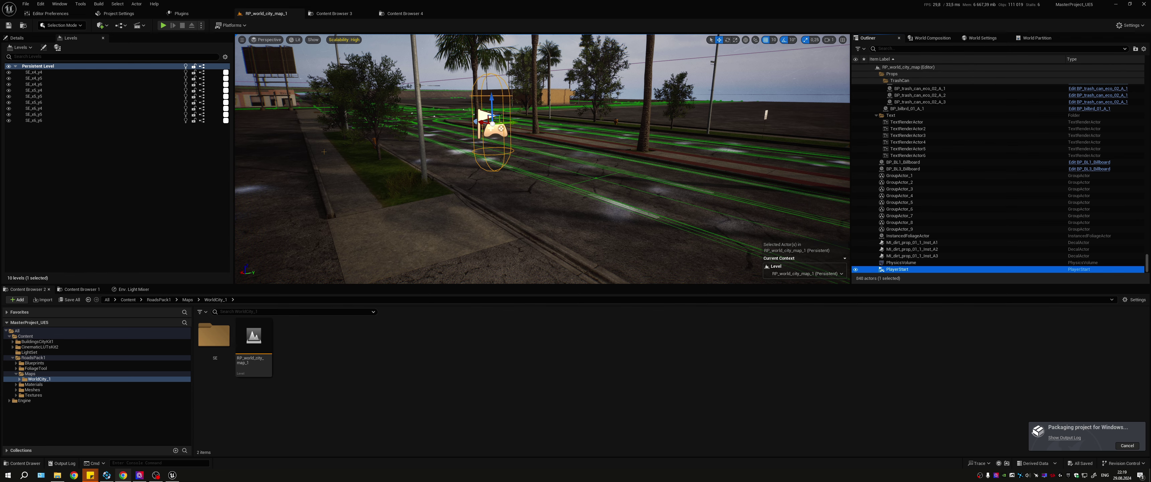
pyautogui.click(1057, 438)
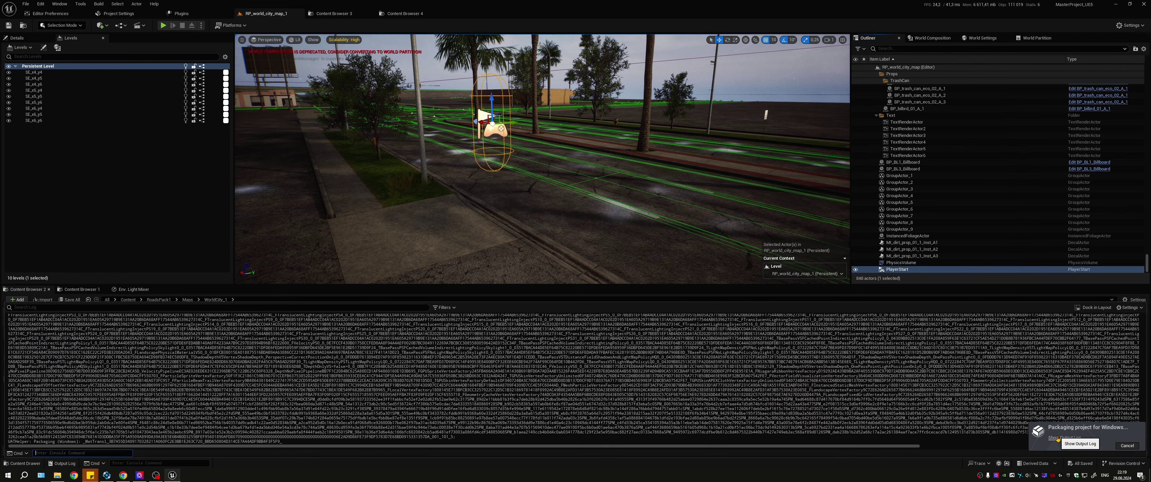
pyautogui.click(1058, 439)
# Step: Fly over the city in the viewport and examine the buildings, road network and separate landscape tiles around it
pyautogui.moveTo(648, 192); pyautogui.dragTo(384, 161, button='right')
pyautogui.press('w')
pyautogui.press('s')
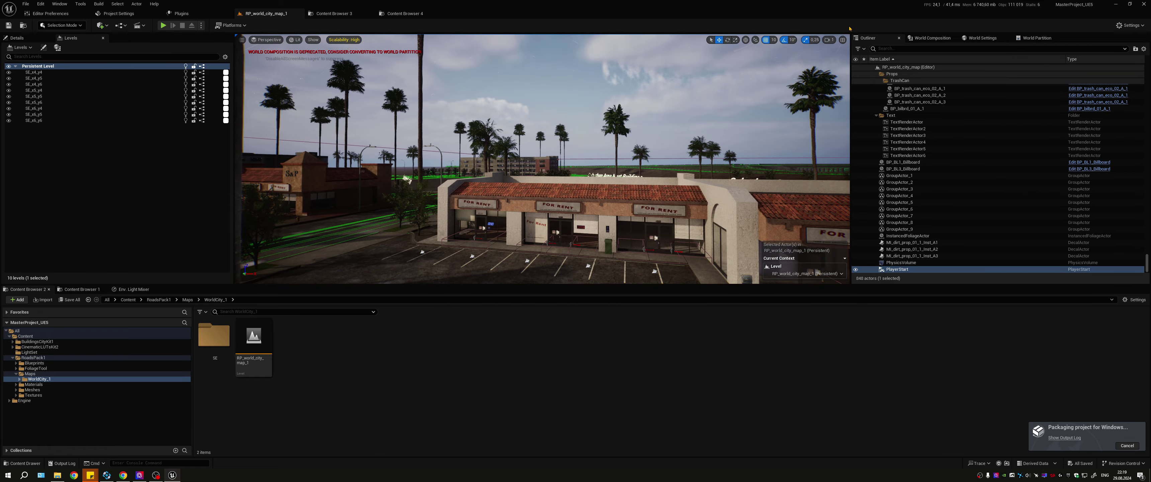
pyautogui.click(831, 40)
pyautogui.moveTo(603, 156); pyautogui.dragTo(353, 177, button='right')
pyautogui.press('s')
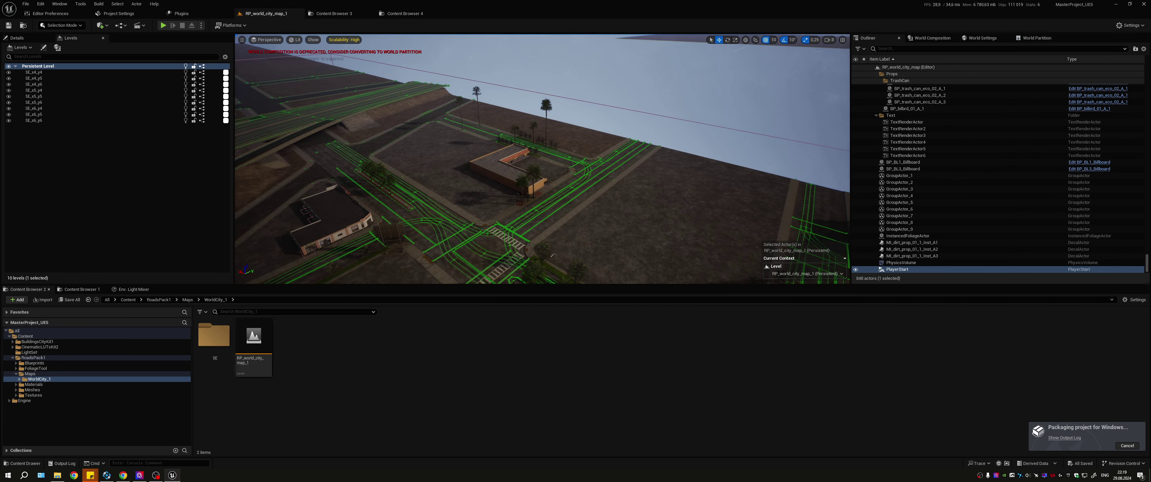
pyautogui.moveTo(526, 135); pyautogui.dragTo(460, 84, button='right')
pyautogui.press('s')
pyautogui.press('w')
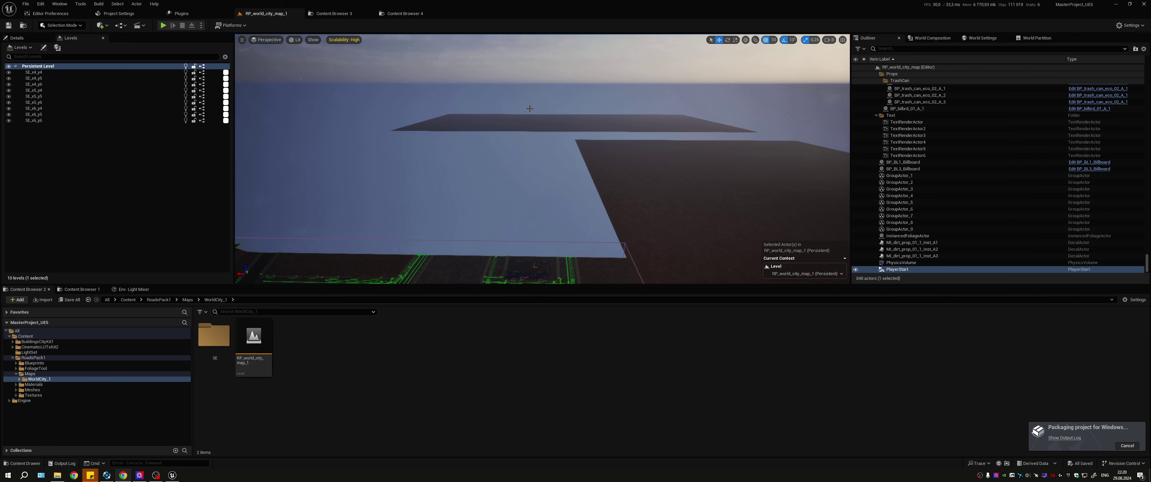
pyautogui.moveTo(529, 108); pyautogui.dragTo(555, 105, button='right')
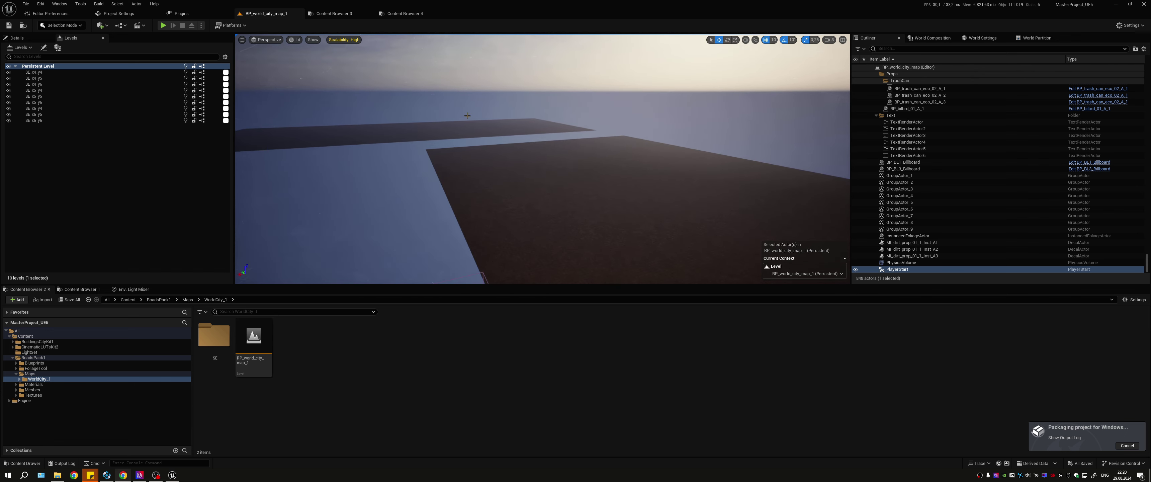
pyautogui.moveTo(469, 119); pyautogui.dragTo(468, 149, button='right')
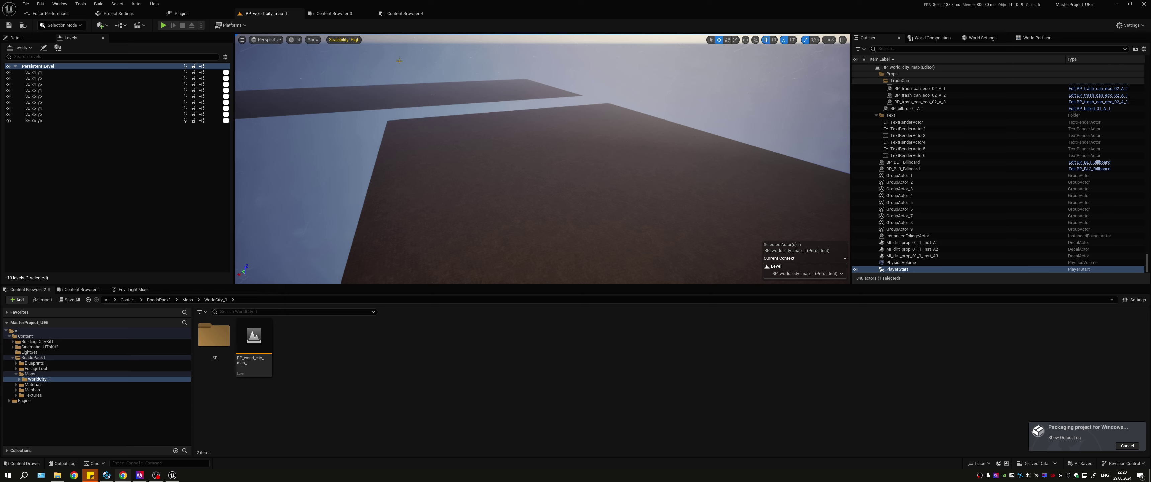
pyautogui.moveTo(508, 66); pyautogui.dragTo(430, 59, button='right')
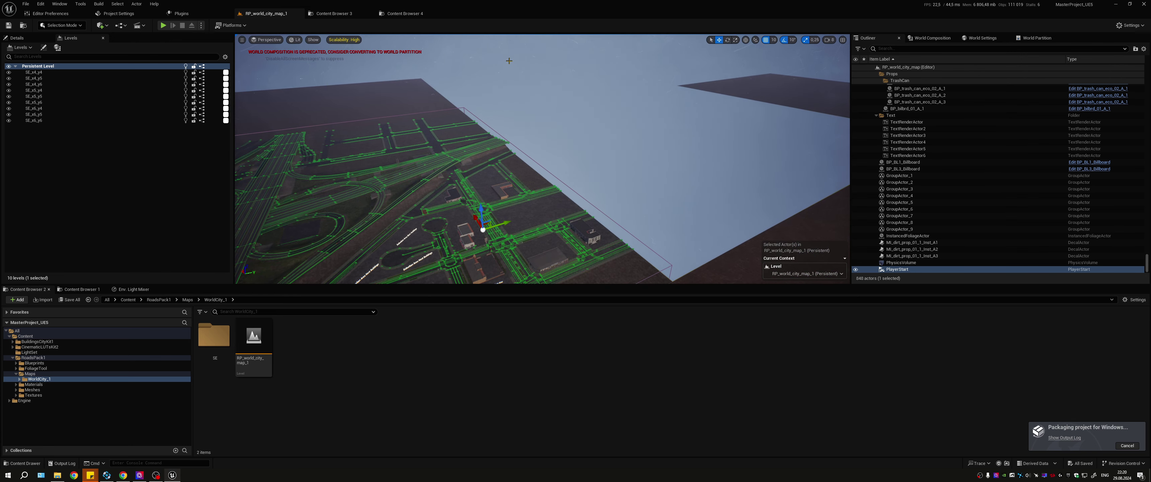
pyautogui.moveTo(518, 93); pyautogui.dragTo(563, 67, button='right')
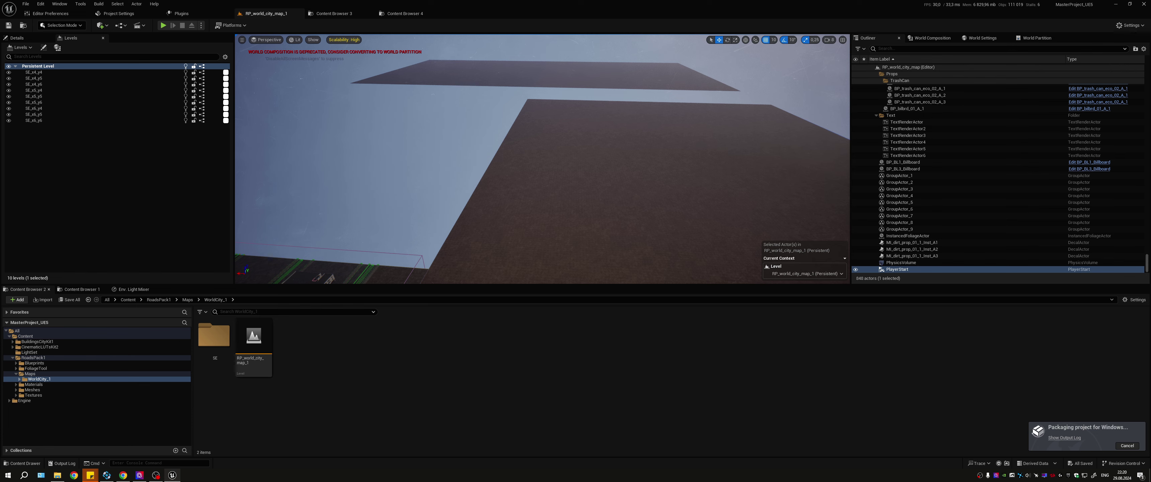
pyautogui.moveTo(563, 67); pyautogui.dragTo(488, 68, button='right')
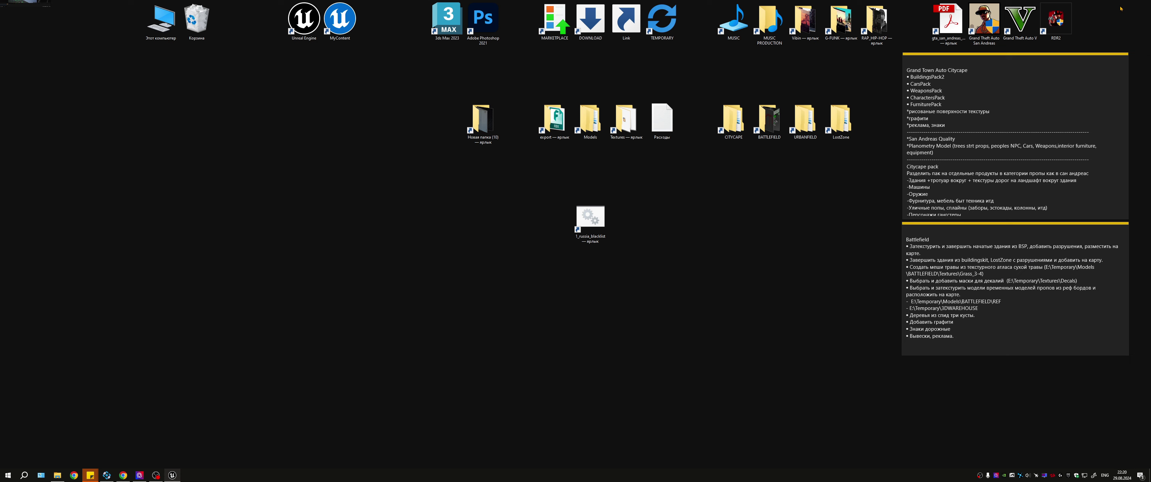
# Step: Switch to File Explorer, launch MasterProject_UE5 from the packaged TEMPORARY\Windows folder, and fly over the city in the build
pyautogui.click(1116, 4)
pyautogui.click(57, 475)
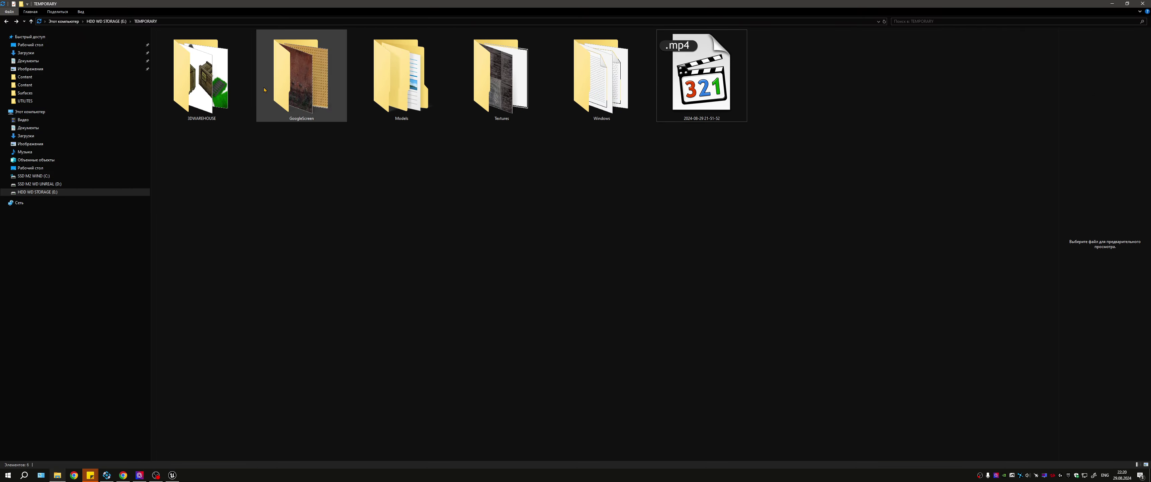
pyautogui.doubleClick(575, 105)
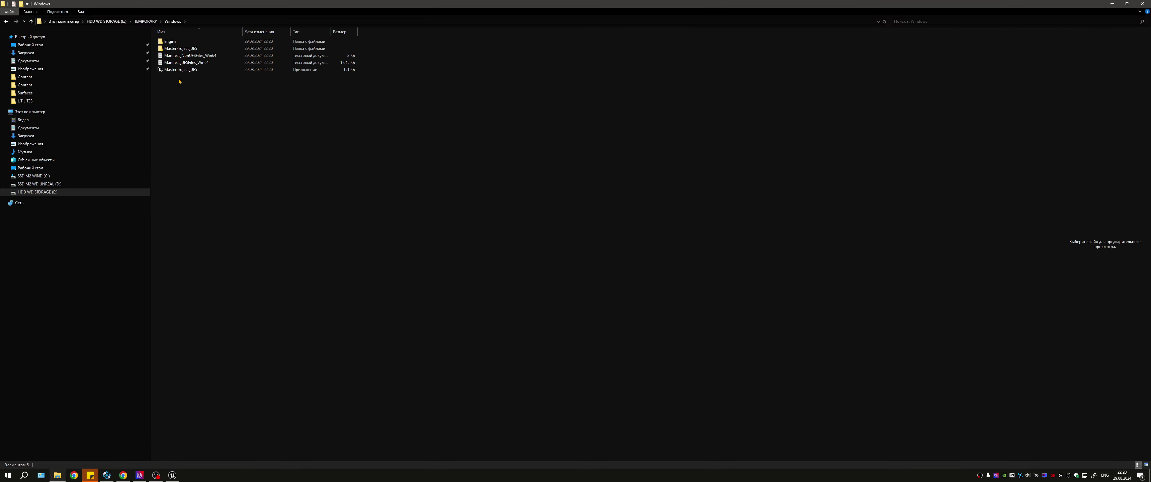
pyautogui.doubleClick(172, 70)
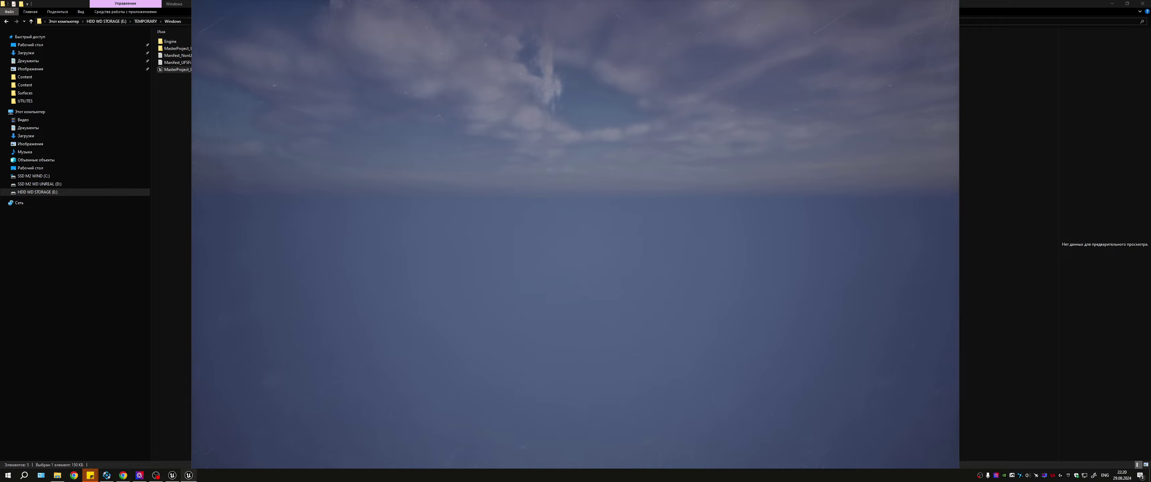
pyautogui.press('e')
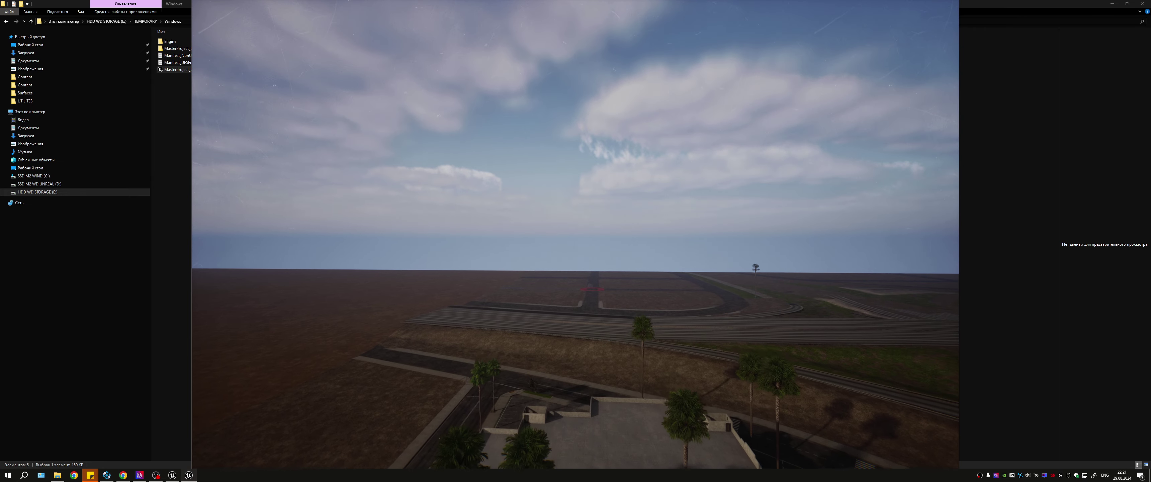
# Step: Switch to Unreal Editor and examine how the neighbouring landscape tiles lie relative to the city
pyautogui.press('super')
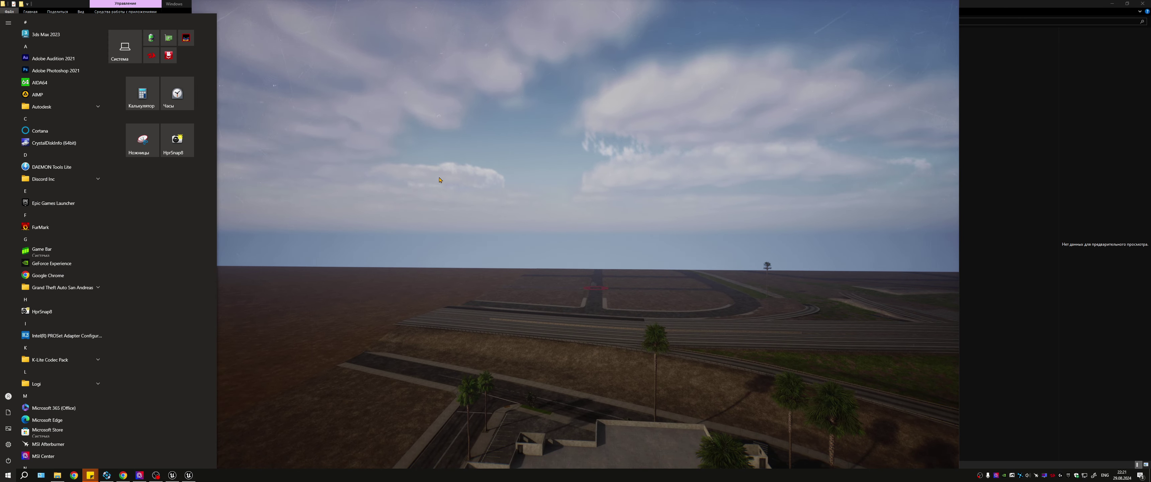
pyautogui.click(171, 475)
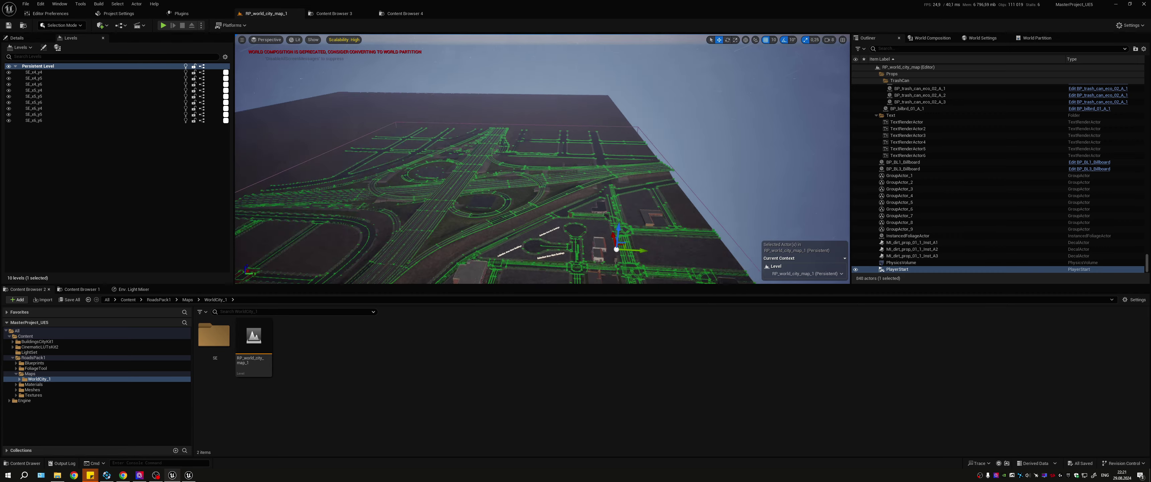
pyautogui.moveTo(542, 159); pyautogui.dragTo(572, 192, button='right')
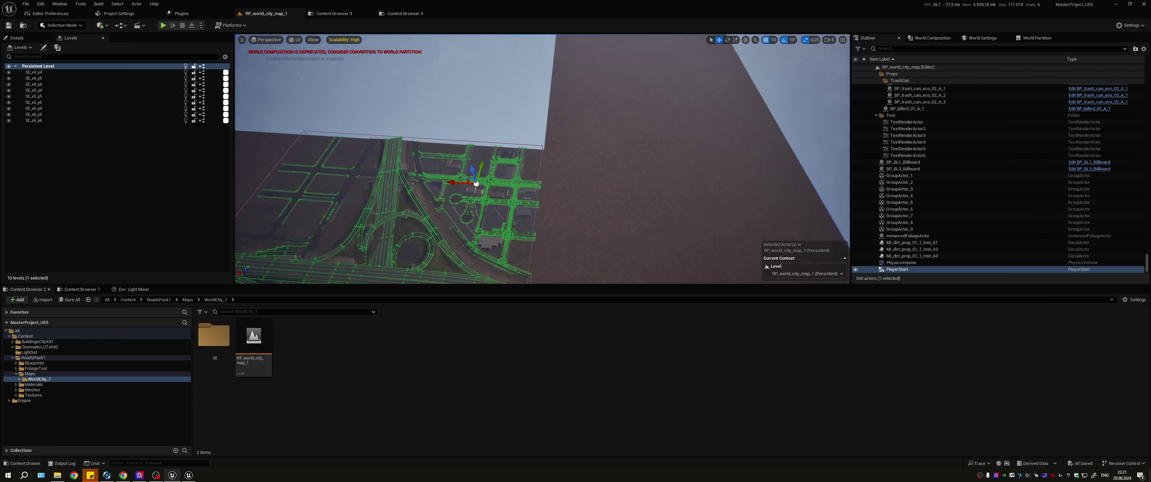
pyautogui.moveTo(542, 159); pyautogui.dragTo(548, 129, button='right')
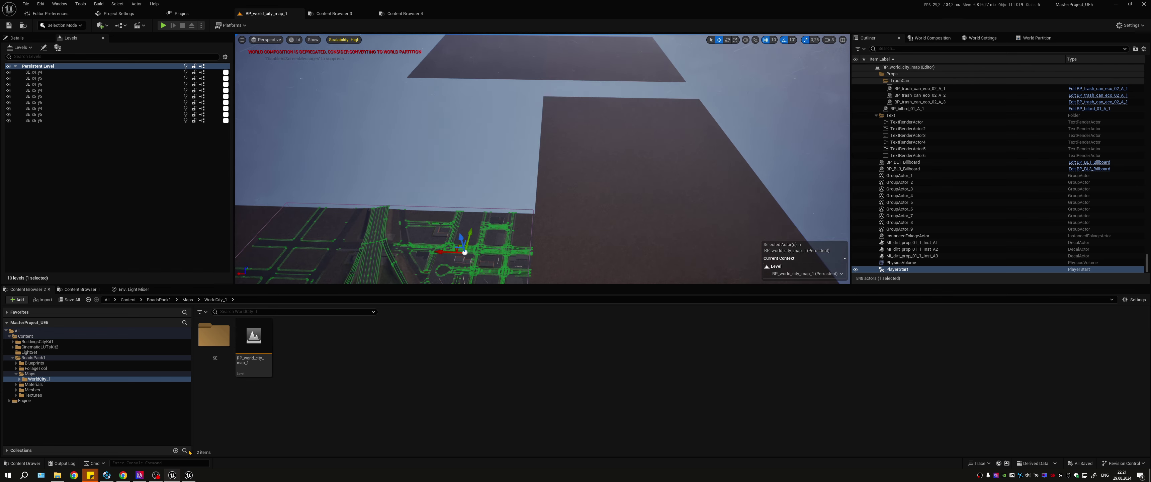
# Step: Return to the running packaged game and fly toward the distant landscape tiles to check that they load
pyautogui.moveTo(189, 477)
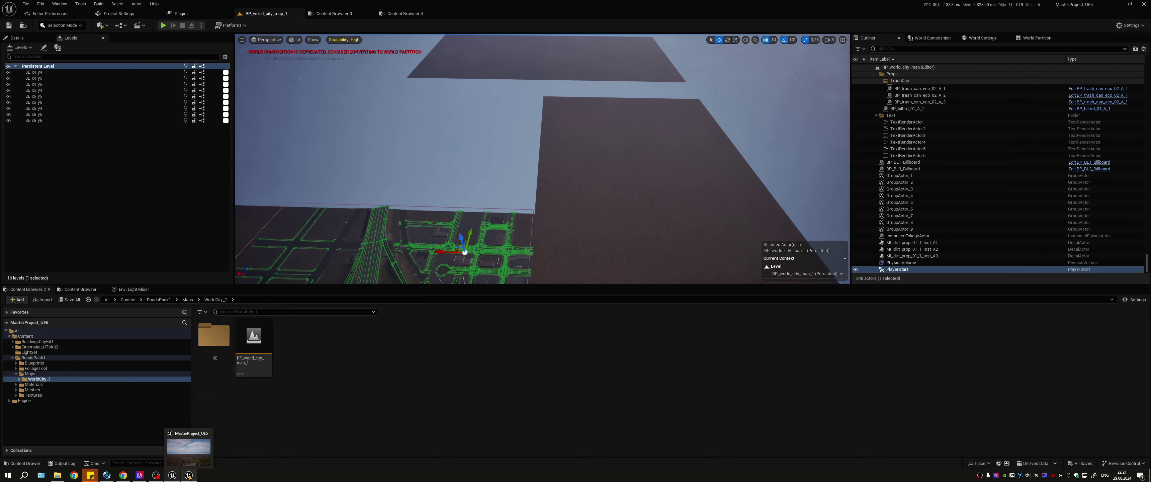
pyautogui.click(190, 477)
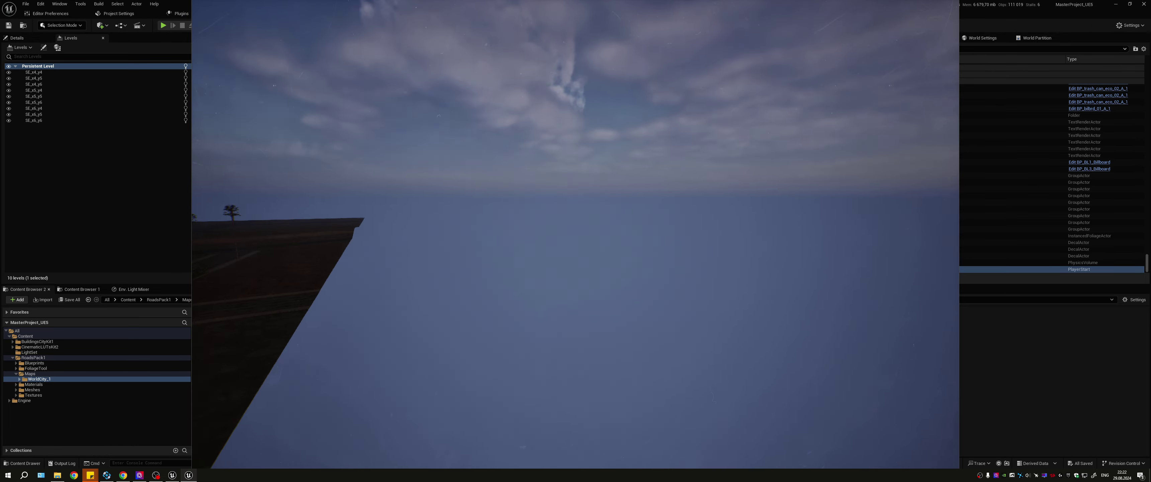
pyautogui.press('w')
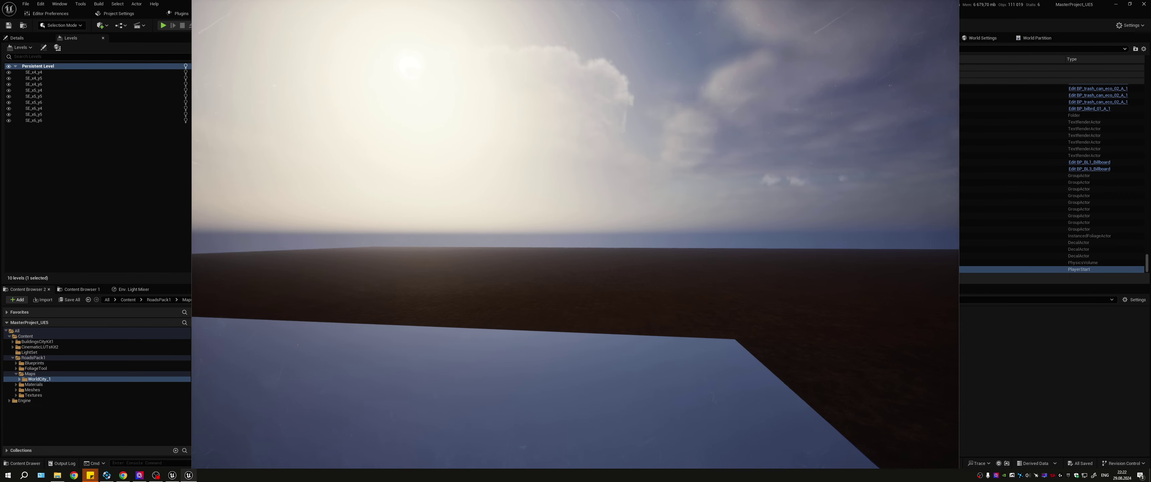
# Step: Fly the packaged game's camera over the neighbouring landscape tile and look back toward the city
pyautogui.press('w')
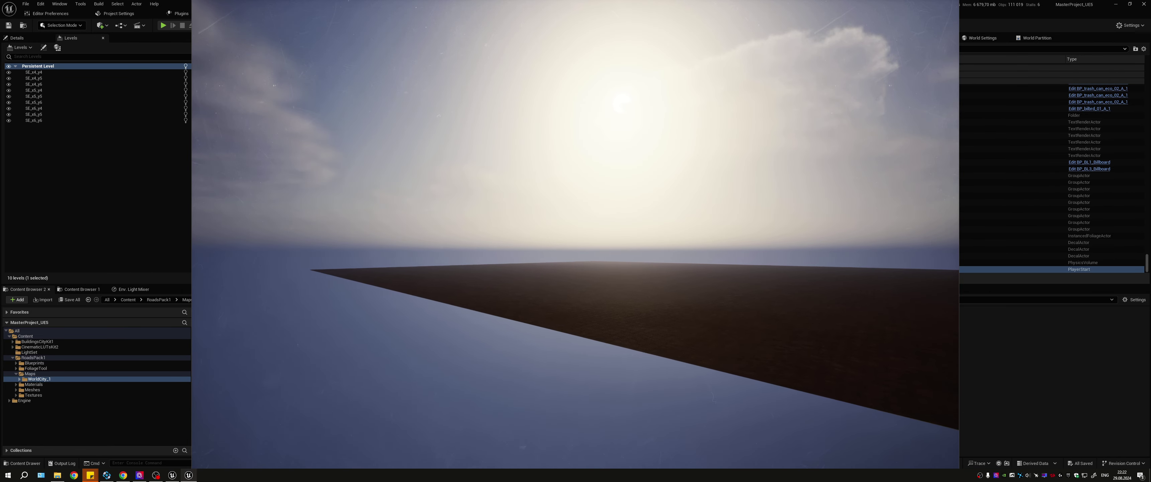
pyautogui.press('w')
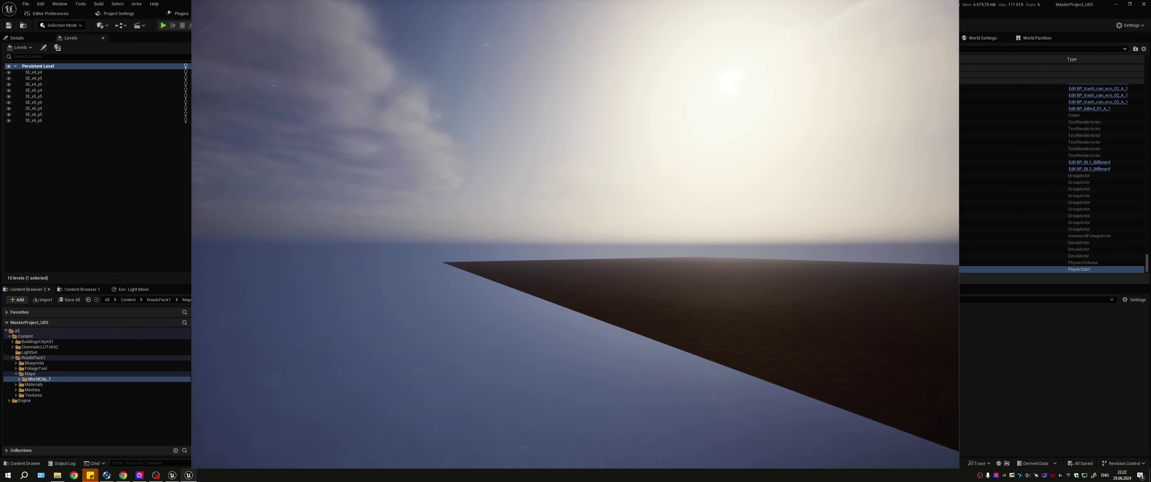
pyautogui.press('w')
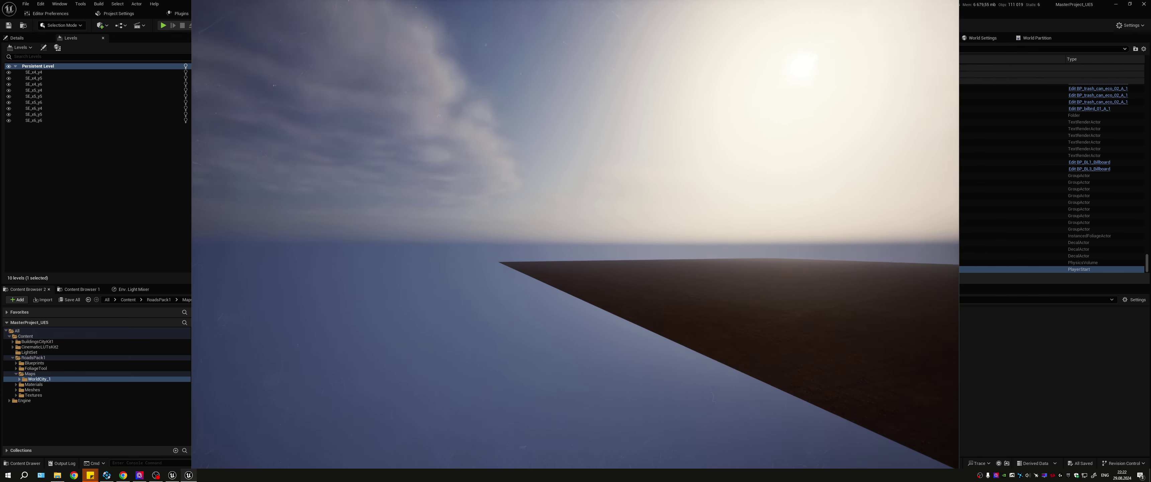
pyautogui.press('w')
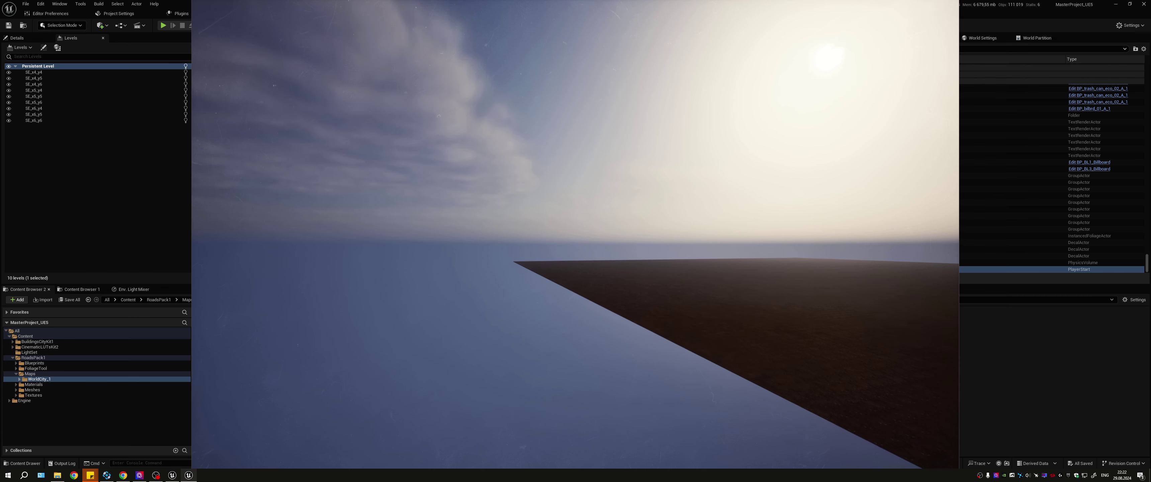
pyautogui.press('w')
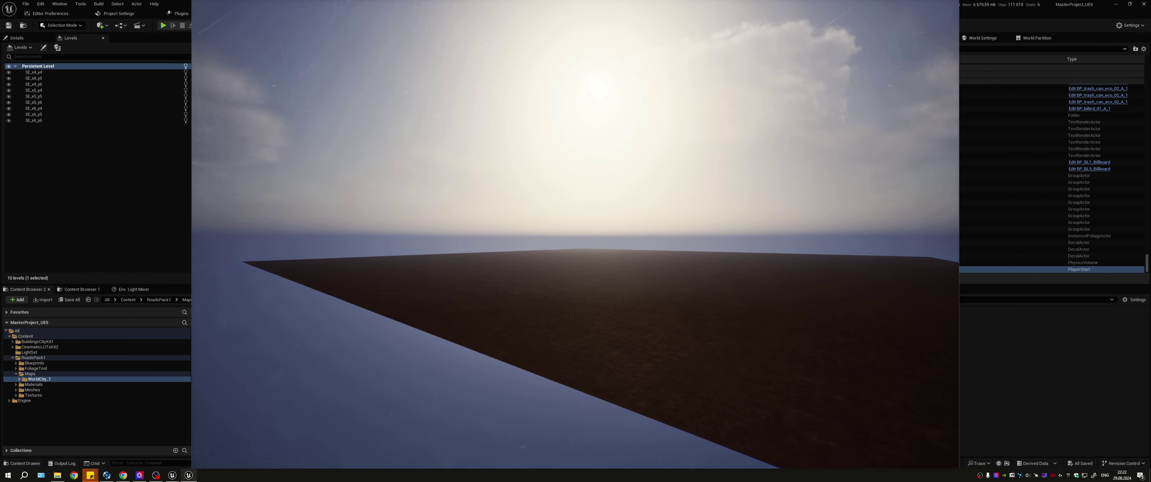
pyautogui.press('w')
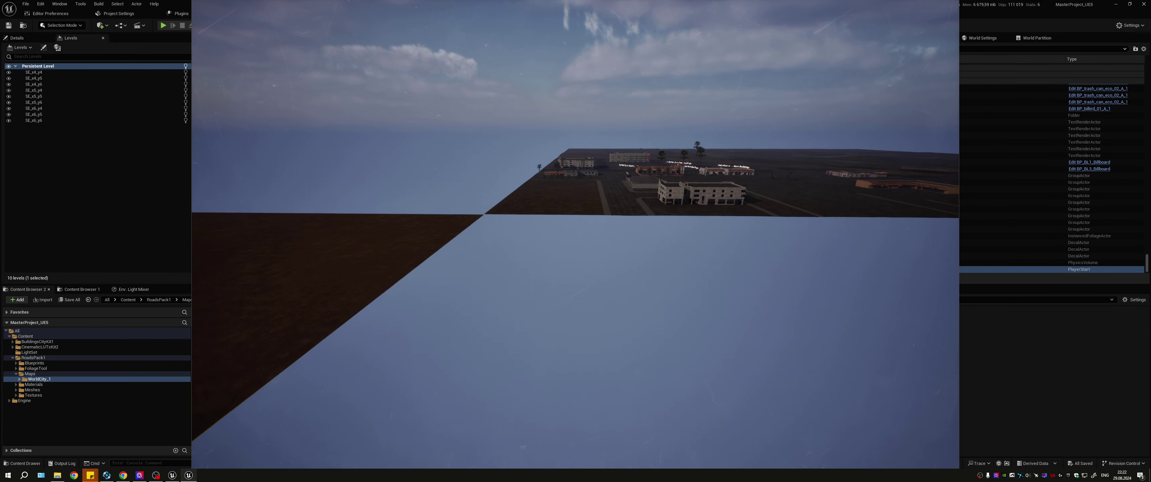
# Step: Move sideways across the neighbouring landscape tile in the packaged game to check tile streaming relative to the city
pyautogui.press('a')
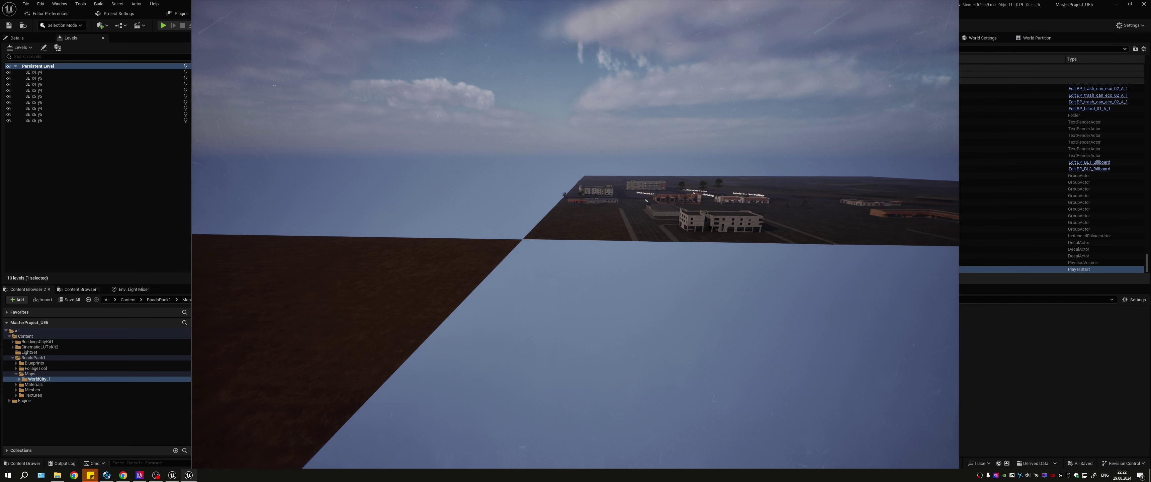
pyautogui.press('a')
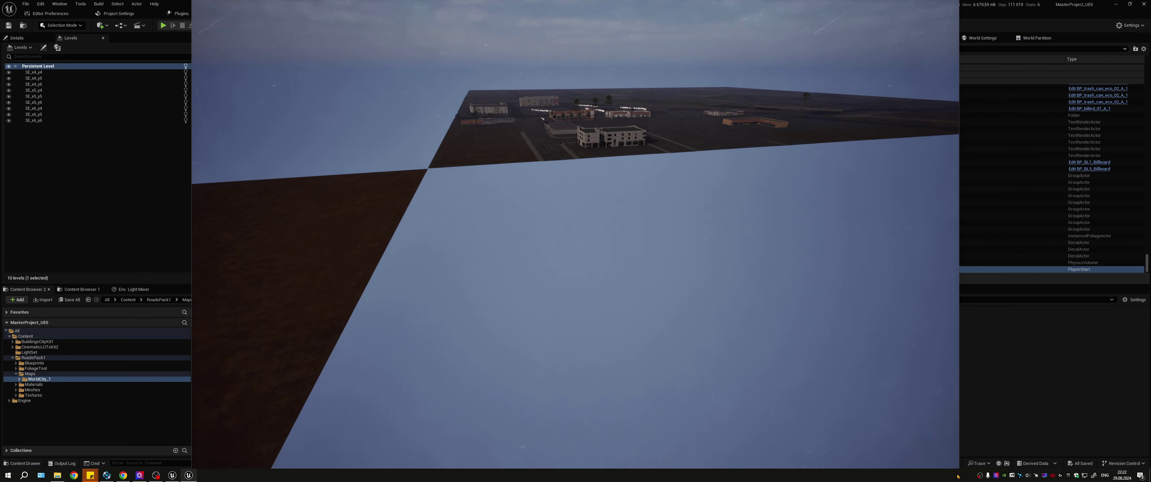
pyautogui.press('a')
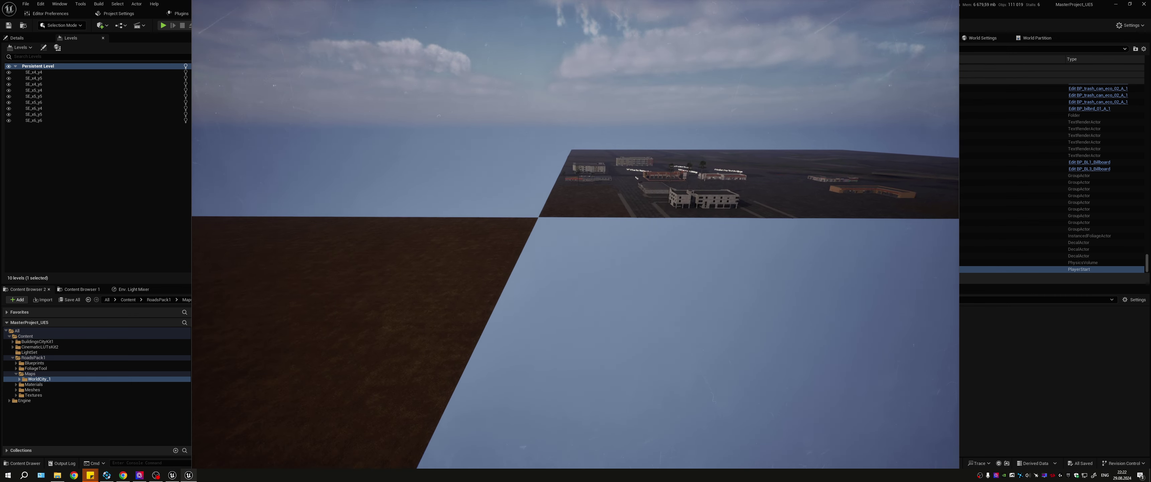
pyautogui.press('a')
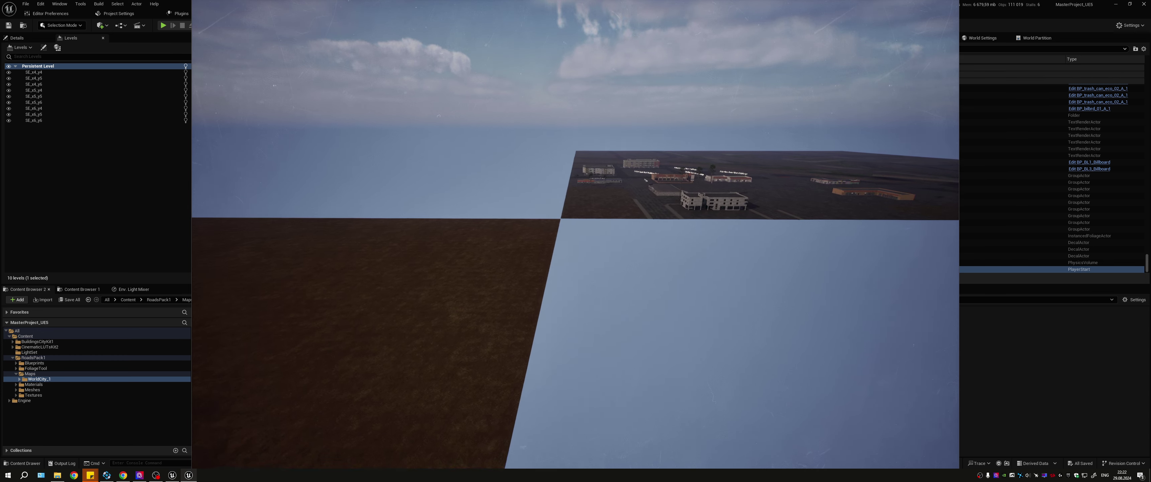
pyautogui.press('a')
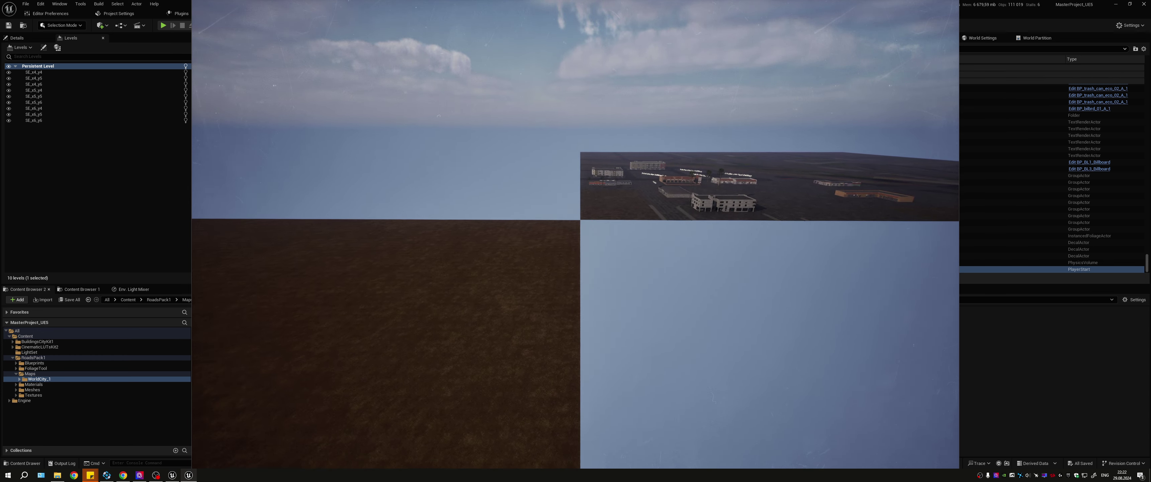
pyautogui.press('a')
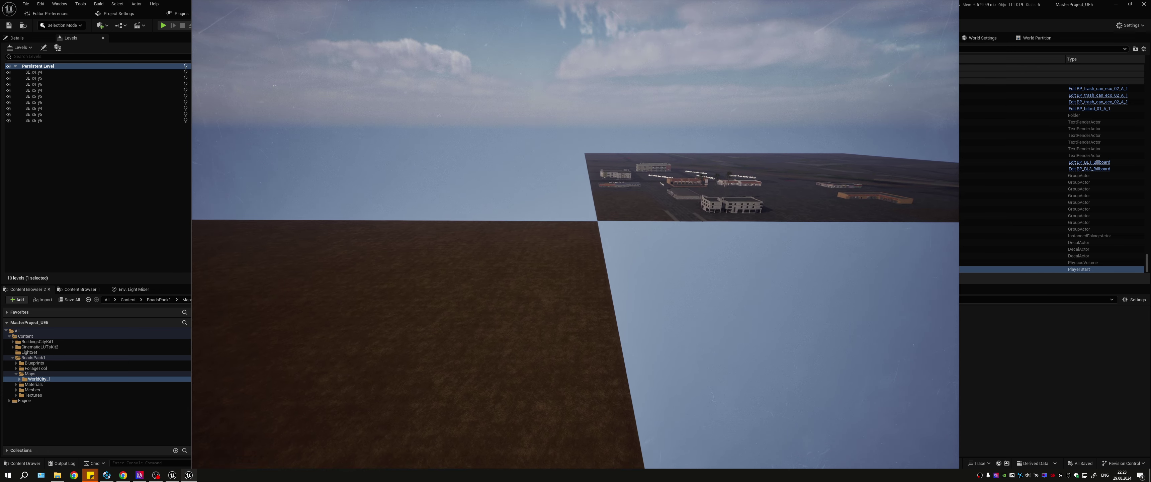
pyautogui.press('a')
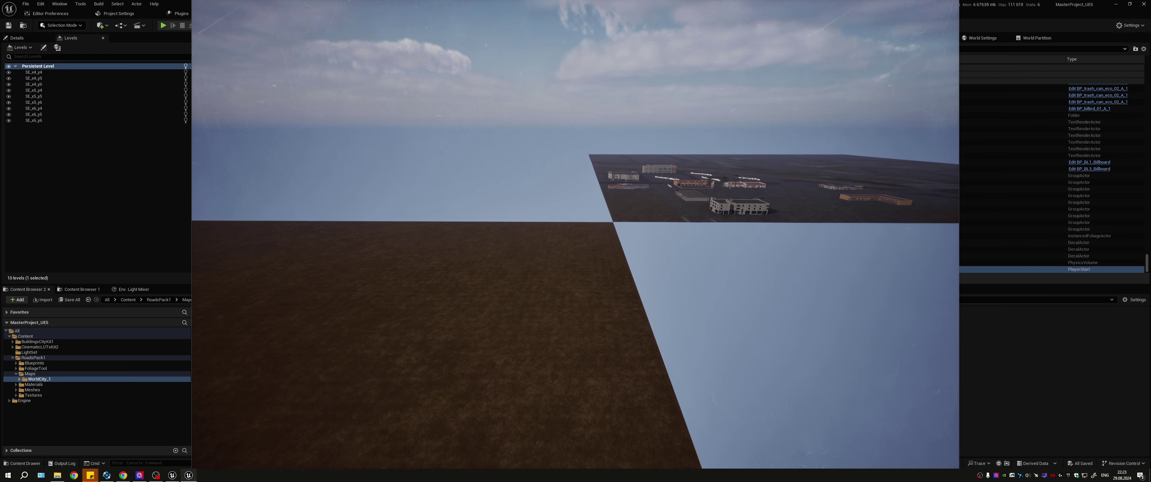
pyautogui.press('a')
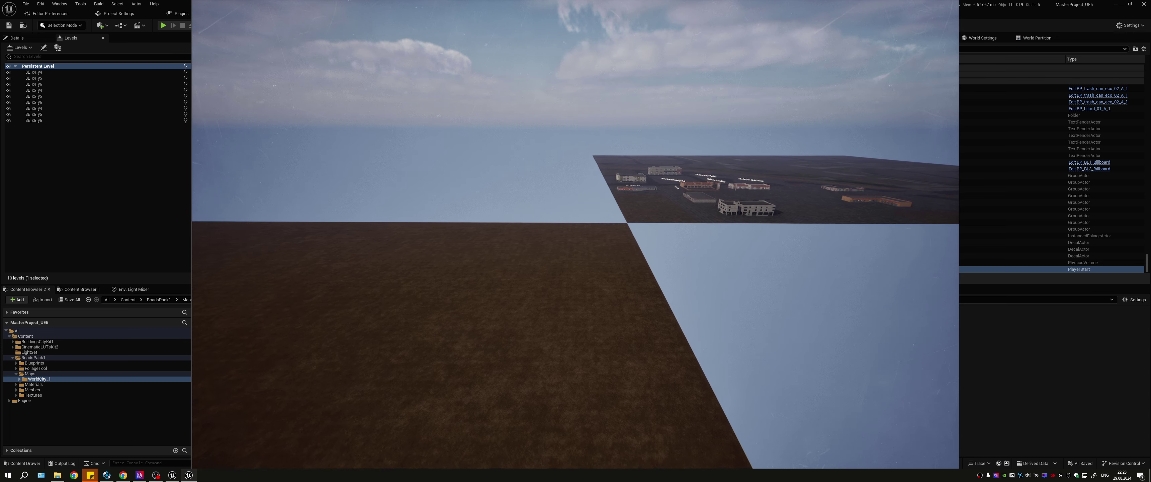
pyautogui.press('a')
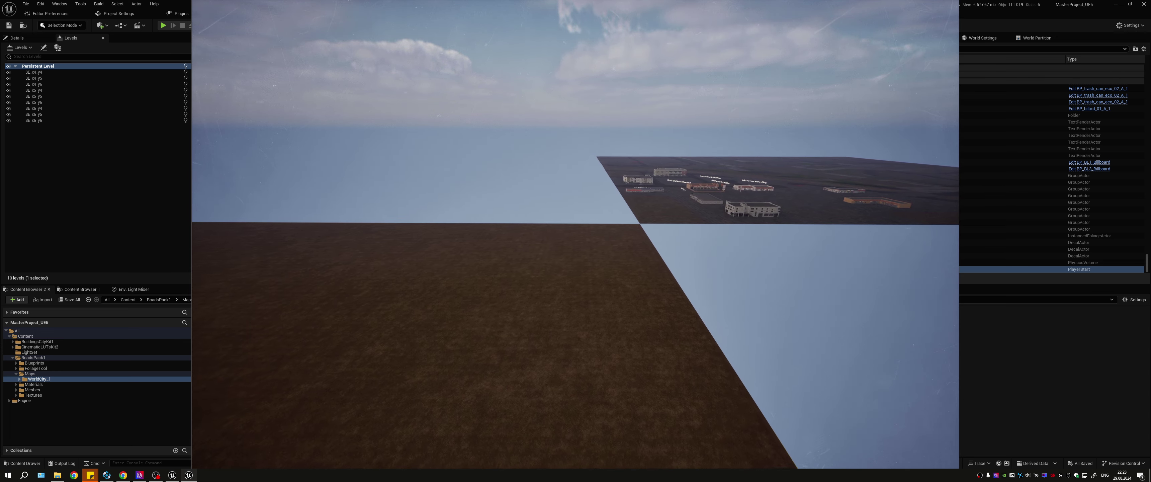
pyautogui.press('a')
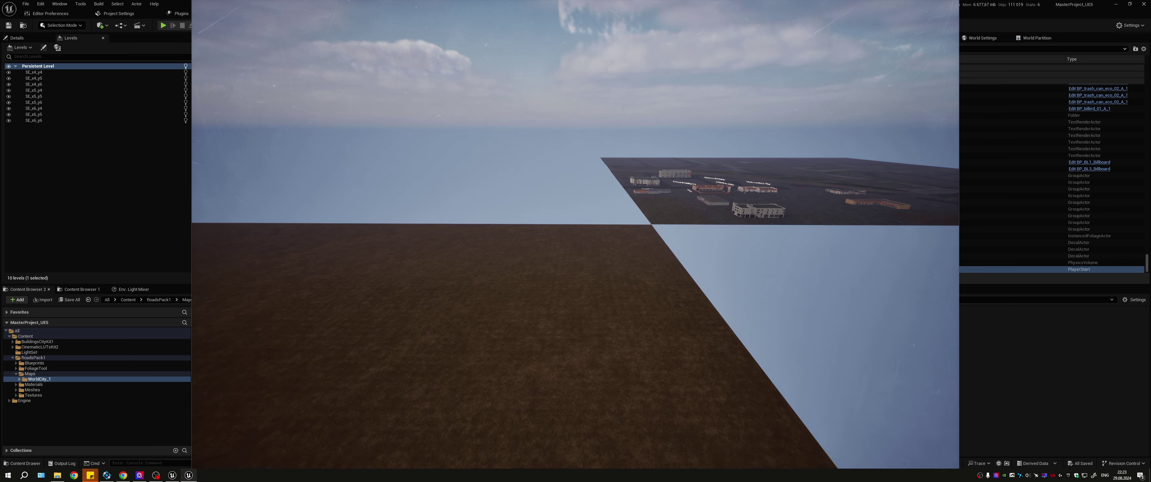
pyautogui.press('a')
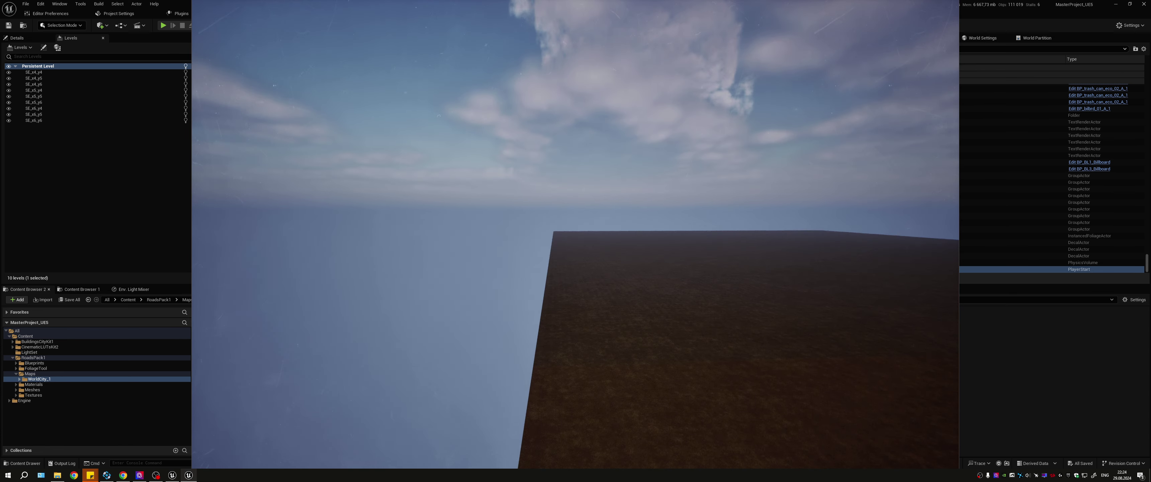
# Step: Close the packaged UnrealGame window and examine the landscape tiles around the city in the Unreal Editor viewport
pyautogui.press('super')
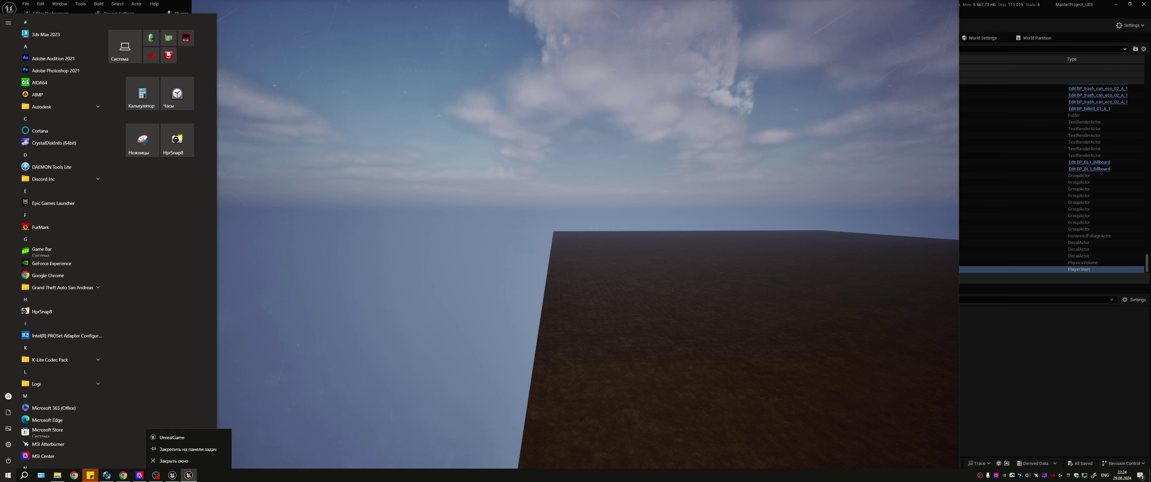
pyautogui.click(187, 463)
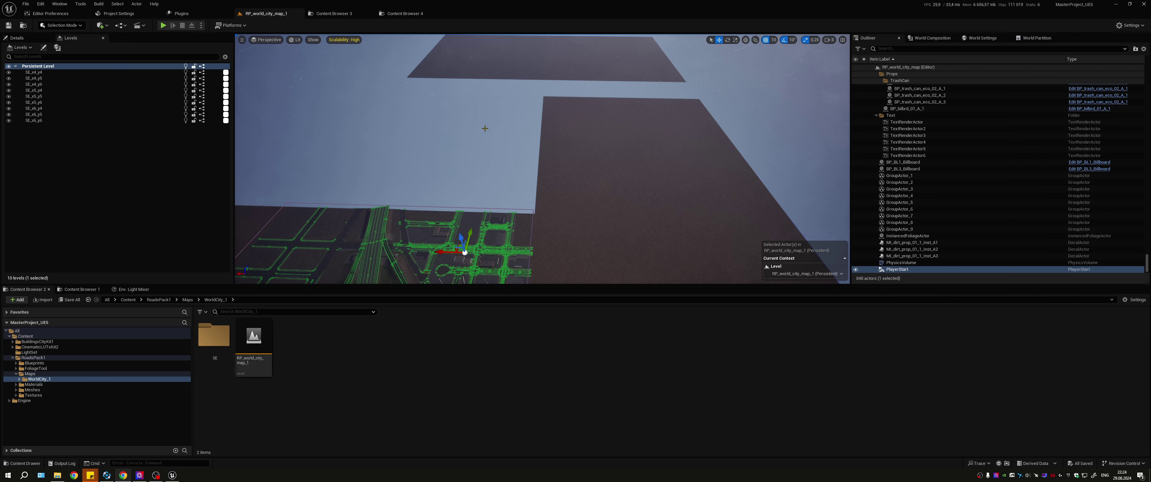
pyautogui.moveTo(542, 159); pyautogui.dragTo(500, 135, button='right')
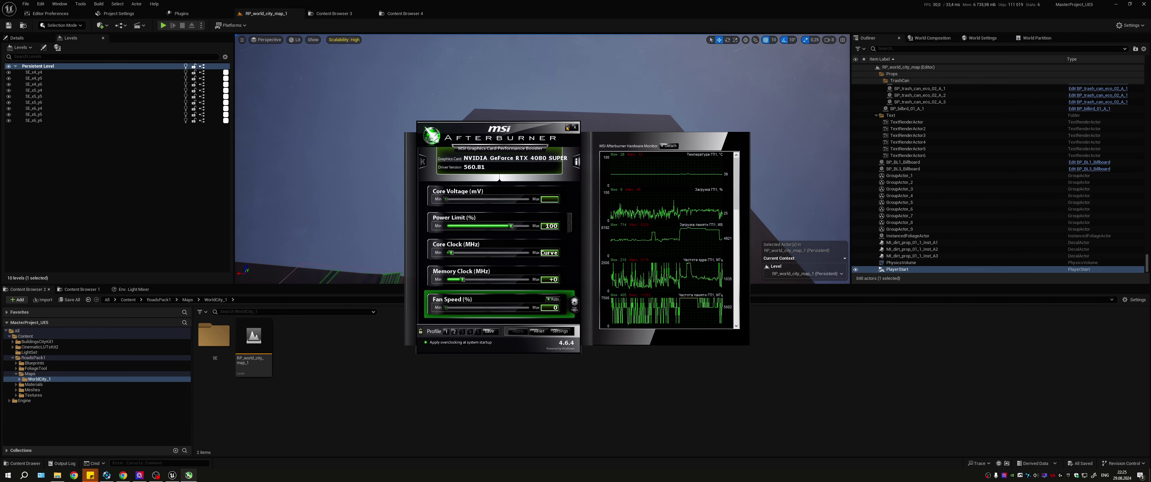
pyautogui.moveTo(525, 111); pyautogui.dragTo(529, 161, button='right')
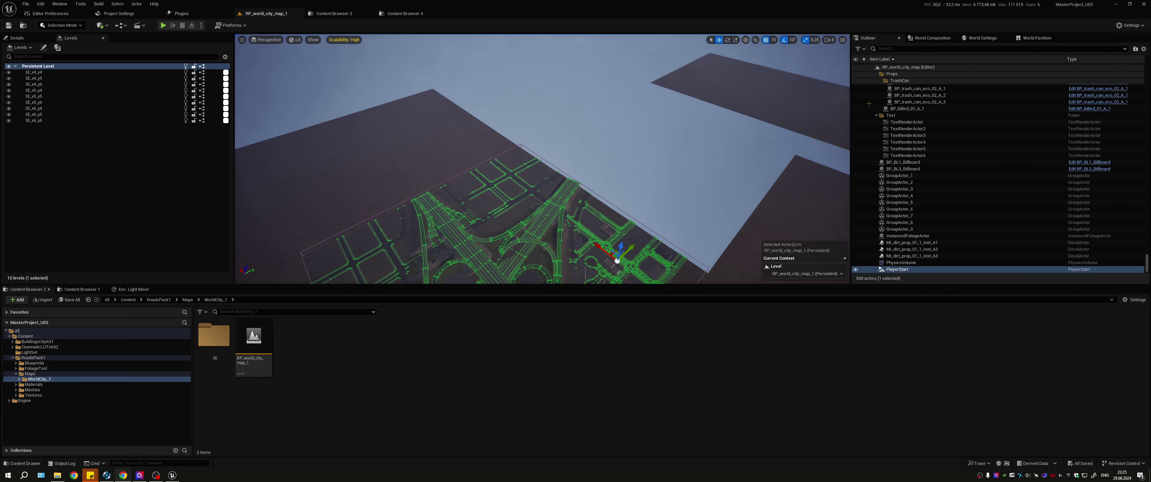
# Step: Open World Composition and examine the new-layer settings and the level commands for the SE_x4_y4 tile
pyautogui.click(931, 38)
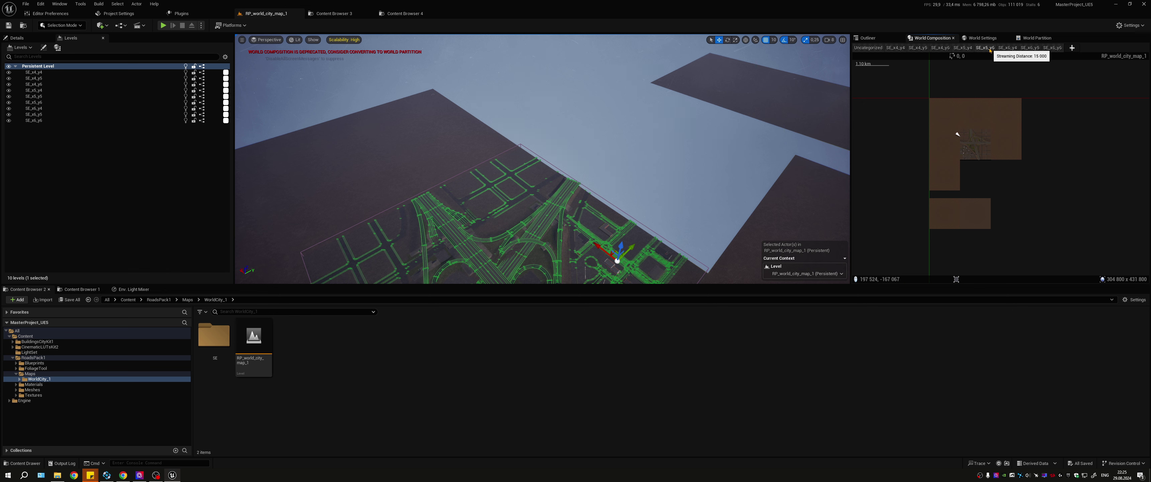
pyautogui.click(1072, 48)
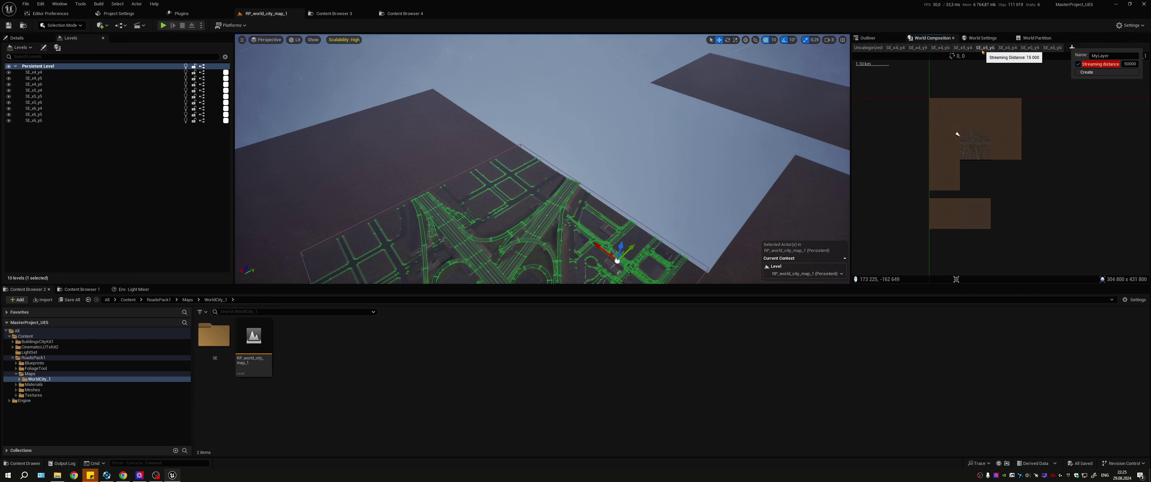
pyautogui.click(938, 112)
pyautogui.rightClick(938, 112)
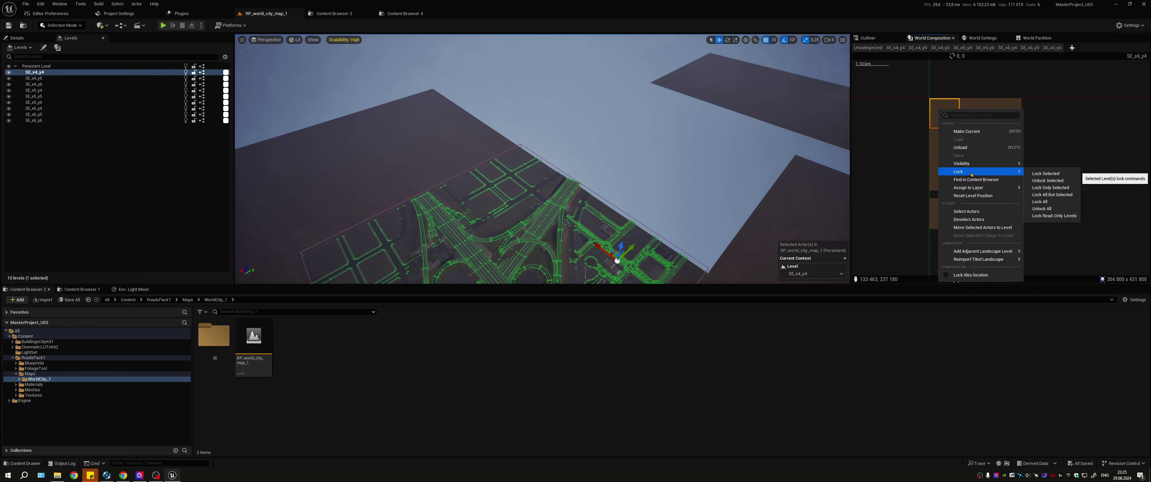
pyautogui.moveTo(983, 190)
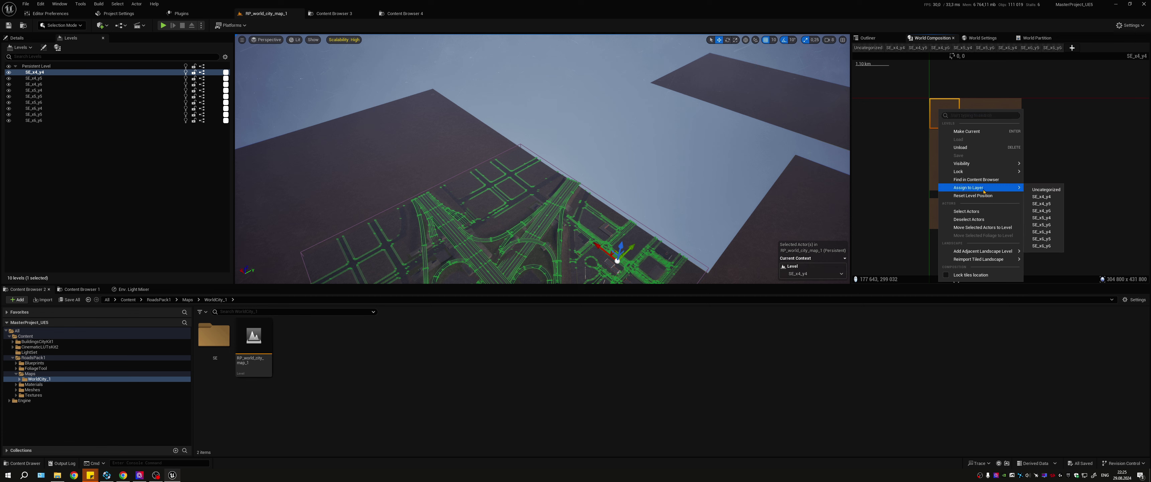
pyautogui.moveTo(995, 252)
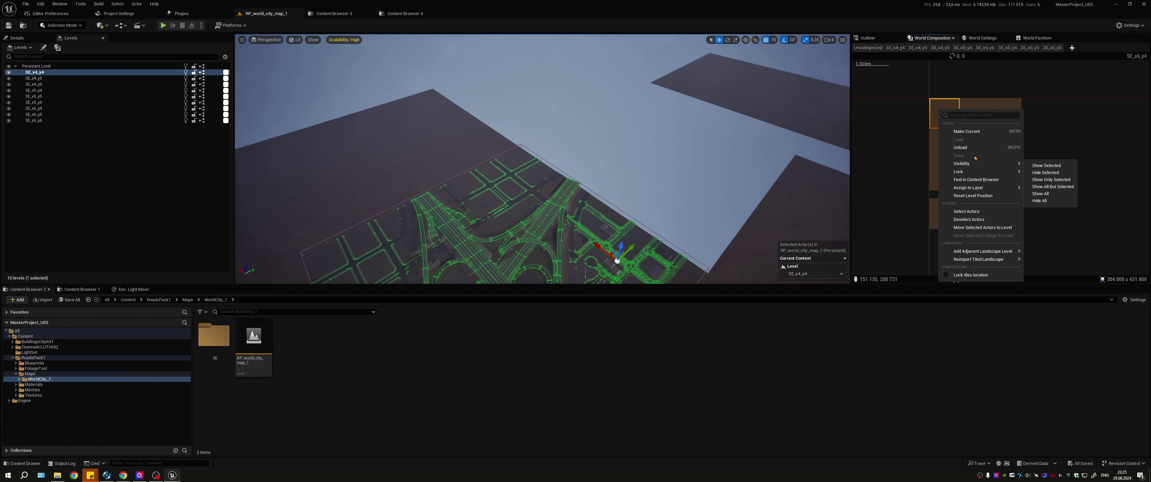
pyautogui.moveTo(970, 166)
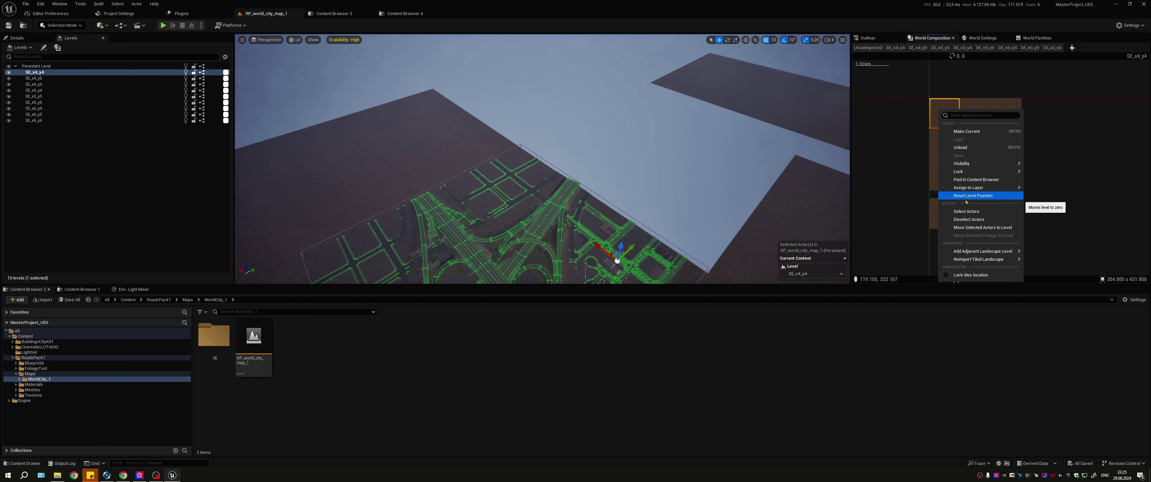
pyautogui.click(886, 129)
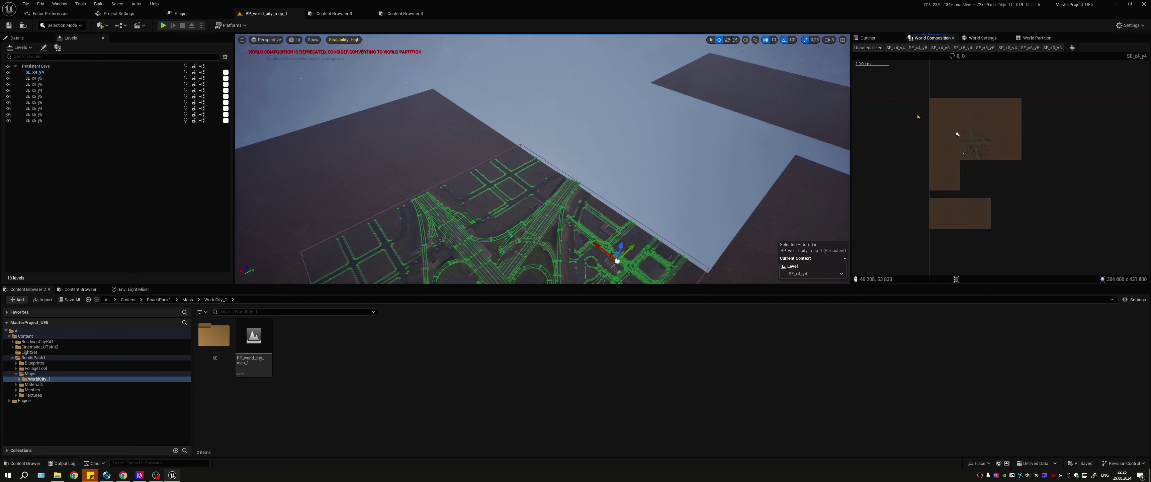
pyautogui.scroll(4, 900, 164)
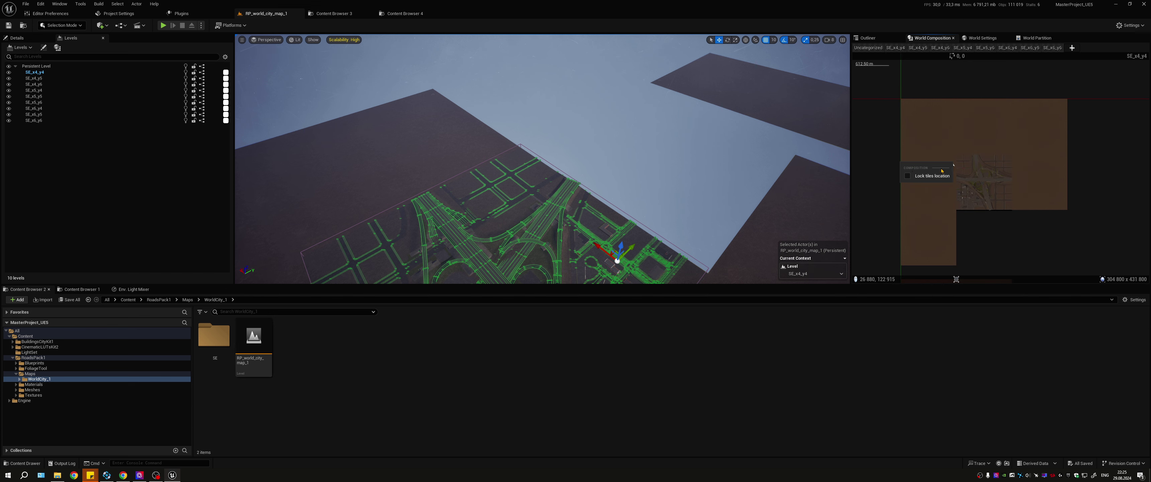
# Step: Examine the level commands and layer assignment choices for the SE_x5_y5 and SE_x4_y5 tiles
pyautogui.rightClick(961, 184)
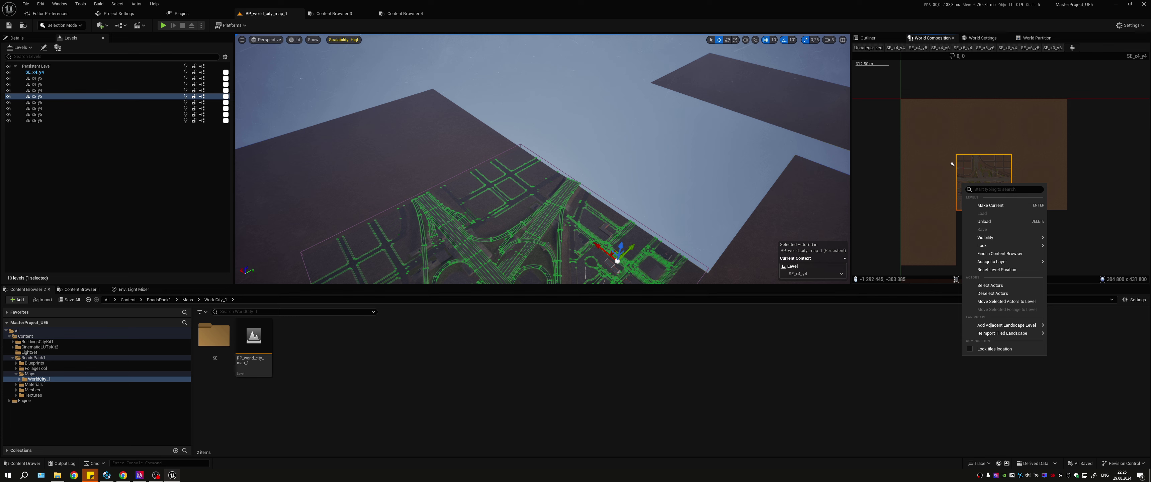
pyautogui.click(952, 164)
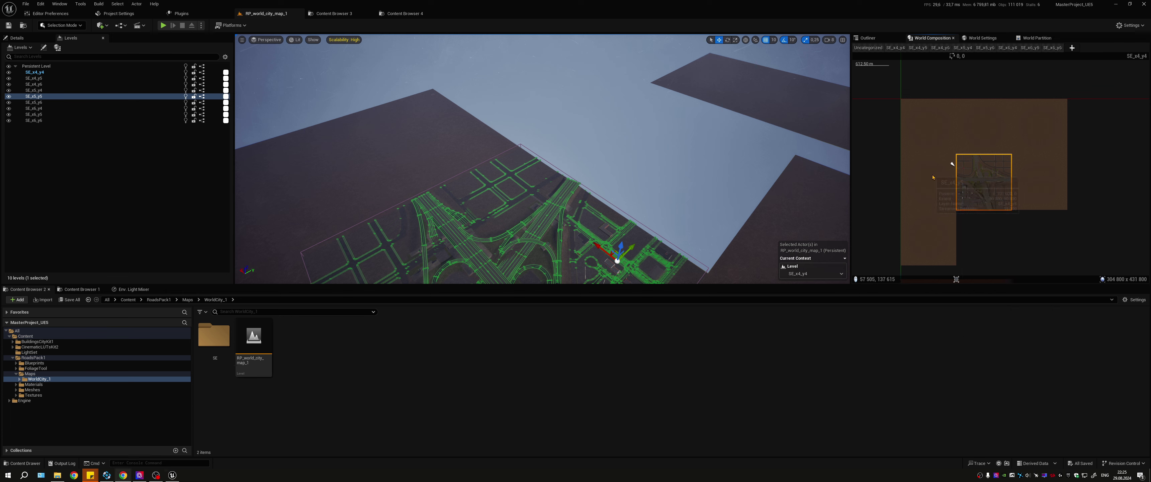
pyautogui.click(933, 177)
pyautogui.rightClick(933, 177)
pyautogui.moveTo(974, 252)
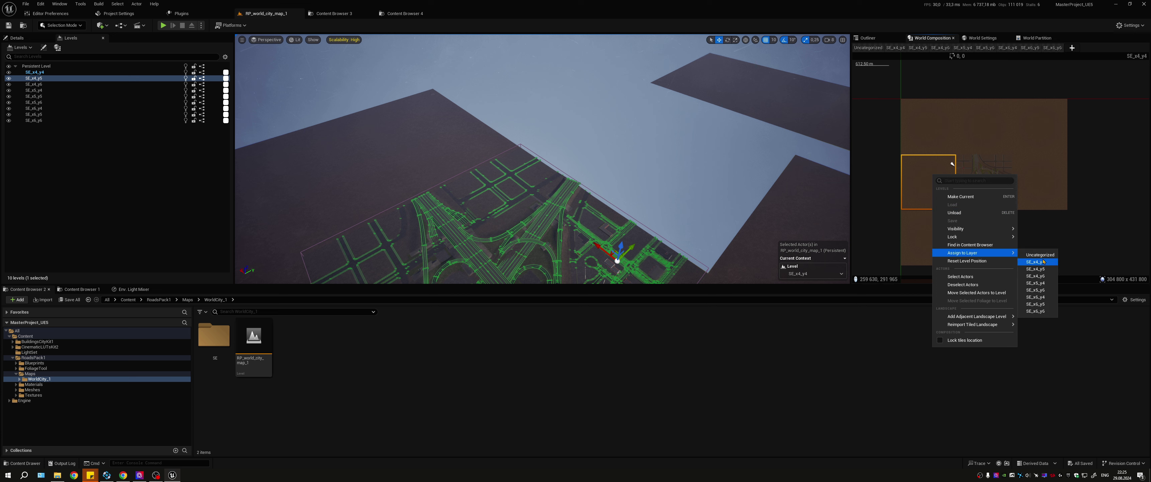
pyautogui.rightClick(921, 172)
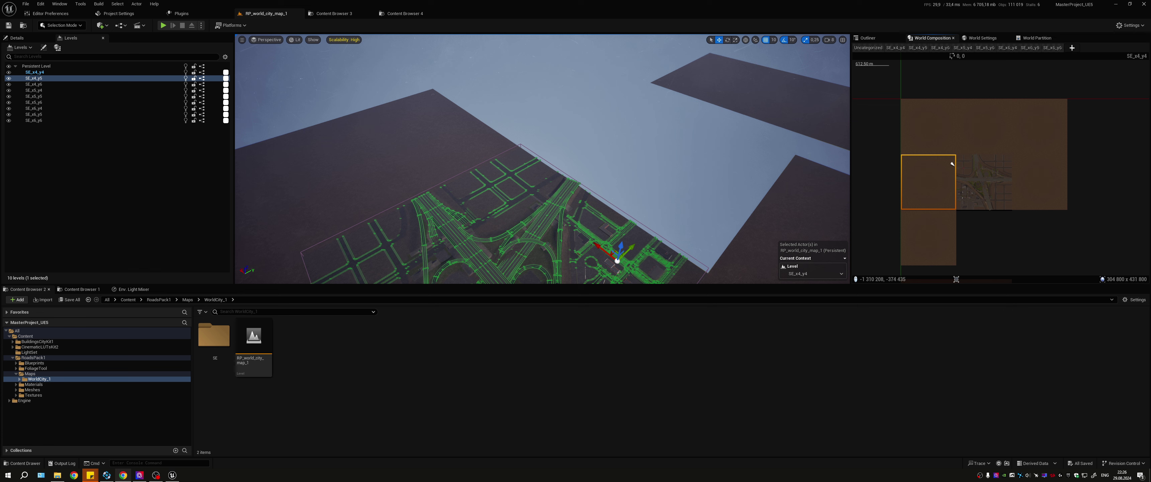
pyautogui.rightClick(931, 172)
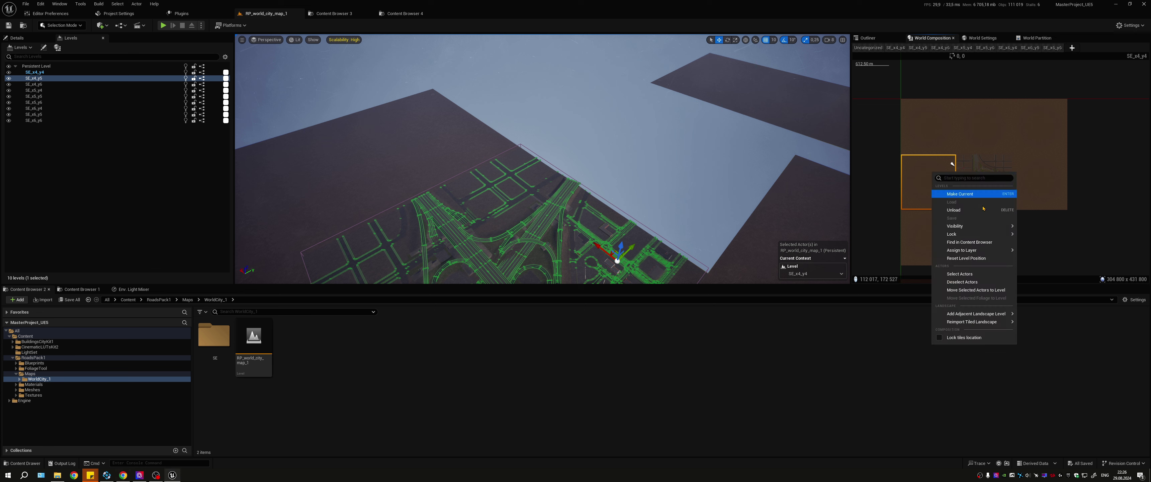
pyautogui.moveTo(983, 234)
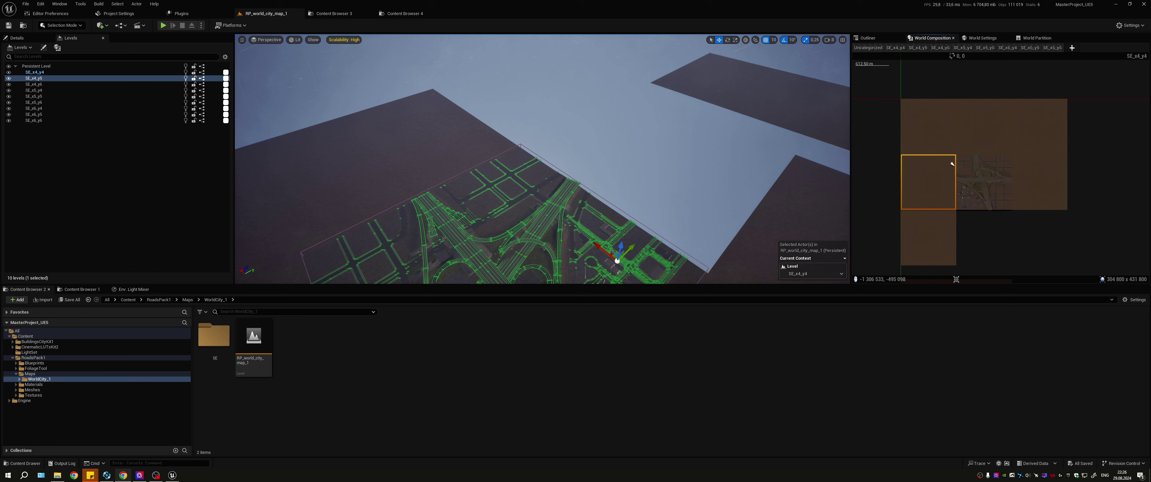
pyautogui.rightClick(924, 176)
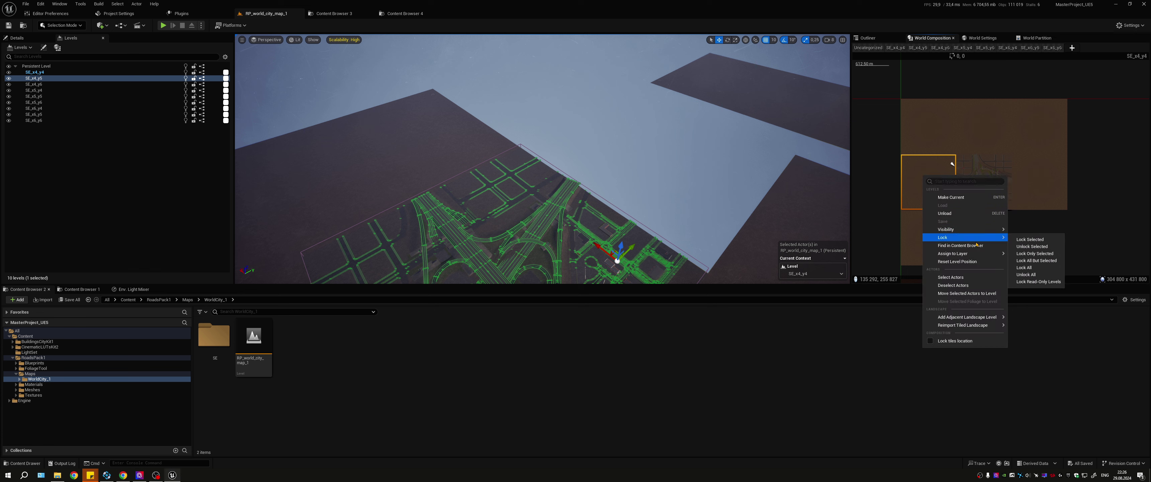
# Step: Create a World Composition layer named MyLayer with a streaming distance of 100 and assign the SE_x4_y5 level to it
pyautogui.click(1072, 48)
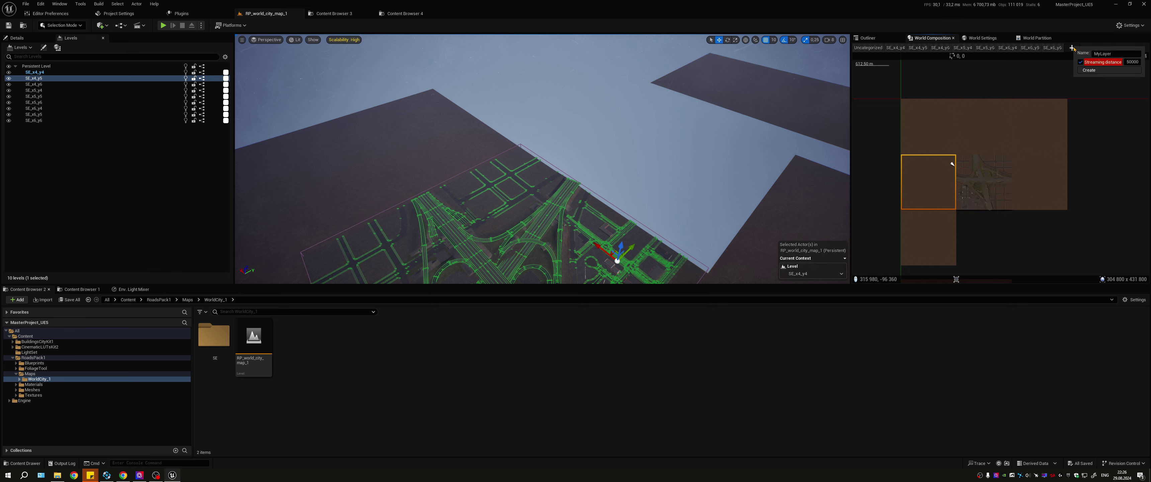
pyautogui.click(1114, 53)
pyautogui.moveTo(1126, 62); pyautogui.dragTo(1131, 62)
pyautogui.write('100')
pyautogui.click(1103, 70)
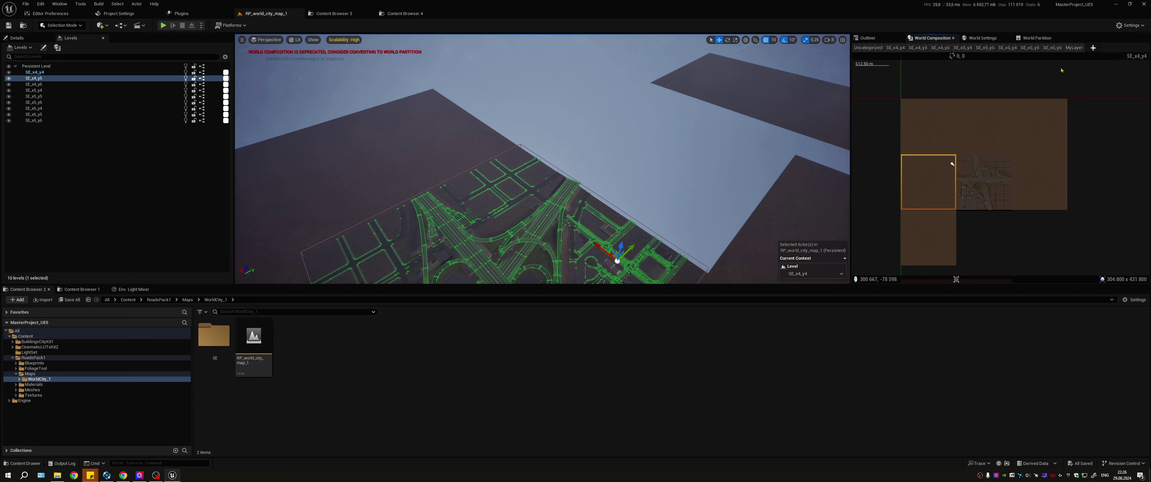
pyautogui.rightClick(931, 173)
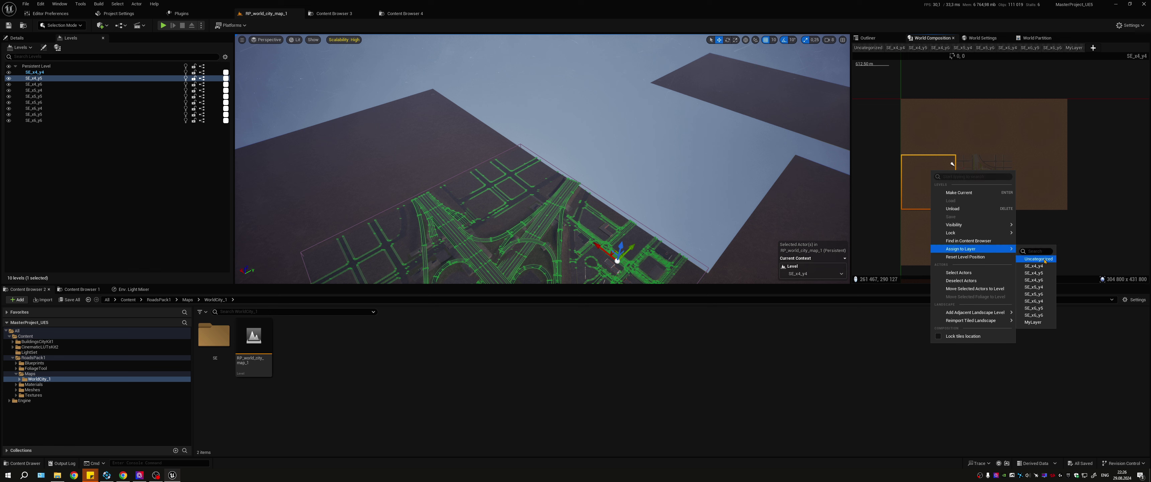
pyautogui.click(1036, 322)
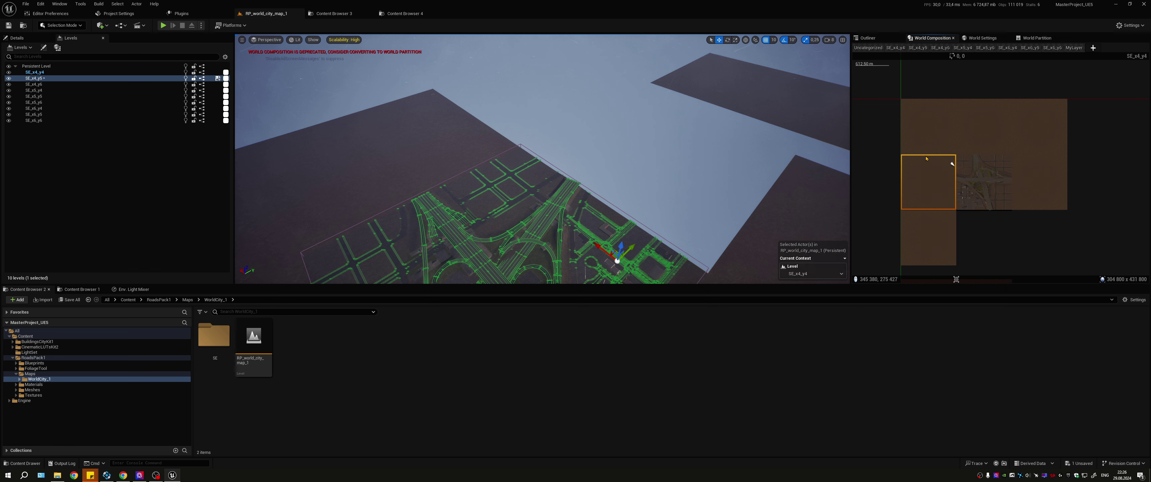